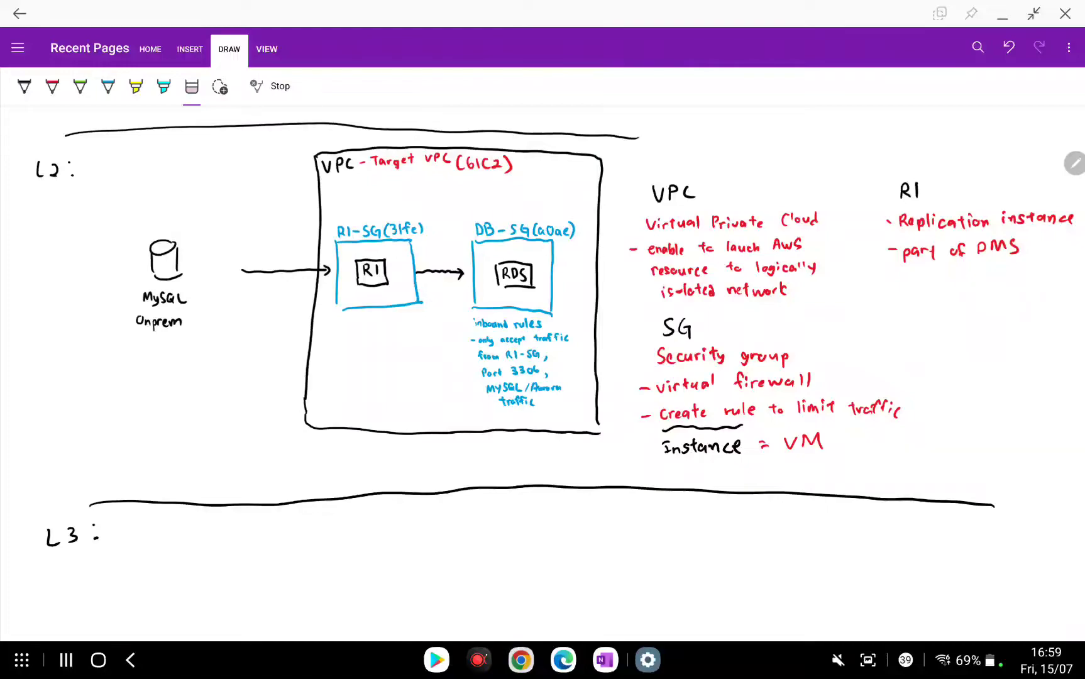
Scroll down past the L2 migration diagram to the blank L3 area.
{"action": "scroll", "coordinate": [542, 373], "scroll_direction": "down", "scroll_amount": 2}
{"action": "scroll", "coordinate": [542, 373], "scroll_direction": "up", "scroll_amount": 1}
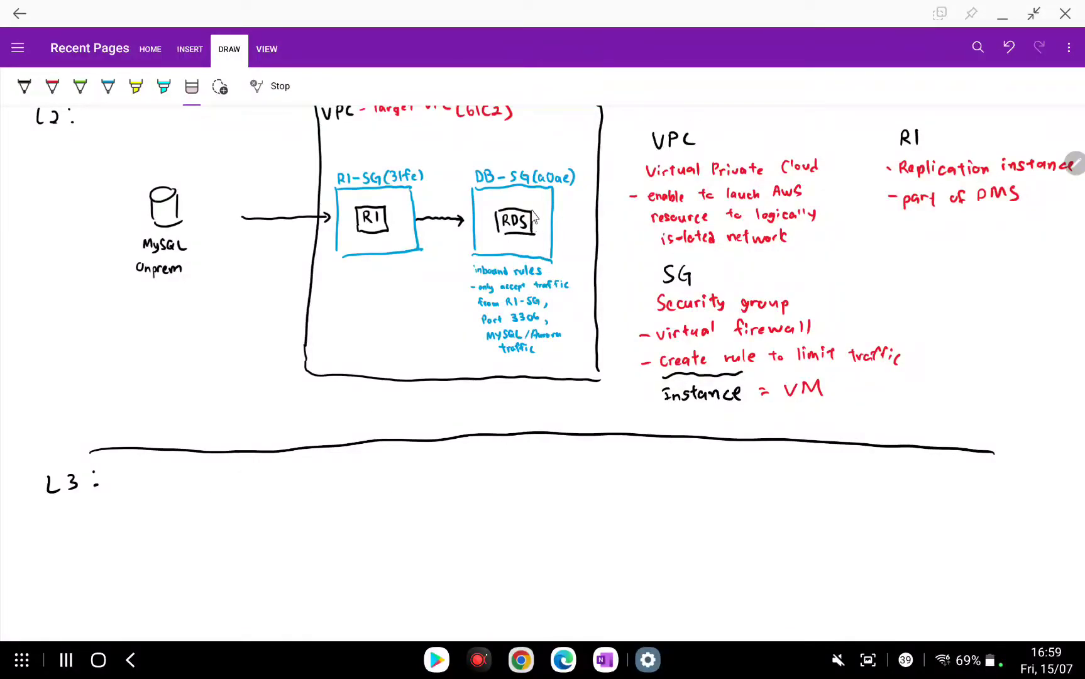
{"action": "scroll", "coordinate": [532, 217], "scroll_direction": "down", "scroll_amount": 4}
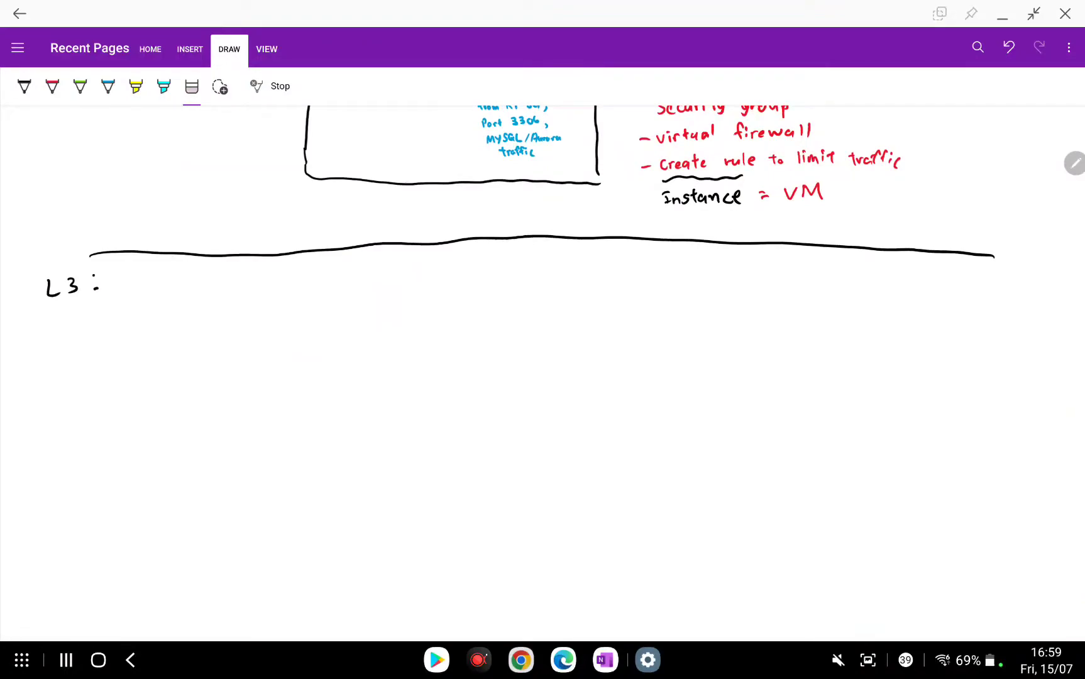
Write RDS in black ink and draw a box around it.
{"action": "left_click", "coordinate": [24, 87]}
{"action": "mouse_move", "coordinate": [283, 393]}
{"action": "left_mouse_down"}
{"action": "mouse_move", "coordinate": [282, 412]}
{"action": "mouse_move", "coordinate": [305, 409]}
{"action": "left_mouse_up"}
{"action": "left_click_drag", "start_coordinate": [317, 392], "coordinate": [307, 411]}
{"action": "scroll", "coordinate": [301, 402], "scroll_direction": "down", "scroll_amount": 1}
{"action": "mouse_move", "coordinate": [266, 377]}
{"action": "left_mouse_down"}
{"action": "mouse_move", "coordinate": [270, 408]}
{"action": "mouse_move", "coordinate": [322, 373]}
{"action": "mouse_move", "coordinate": [322, 402]}
{"action": "left_mouse_up"}
{"action": "left_click_drag", "start_coordinate": [272, 408], "coordinate": [322, 409]}
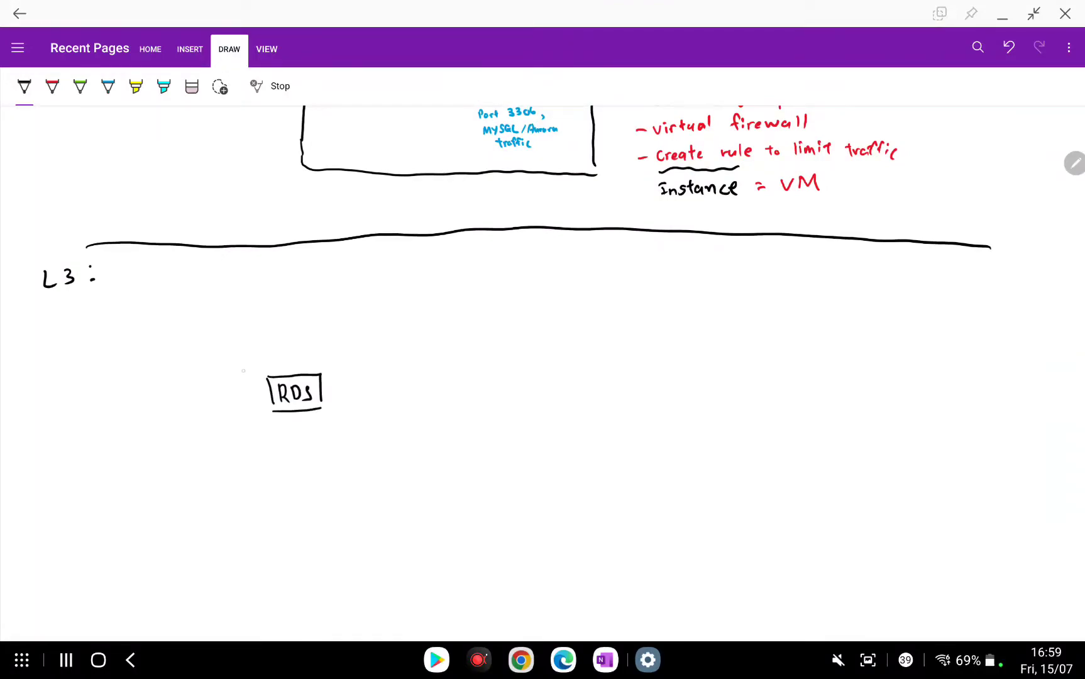
Enclose the RDS box in a larger box labelled DB-SG, erasing a stray stroke.
{"action": "mouse_move", "coordinate": [238, 354]}
{"action": "left_mouse_down"}
{"action": "mouse_move", "coordinate": [247, 440]}
{"action": "mouse_move", "coordinate": [307, 347]}
{"action": "mouse_move", "coordinate": [353, 428]}
{"action": "left_mouse_up"}
{"action": "left_click_drag", "start_coordinate": [248, 443], "coordinate": [354, 433]}
{"action": "left_click_drag", "start_coordinate": [248, 340], "coordinate": [243, 353]}
{"action": "left_click", "coordinate": [192, 86]}
{"action": "left_click", "coordinate": [245, 346]}
{"action": "left_click", "coordinate": [24, 86]}
{"action": "mouse_move", "coordinate": [243, 340]}
{"action": "left_mouse_down"}
{"action": "mouse_move", "coordinate": [245, 351]}
{"action": "mouse_move", "coordinate": [272, 348]}
{"action": "left_mouse_up"}
{"action": "left_click_drag", "start_coordinate": [289, 337], "coordinate": [293, 349]}
Draw an outer box around DB-SG labelled 'VPC - Target VPC'.
{"action": "left_click_drag", "start_coordinate": [174, 282], "coordinate": [199, 507]}
{"action": "mouse_move", "coordinate": [174, 284]}
{"action": "left_mouse_down"}
{"action": "mouse_move", "coordinate": [377, 281]}
{"action": "mouse_move", "coordinate": [439, 500]}
{"action": "left_mouse_up"}
{"action": "left_click_drag", "start_coordinate": [198, 520], "coordinate": [448, 511]}
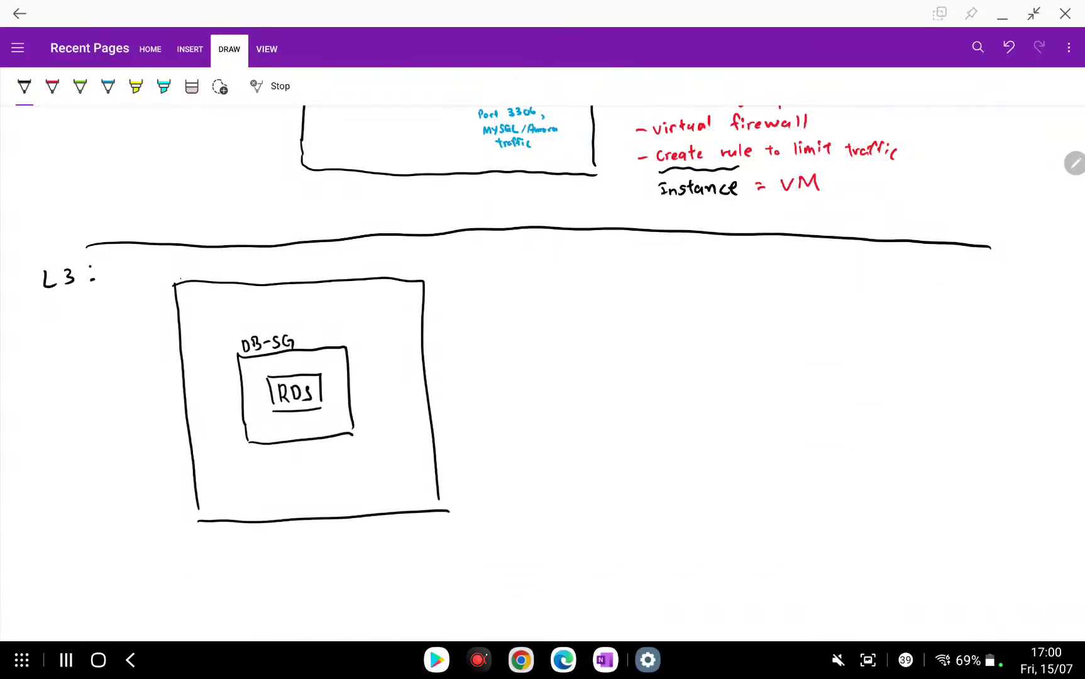
{"action": "left_click_drag", "start_coordinate": [180, 269], "coordinate": [189, 267]}
{"action": "left_click_drag", "start_coordinate": [191, 266], "coordinate": [192, 273]}
{"action": "mouse_move", "coordinate": [209, 267]}
{"action": "left_mouse_down"}
{"action": "mouse_move", "coordinate": [210, 278]}
{"action": "mouse_move", "coordinate": [242, 266]}
{"action": "left_mouse_up"}
{"action": "left_click_drag", "start_coordinate": [236, 267], "coordinate": [236, 281]}
{"action": "left_click_drag", "start_coordinate": [247, 273], "coordinate": [254, 273]}
{"action": "mouse_move", "coordinate": [261, 274]}
{"action": "left_mouse_down"}
{"action": "mouse_move", "coordinate": [255, 286]}
{"action": "mouse_move", "coordinate": [273, 281]}
{"action": "left_mouse_up"}
{"action": "left_click_drag", "start_coordinate": [267, 271], "coordinate": [314, 276]}
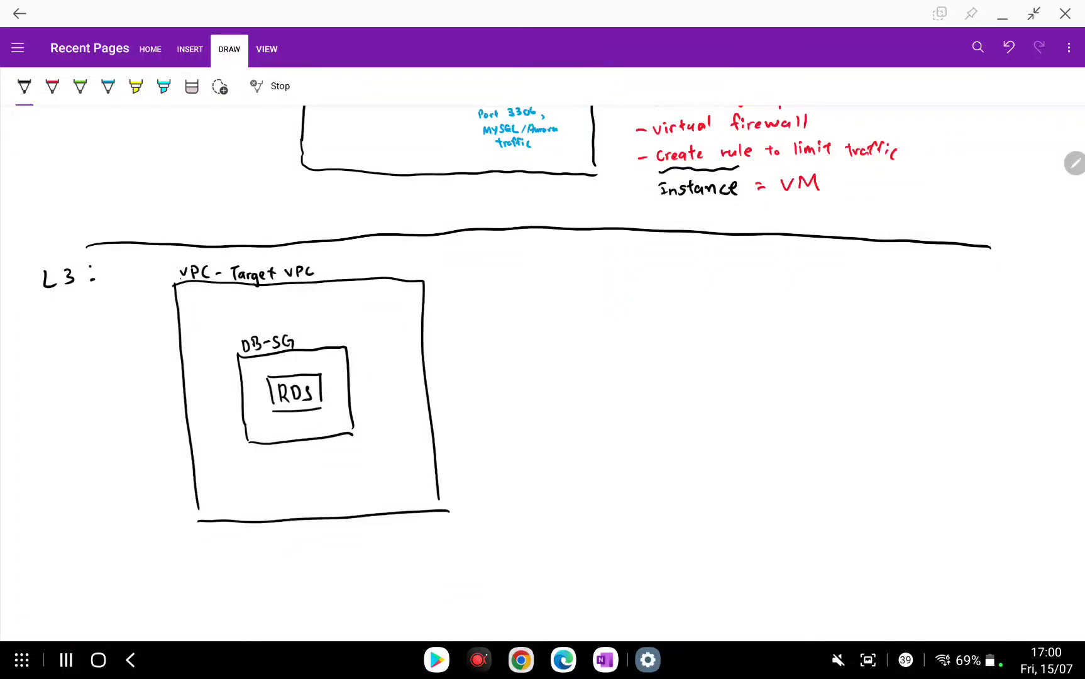
Replace the black RDS label with a blue RDS and a blue box around it.
{"action": "left_click", "coordinate": [192, 86]}
{"action": "mouse_move", "coordinate": [267, 387]}
{"action": "left_mouse_down"}
{"action": "mouse_move", "coordinate": [321, 409]}
{"action": "mouse_move", "coordinate": [274, 405]}
{"action": "mouse_move", "coordinate": [282, 404]}
{"action": "left_mouse_up"}
{"action": "left_click", "coordinate": [108, 87]}
{"action": "left_click_drag", "start_coordinate": [286, 390], "coordinate": [288, 404]}
{"action": "mouse_move", "coordinate": [303, 389]}
{"action": "left_mouse_down"}
{"action": "mouse_move", "coordinate": [265, 412]}
{"action": "mouse_move", "coordinate": [311, 381]}
{"action": "mouse_move", "coordinate": [314, 409]}
{"action": "left_mouse_up"}
{"action": "left_click_drag", "start_coordinate": [271, 415], "coordinate": [316, 412]}
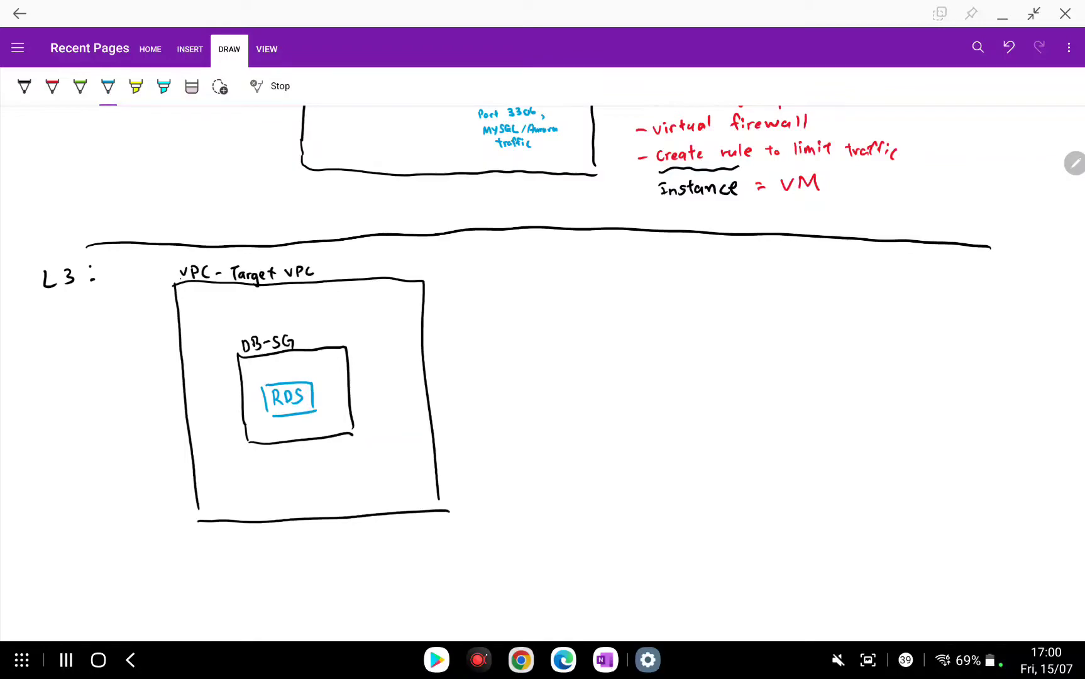
Draw a blue box around DB-SG labelled 'Subnet Group'.
{"action": "left_click_drag", "start_coordinate": [206, 326], "coordinate": [224, 472]}
{"action": "mouse_move", "coordinate": [203, 324]}
{"action": "left_mouse_down"}
{"action": "mouse_move", "coordinate": [338, 319]}
{"action": "mouse_move", "coordinate": [375, 362]}
{"action": "mouse_move", "coordinate": [382, 452]}
{"action": "left_mouse_up"}
{"action": "left_click_drag", "start_coordinate": [224, 469], "coordinate": [387, 455]}
{"action": "mouse_move", "coordinate": [213, 304]}
{"action": "left_mouse_down"}
{"action": "mouse_move", "coordinate": [208, 319]}
{"action": "mouse_move", "coordinate": [233, 318]}
{"action": "left_mouse_up"}
{"action": "left_click_drag", "start_coordinate": [235, 313], "coordinate": [249, 312]}
{"action": "left_click_drag", "start_coordinate": [250, 308], "coordinate": [305, 313]}
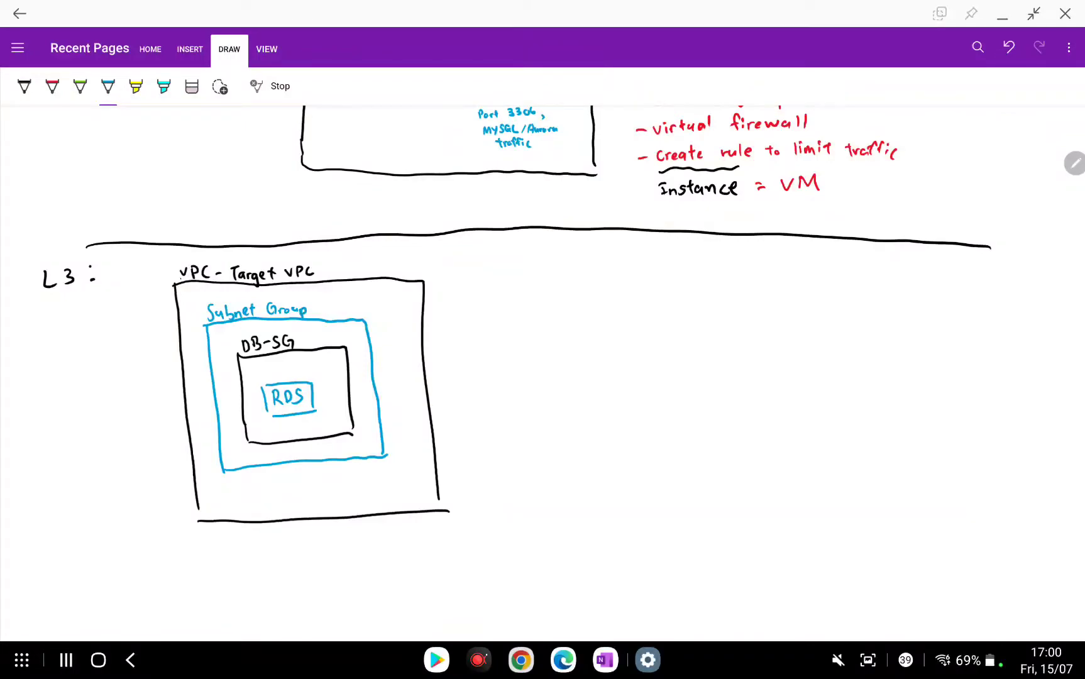
Write the heading 'Subnet group' in black to the right of the diagram.
{"action": "left_click", "coordinate": [24, 86]}
{"action": "mouse_move", "coordinate": [545, 306]}
{"action": "left_mouse_down"}
{"action": "mouse_move", "coordinate": [533, 323]}
{"action": "mouse_move", "coordinate": [554, 321]}
{"action": "left_mouse_up"}
{"action": "mouse_move", "coordinate": [558, 304]}
{"action": "left_mouse_down"}
{"action": "mouse_move", "coordinate": [559, 321]}
{"action": "mouse_move", "coordinate": [589, 321]}
{"action": "left_mouse_up"}
{"action": "mouse_move", "coordinate": [594, 304]}
{"action": "left_mouse_down"}
{"action": "mouse_move", "coordinate": [595, 322]}
{"action": "mouse_move", "coordinate": [615, 328]}
{"action": "mouse_move", "coordinate": [635, 312]}
{"action": "left_mouse_up"}
{"action": "left_click_drag", "start_coordinate": [639, 313], "coordinate": [656, 327]}
{"action": "left_click_drag", "start_coordinate": [656, 312], "coordinate": [657, 320]}
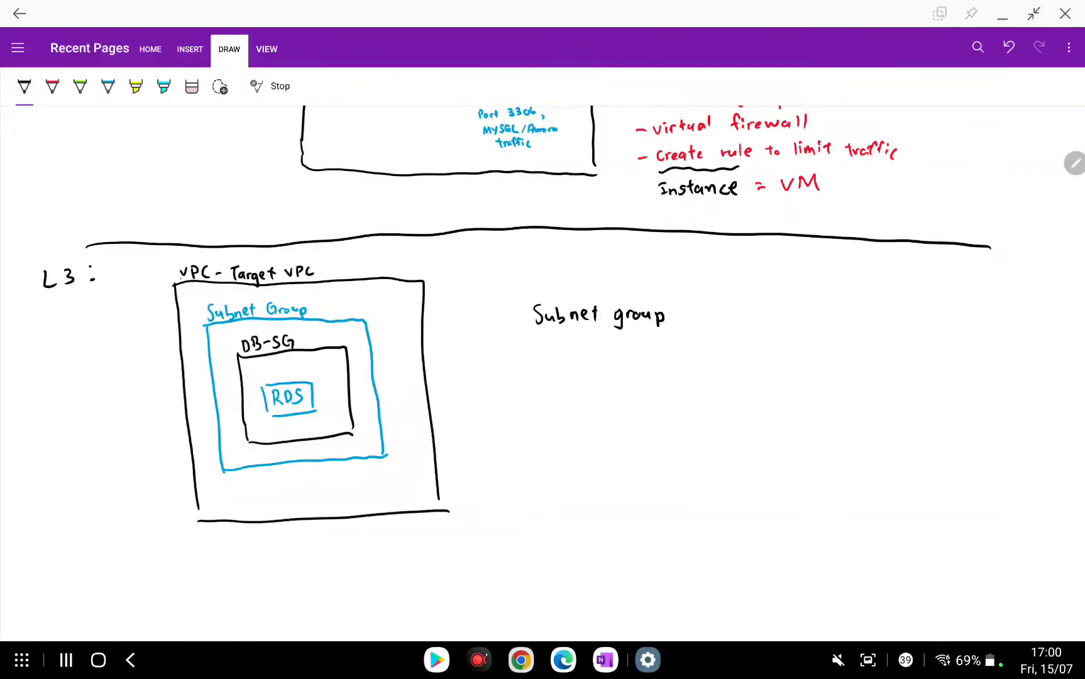
In red ink, write '- collection of subnet' under the Subnet group heading.
{"action": "left_click", "coordinate": [52, 86]}
{"action": "left_click_drag", "start_coordinate": [546, 346], "coordinate": [546, 354]}
{"action": "left_click_drag", "start_coordinate": [553, 347], "coordinate": [557, 356]}
{"action": "left_click_drag", "start_coordinate": [564, 339], "coordinate": [571, 355]}
{"action": "left_click_drag", "start_coordinate": [580, 347], "coordinate": [586, 356]}
{"action": "left_click_drag", "start_coordinate": [582, 346], "coordinate": [598, 353]}
{"action": "mouse_move", "coordinate": [609, 346]}
{"action": "left_mouse_down"}
{"action": "mouse_move", "coordinate": [622, 355]}
{"action": "mouse_move", "coordinate": [646, 344]}
{"action": "left_mouse_up"}
{"action": "mouse_move", "coordinate": [656, 335]}
{"action": "left_mouse_down"}
{"action": "mouse_move", "coordinate": [651, 351]}
{"action": "mouse_move", "coordinate": [697, 352]}
{"action": "left_mouse_up"}
{"action": "left_click_drag", "start_coordinate": [699, 334], "coordinate": [712, 350]}
{"action": "left_click_drag", "start_coordinate": [708, 340], "coordinate": [726, 349]}
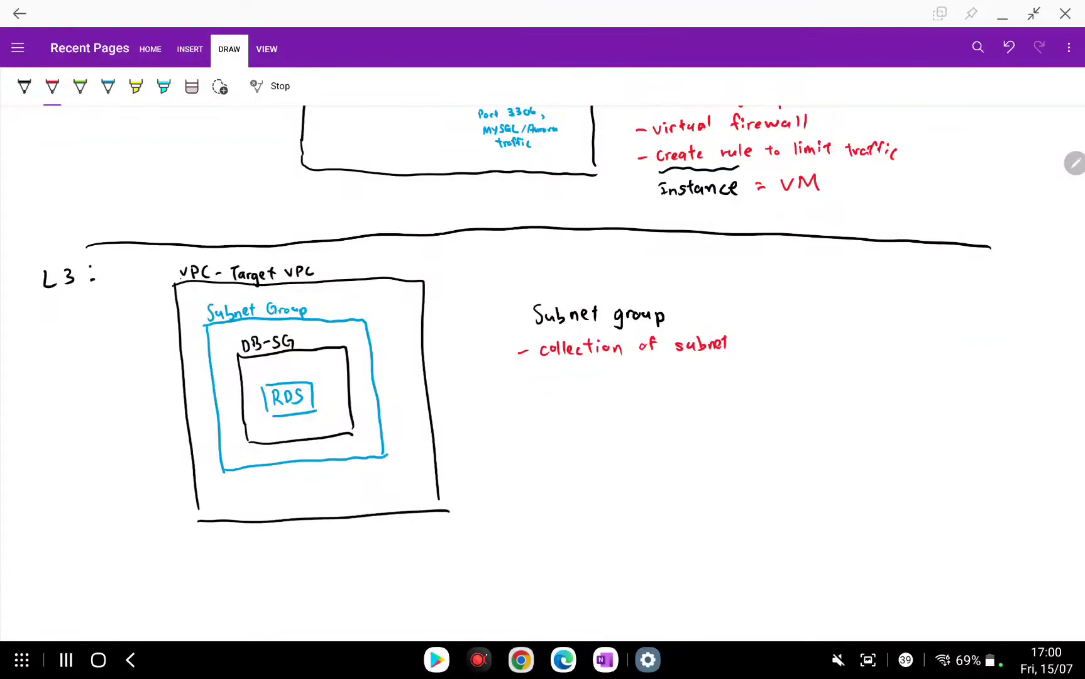
Add the second red line 'for your VPC env.' to the note.
{"action": "mouse_move", "coordinate": [556, 365]}
{"action": "left_mouse_down"}
{"action": "mouse_move", "coordinate": [550, 381]}
{"action": "mouse_move", "coordinate": [557, 373]}
{"action": "left_mouse_up"}
{"action": "left_click_drag", "start_coordinate": [563, 374], "coordinate": [569, 374]}
{"action": "left_click_drag", "start_coordinate": [583, 377], "coordinate": [589, 388]}
{"action": "left_click_drag", "start_coordinate": [594, 377], "coordinate": [595, 379]}
{"action": "left_click_drag", "start_coordinate": [599, 375], "coordinate": [605, 381]}
{"action": "mouse_move", "coordinate": [607, 377]}
{"action": "left_mouse_down"}
{"action": "mouse_move", "coordinate": [633, 380]}
{"action": "mouse_move", "coordinate": [641, 367]}
{"action": "left_mouse_up"}
{"action": "left_click_drag", "start_coordinate": [644, 366], "coordinate": [644, 379]}
{"action": "left_click_drag", "start_coordinate": [645, 367], "coordinate": [655, 377]}
{"action": "left_click_drag", "start_coordinate": [680, 373], "coordinate": [687, 378]}
{"action": "left_click_drag", "start_coordinate": [691, 371], "coordinate": [707, 370]}
{"action": "left_click", "coordinate": [712, 376]}
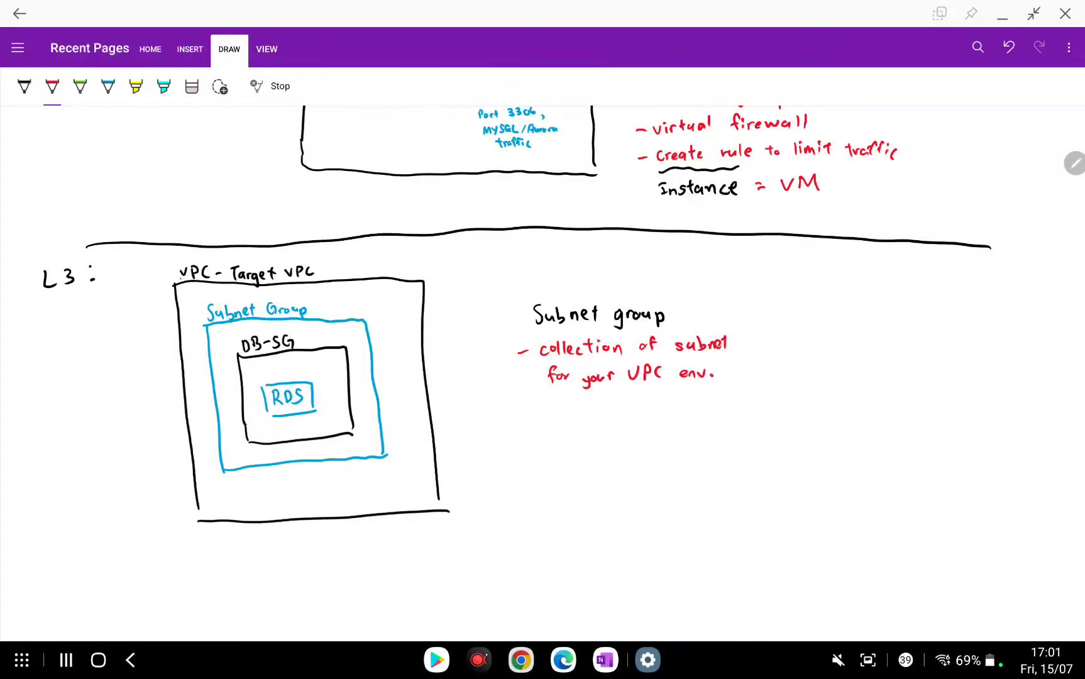
Switch to the Edge browser showing the AWS console.
{"action": "scroll", "coordinate": [542, 372], "scroll_direction": "left", "scroll_amount": 1}
{"action": "scroll", "coordinate": [542, 372], "scroll_direction": "right", "scroll_amount": 1}
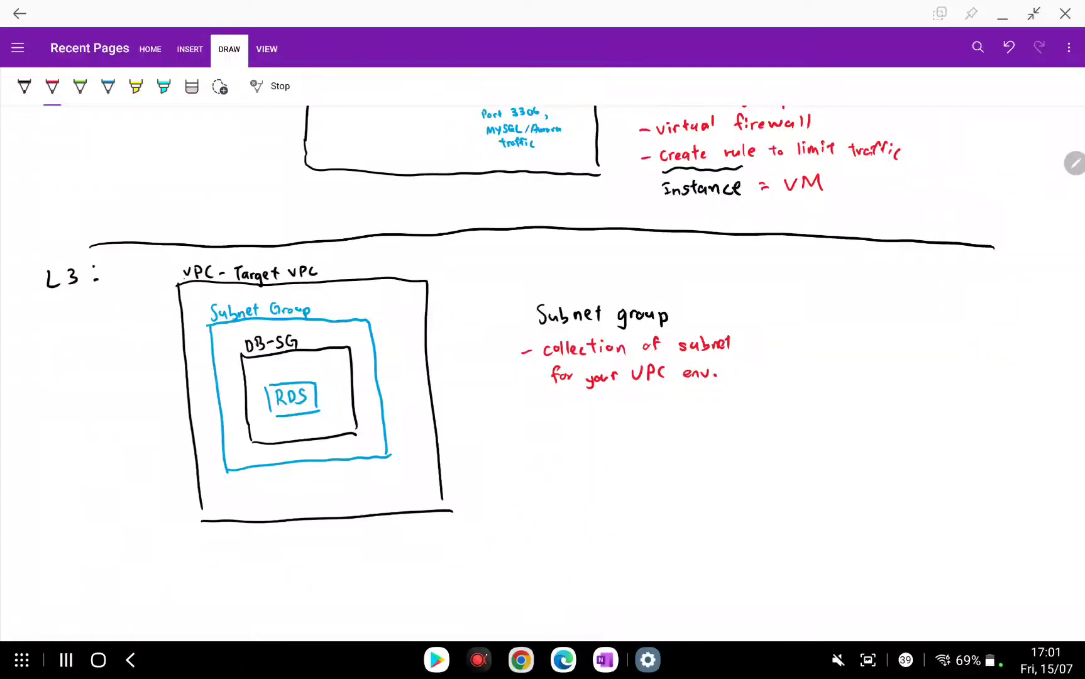
{"action": "left_click", "coordinate": [563, 660]}
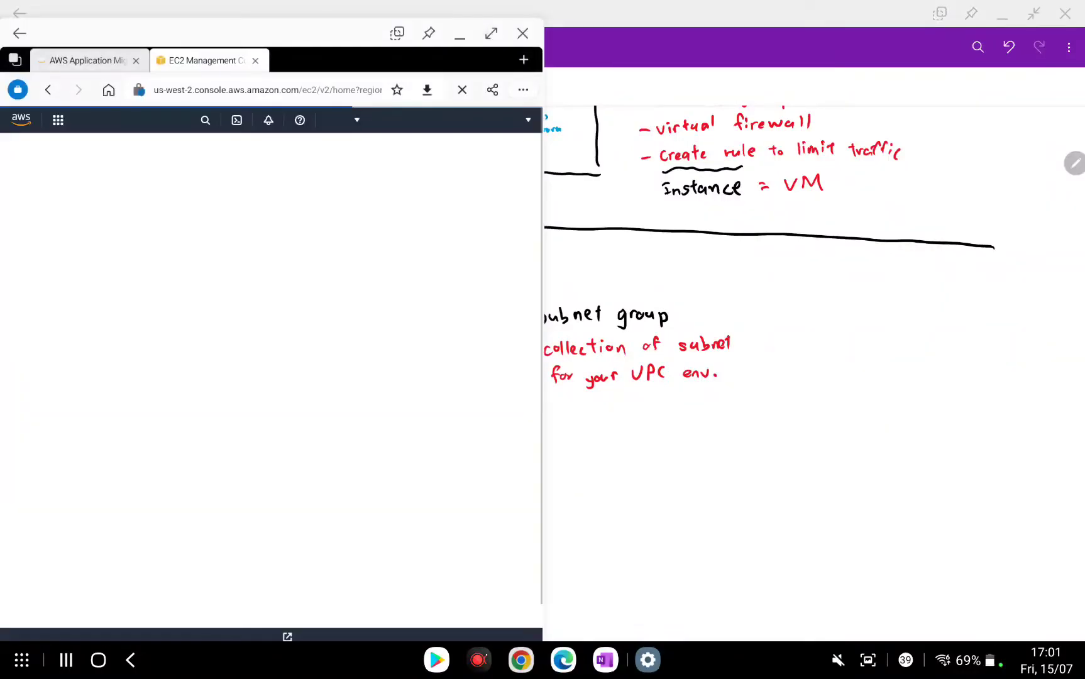
Maximize the browser and search AWS services for 'rds'.
{"action": "left_click", "coordinate": [490, 33]}
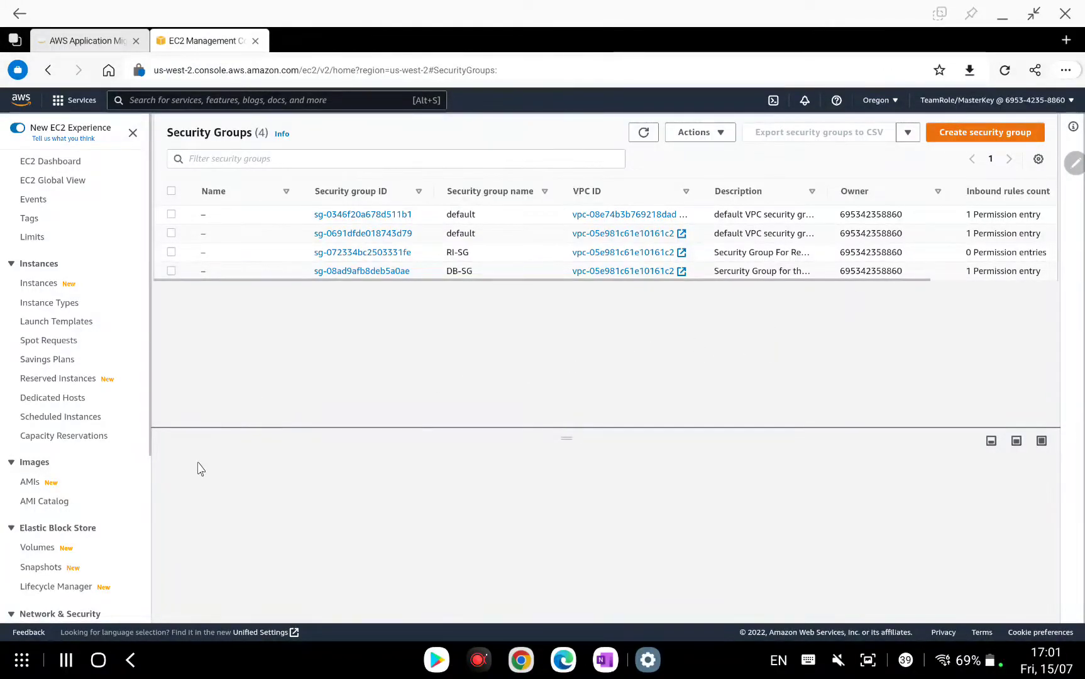
{"action": "left_click", "coordinate": [393, 165]}
{"action": "type", "text": "s"}
{"action": "key", "text": "BackSpace"}
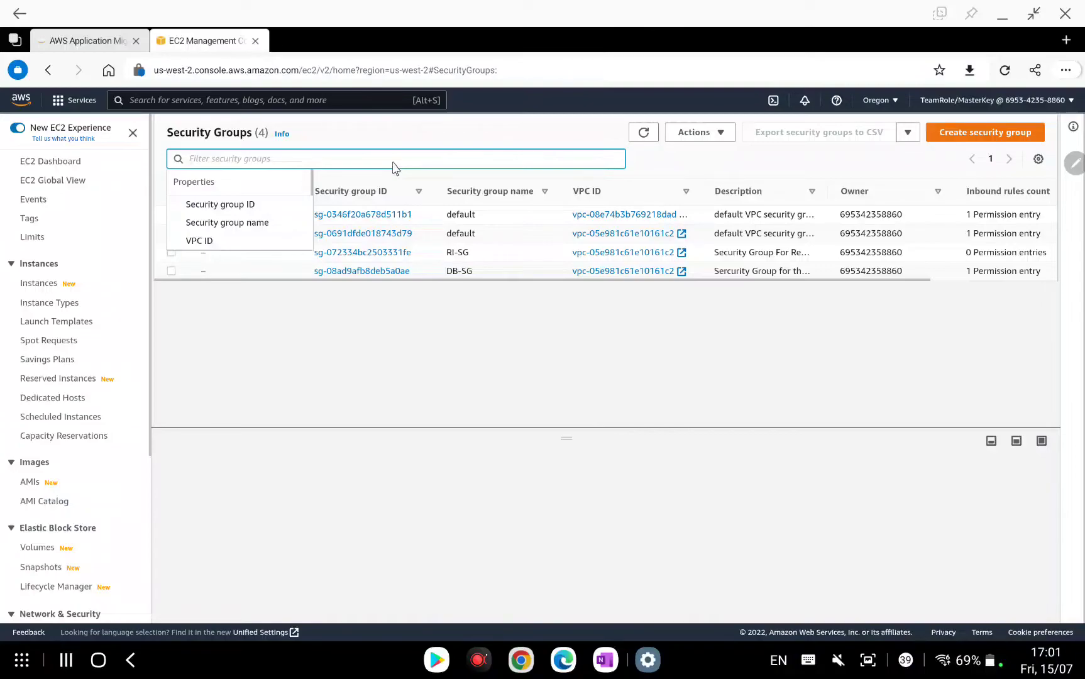
{"action": "left_click", "coordinate": [334, 106]}
{"action": "type", "text": "rds"}
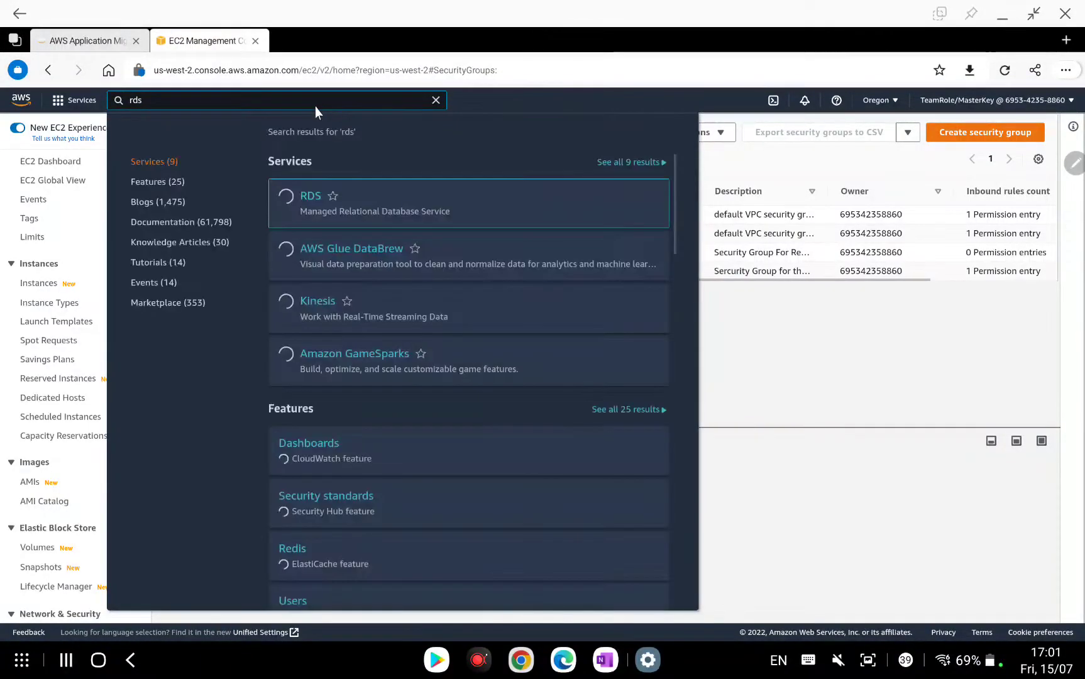
Open the RDS service and go to its Subnet groups page.
{"action": "left_click", "coordinate": [310, 196]}
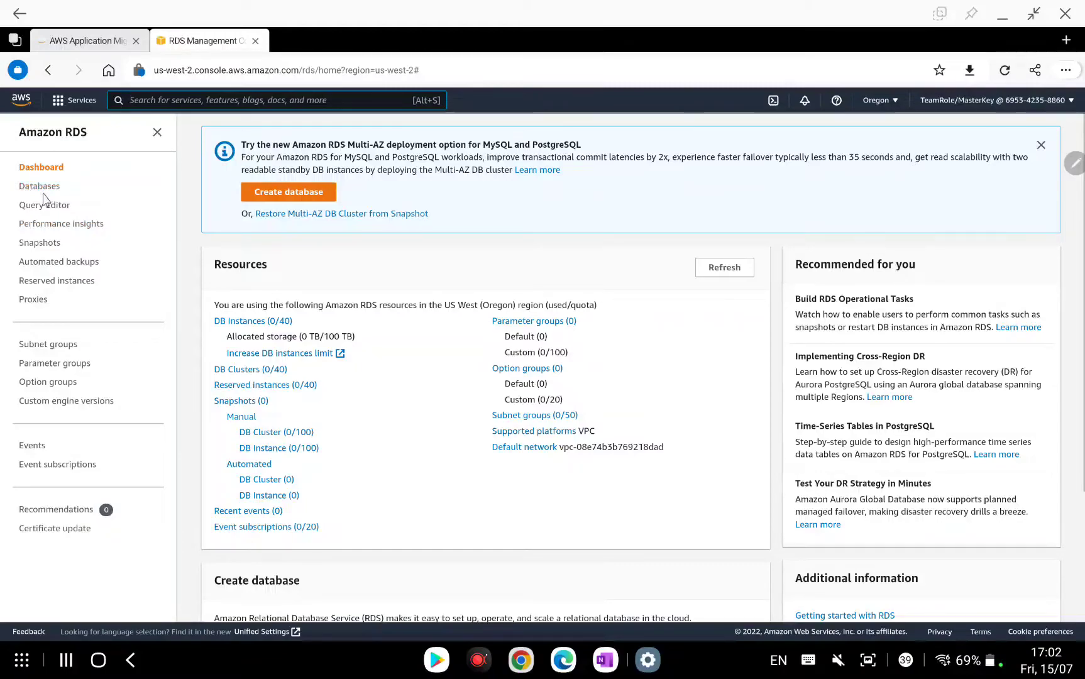
{"action": "left_click", "coordinate": [63, 344]}
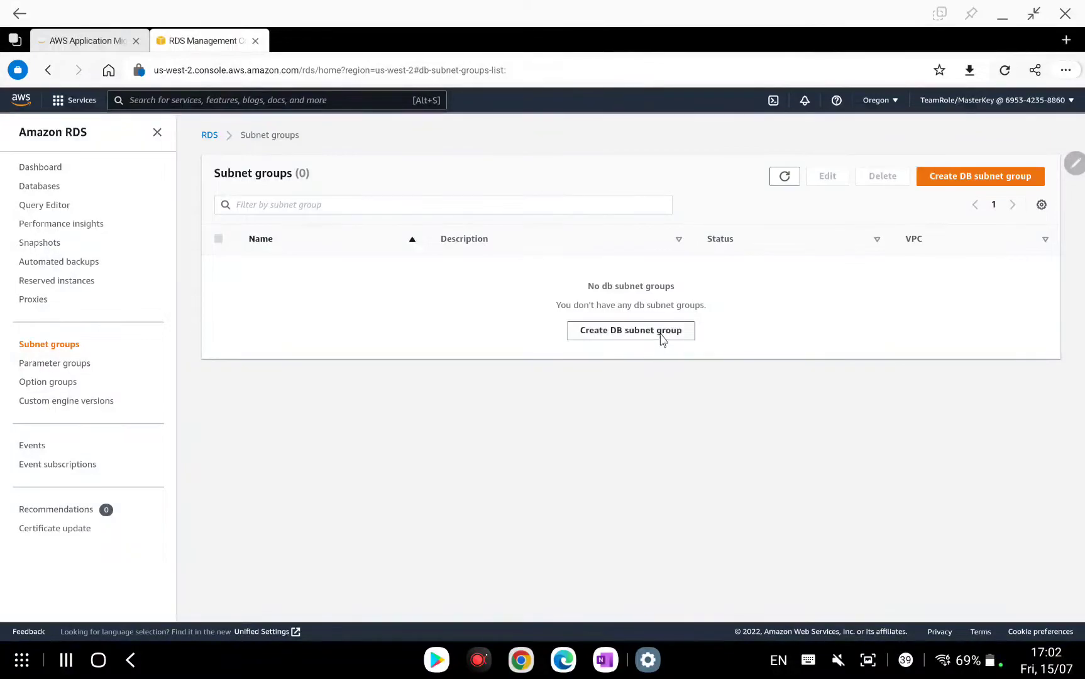
Start a DB subnet group named database-subnet-group, description 'RDS subnet', VPC TargetVPC.
{"action": "left_click", "coordinate": [964, 177]}
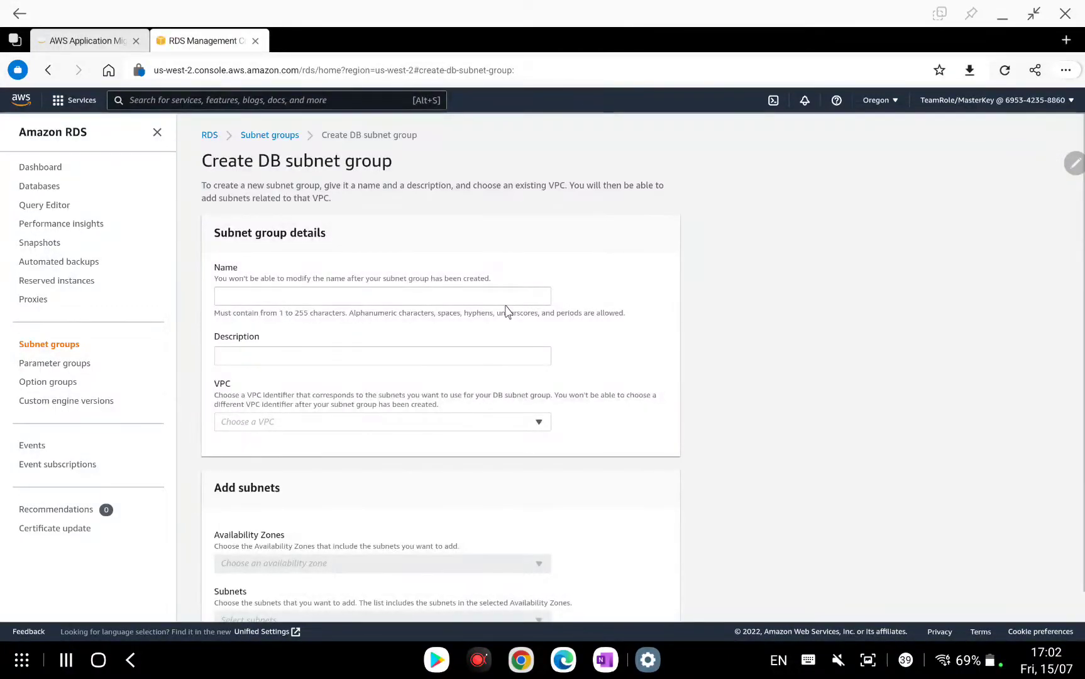
{"action": "left_click", "coordinate": [440, 301]}
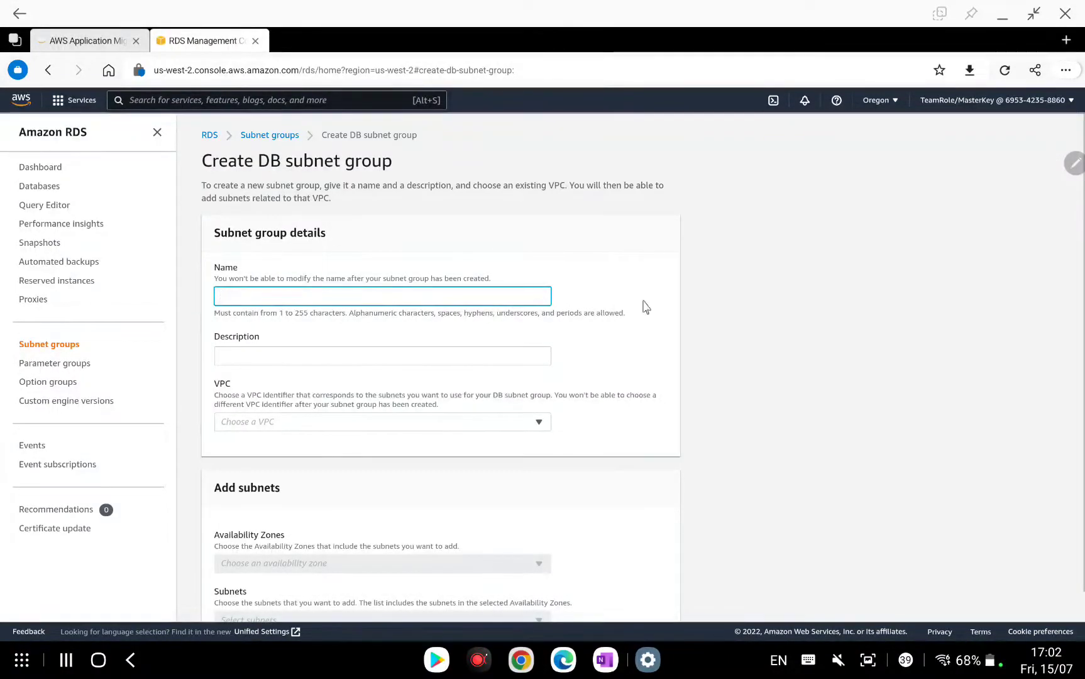
{"action": "type", "text": "database-subnet-group"}
{"action": "left_click", "coordinate": [446, 356]}
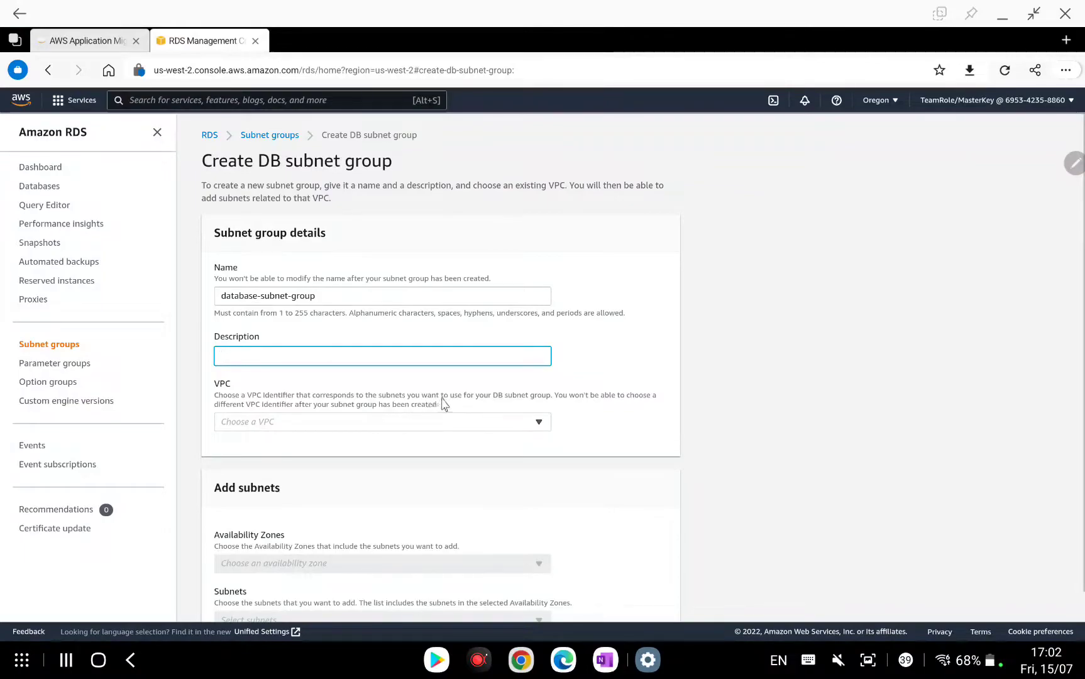
{"action": "left_click", "coordinate": [437, 360]}
{"action": "type", "text": "RDS subnet"}
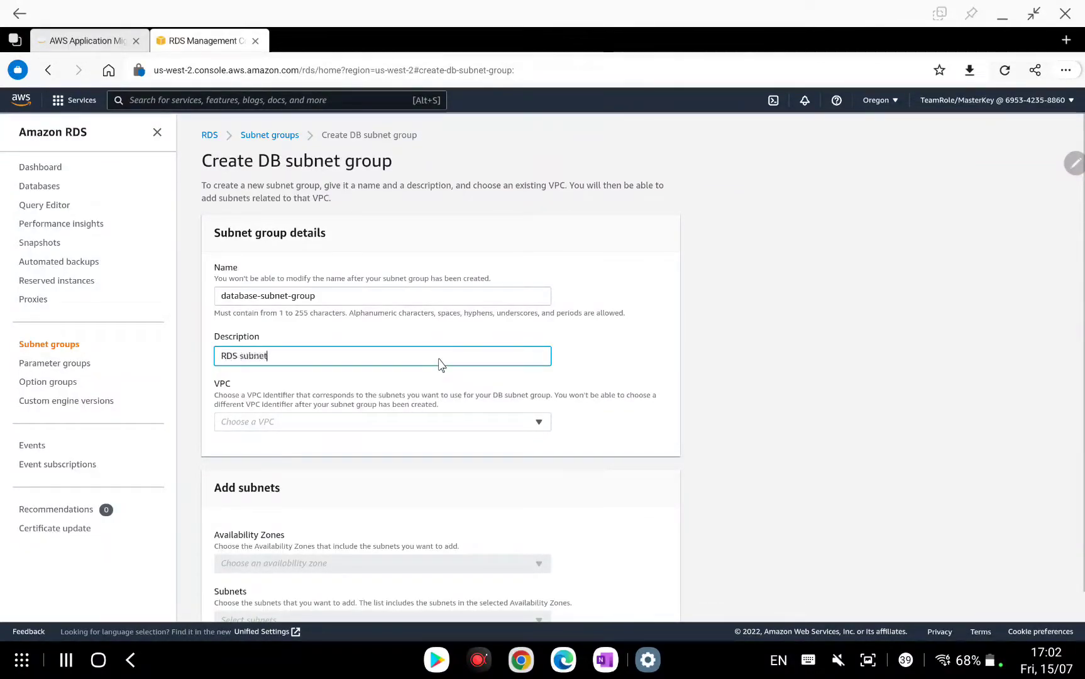
{"action": "scroll", "coordinate": [440, 365], "scroll_direction": "down", "scroll_amount": 1}
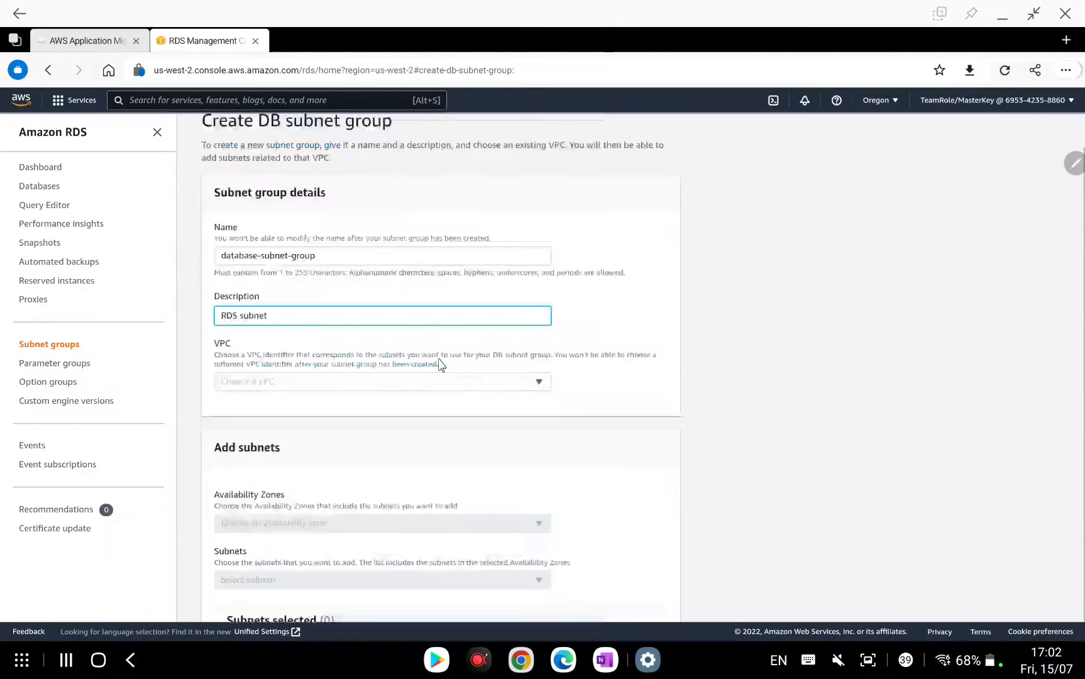
{"action": "left_click", "coordinate": [411, 380]}
{"action": "left_click", "coordinate": [370, 401]}
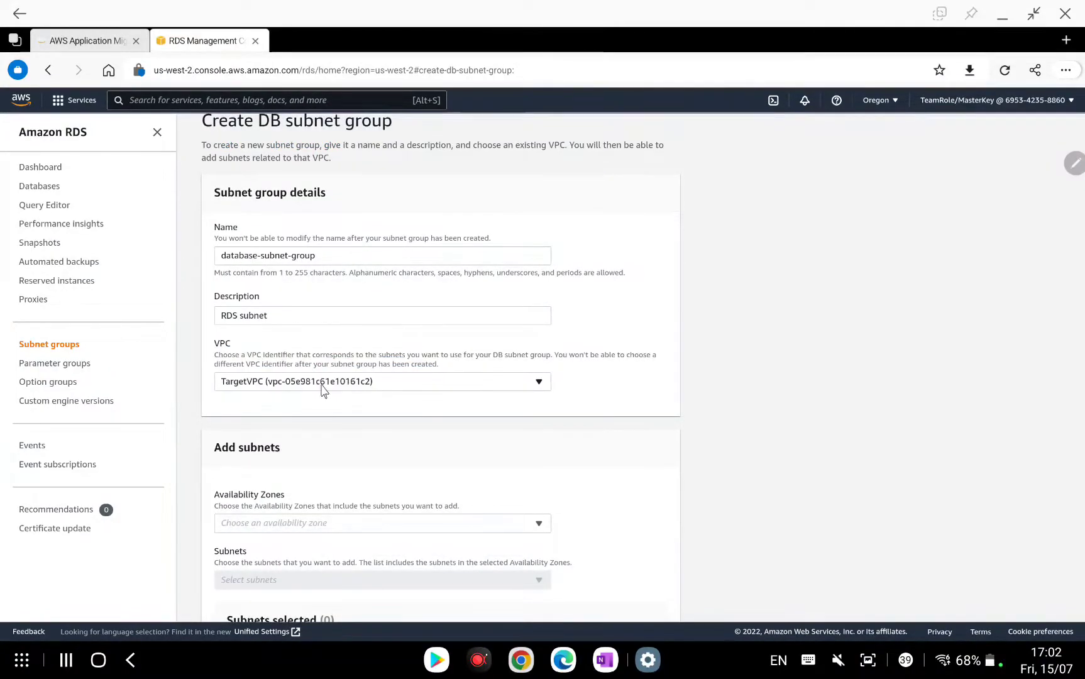
{"action": "scroll", "coordinate": [395, 386], "scroll_direction": "down", "scroll_amount": 2}
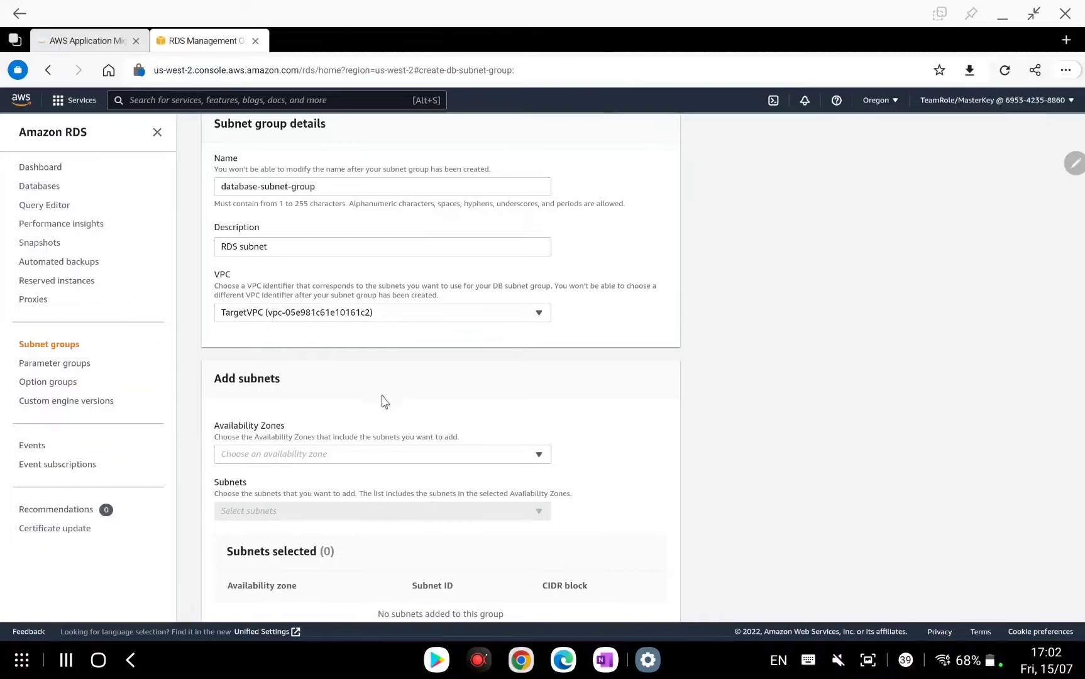
Select availability zones us-west-2a and us-west-2b for the subnet group.
{"action": "left_click", "coordinate": [341, 455]}
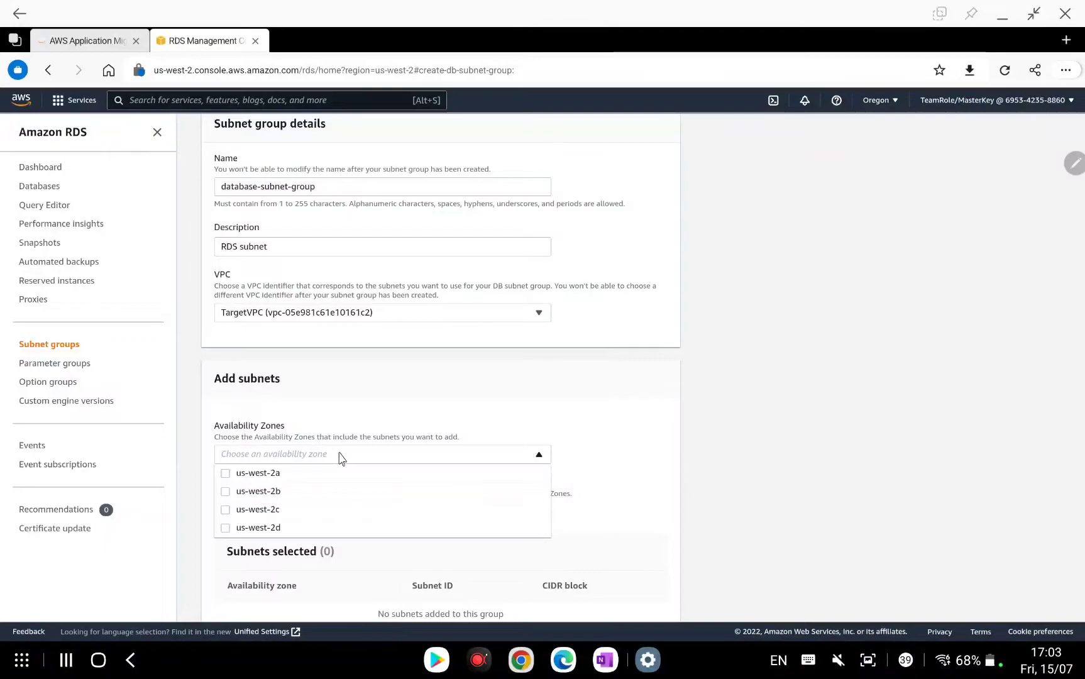
{"action": "left_click", "coordinate": [225, 477]}
{"action": "left_click", "coordinate": [226, 492]}
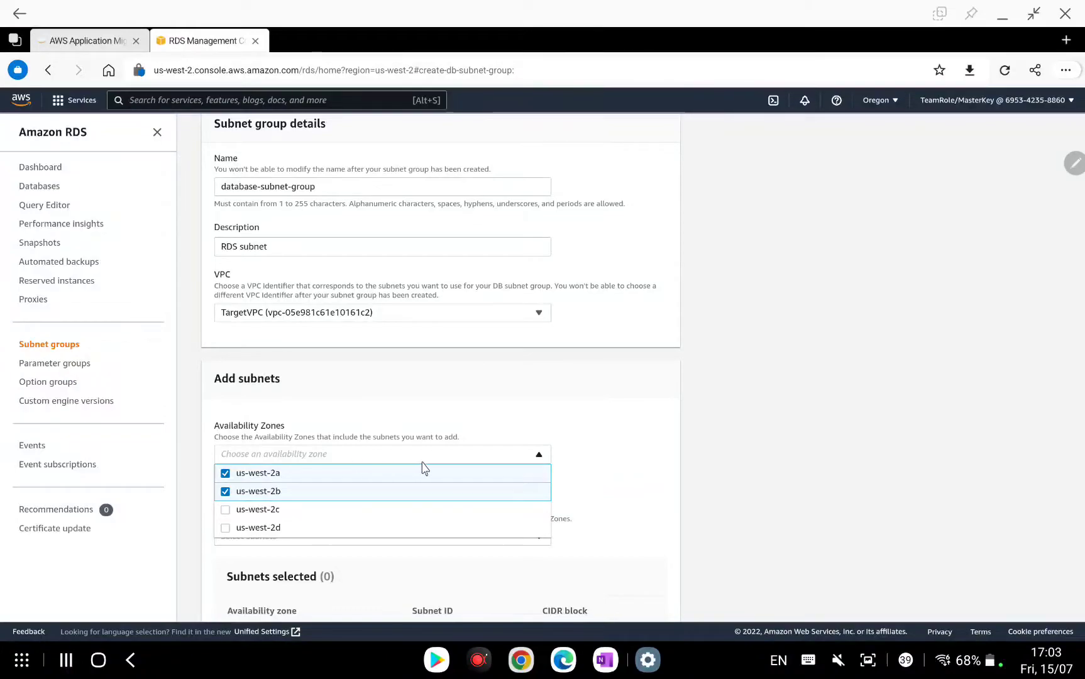
{"action": "left_click", "coordinate": [572, 453]}
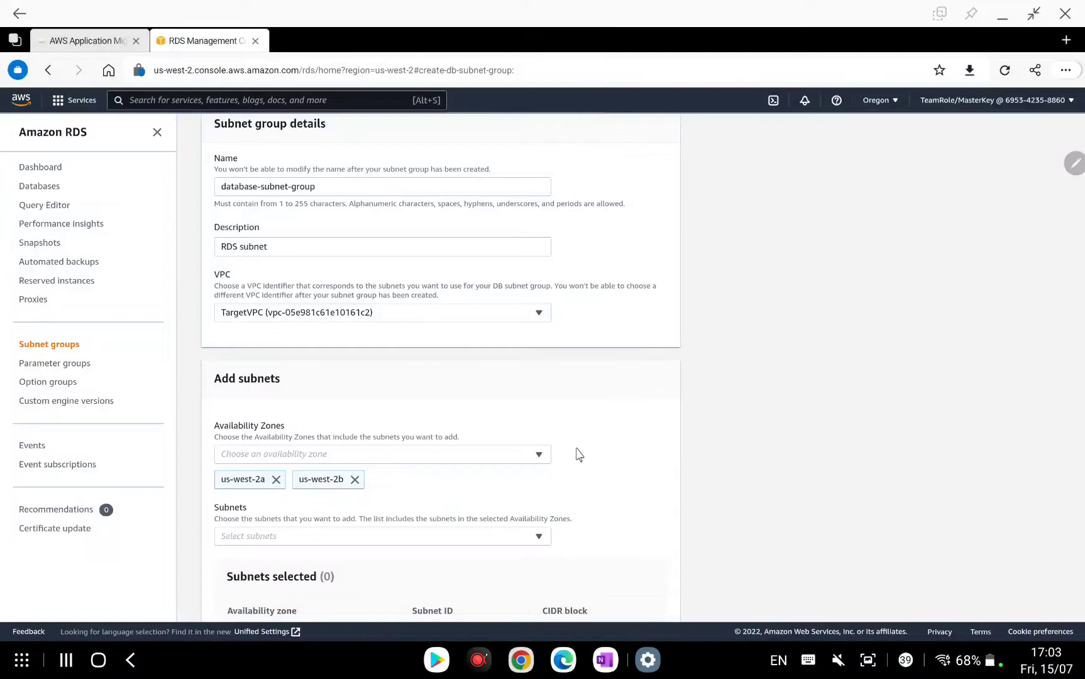
{"action": "scroll", "coordinate": [579, 455], "scroll_direction": "down", "scroll_amount": 2}
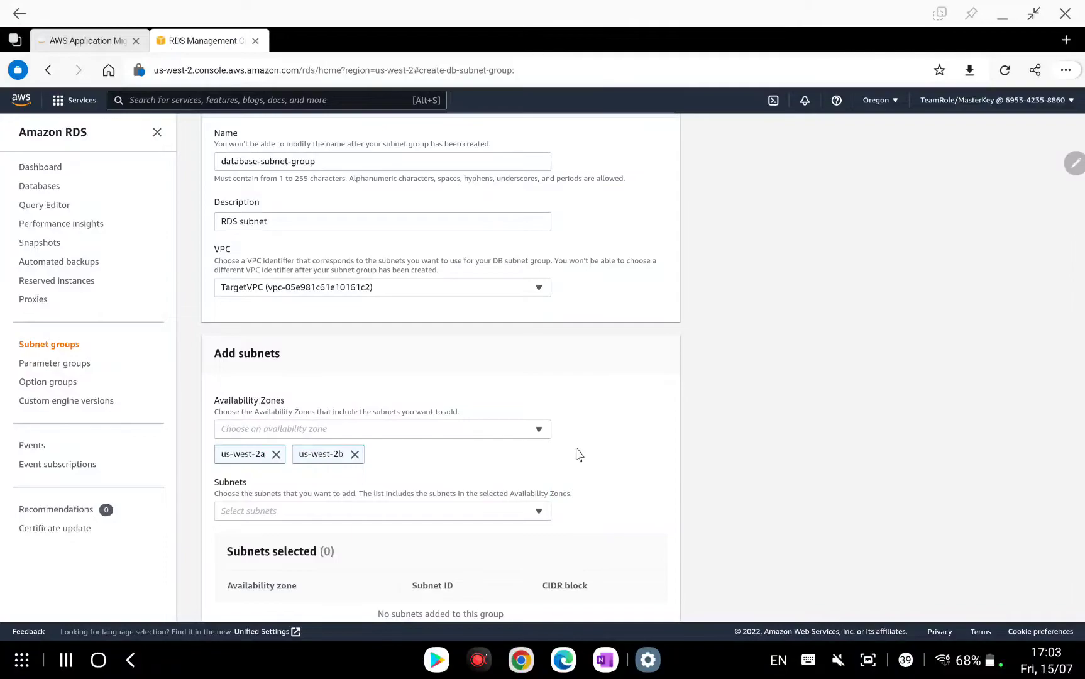
Add subnets 10.0.201.0/24 (us-west-2b) and 10.0.101.0/24 (us-west-2a), then create the group.
{"action": "left_click", "coordinate": [479, 471]}
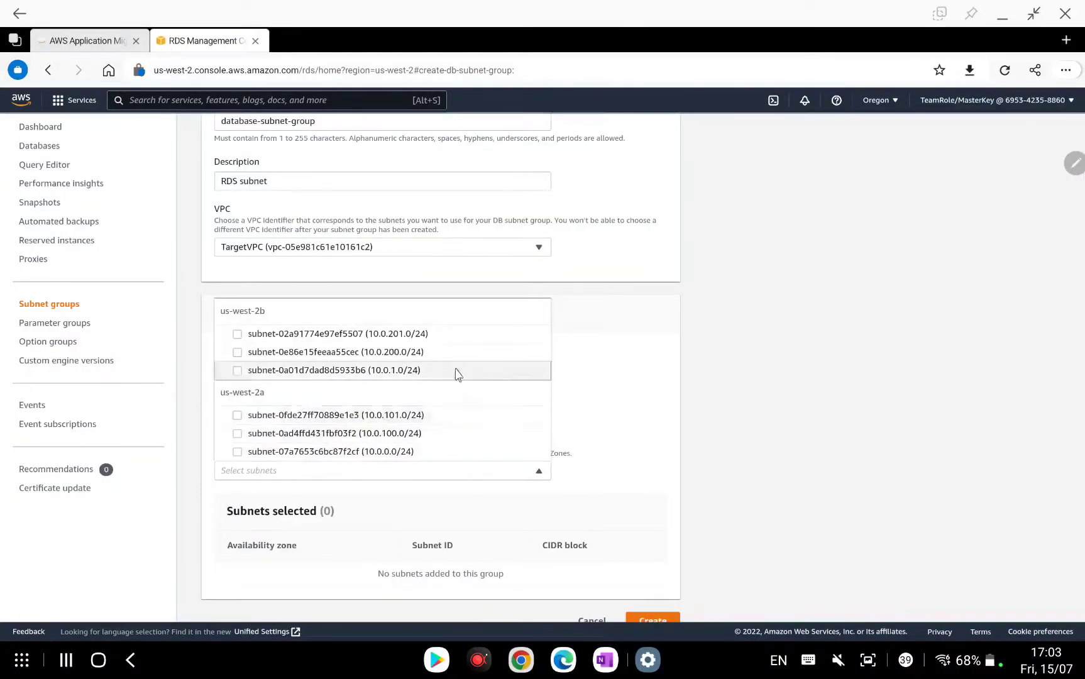
{"action": "left_click", "coordinate": [237, 335]}
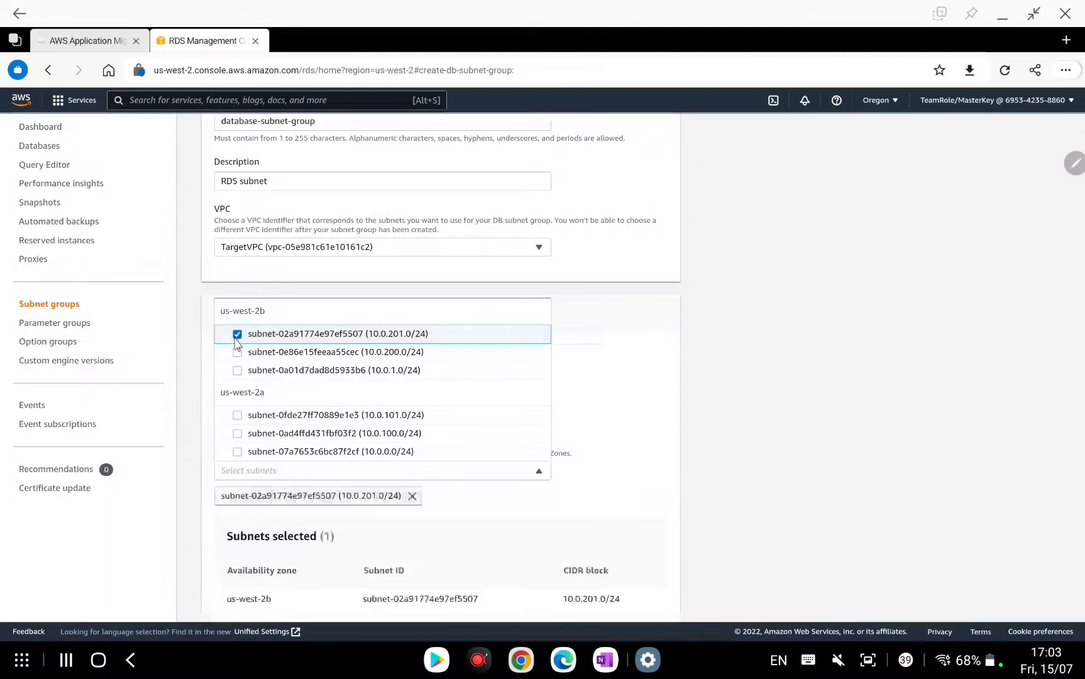
{"action": "left_click", "coordinate": [237, 415]}
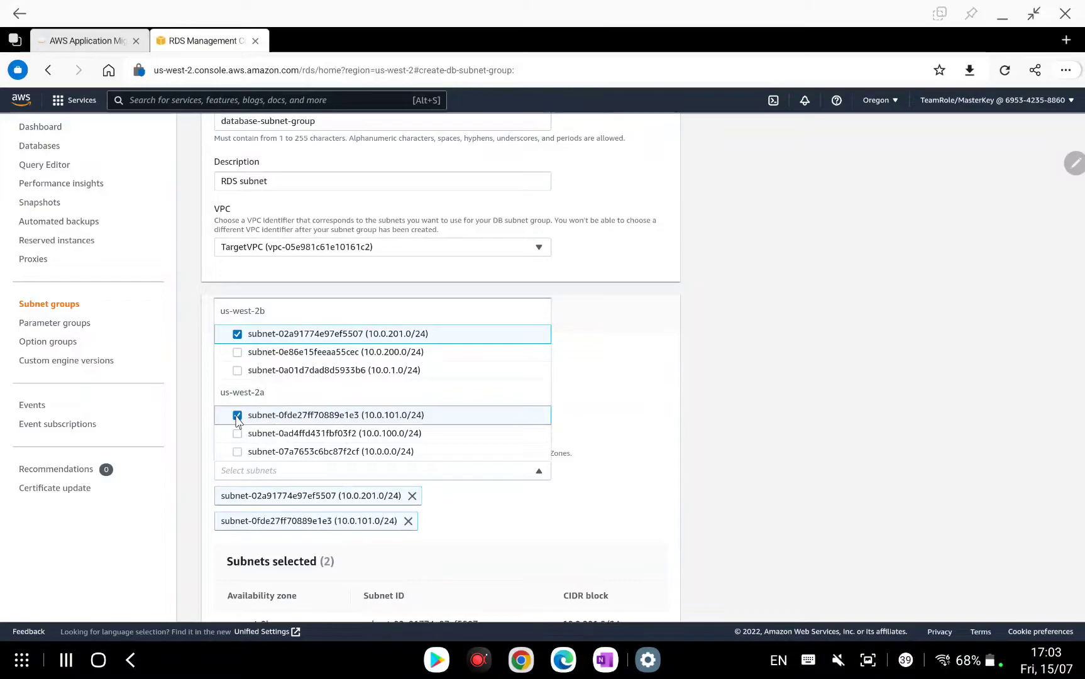
{"action": "left_click", "coordinate": [614, 482]}
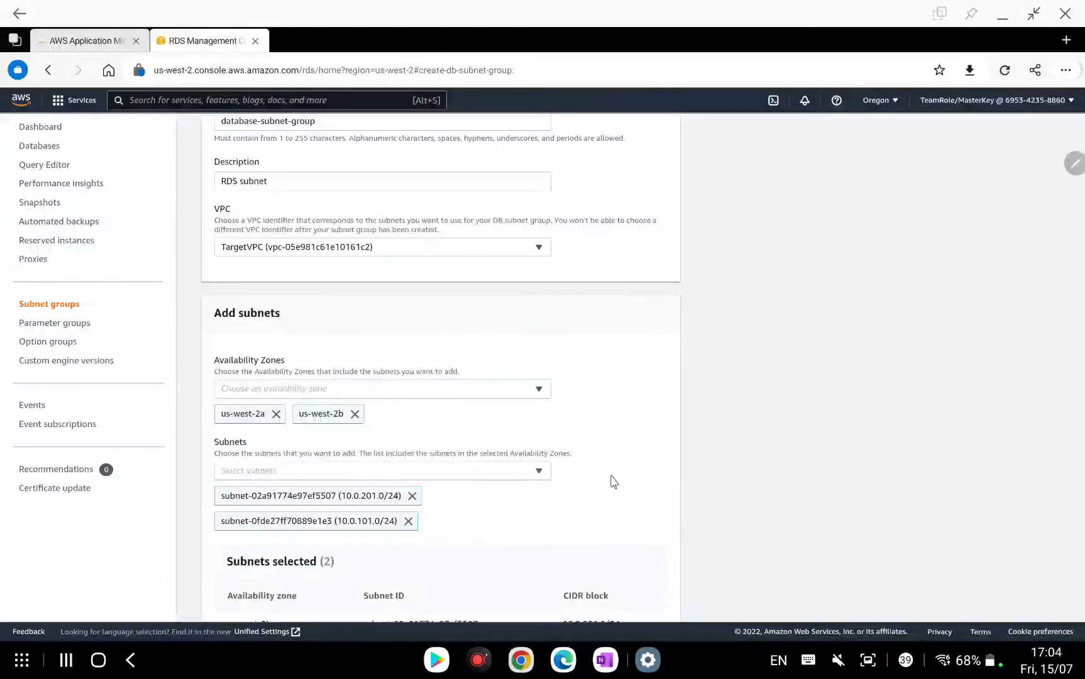
{"action": "left_click", "coordinate": [484, 478]}
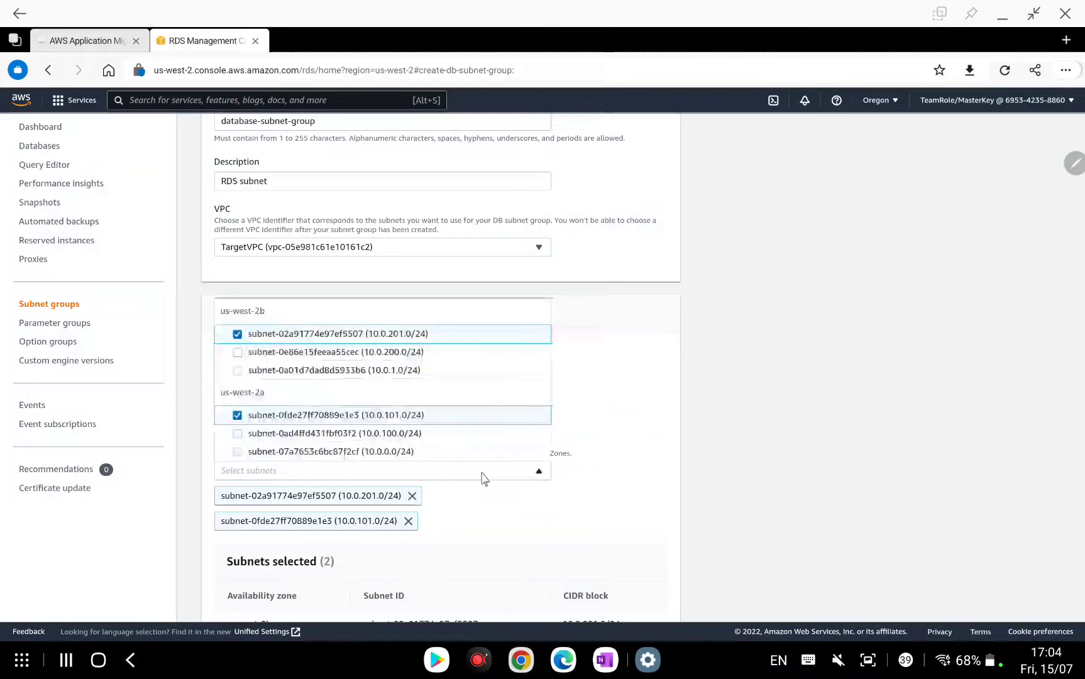
{"action": "left_click", "coordinate": [533, 476]}
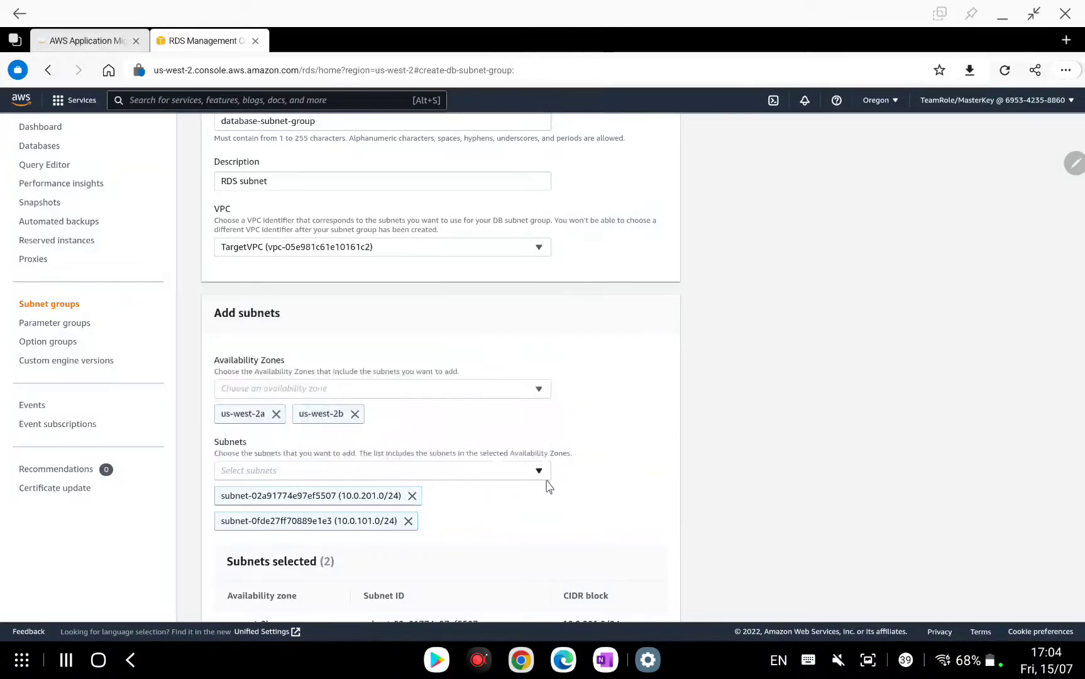
{"action": "scroll", "coordinate": [593, 479], "scroll_direction": "down", "scroll_amount": 1}
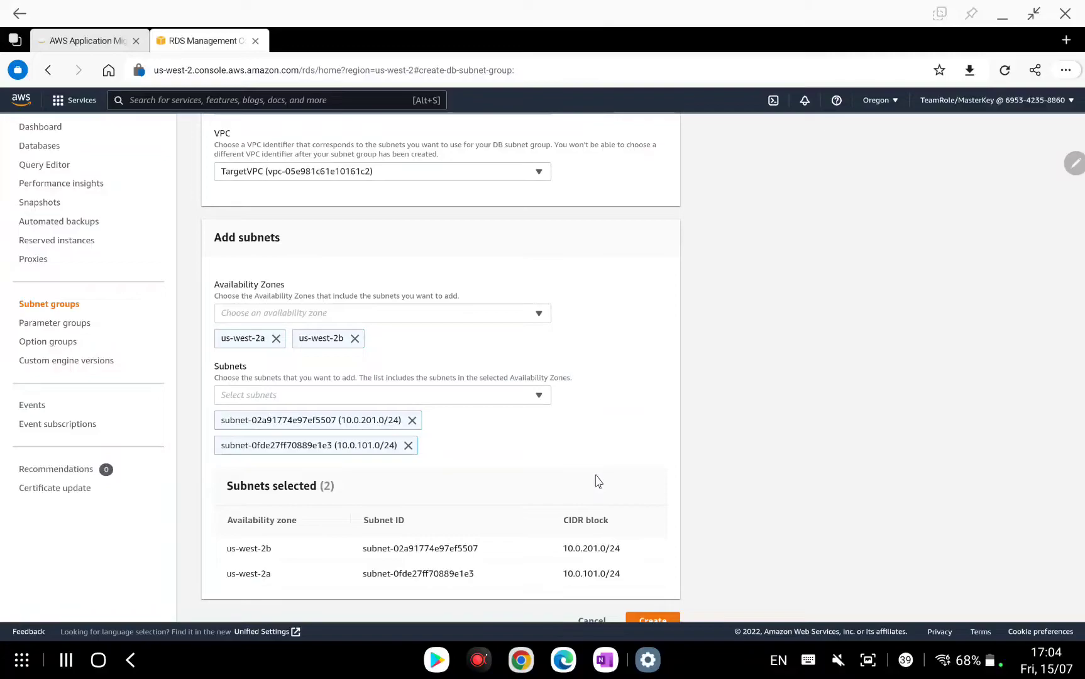
{"action": "left_click", "coordinate": [651, 619]}
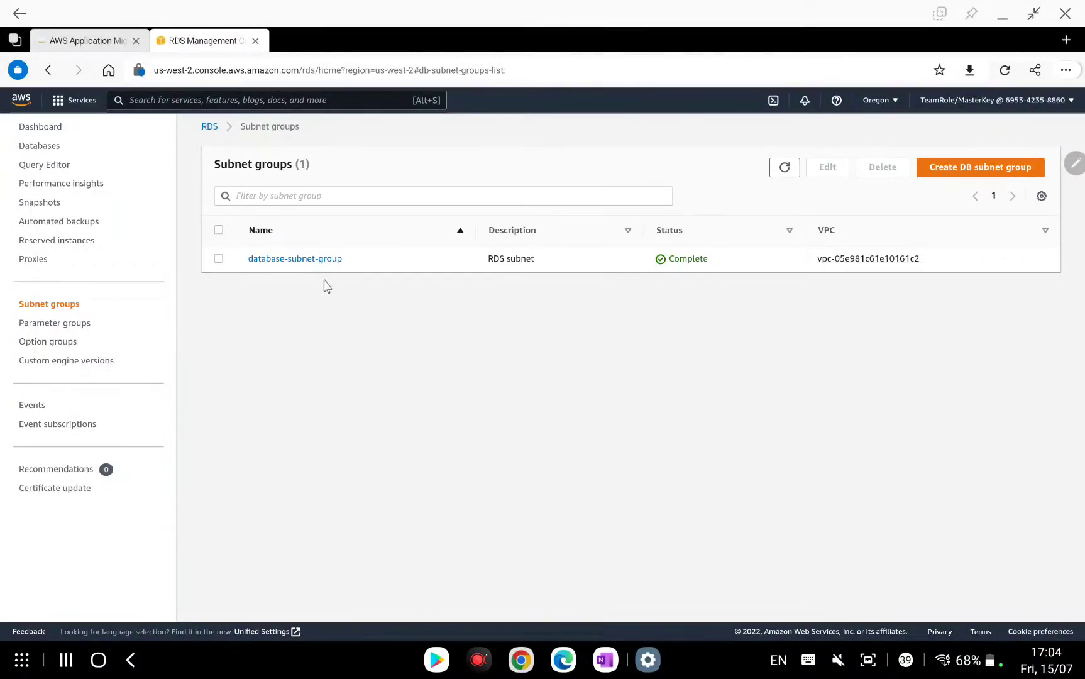
Review database-subnet-group's details and shrink the browser to sit beside the OneNote notes.
{"action": "left_click", "coordinate": [304, 259]}
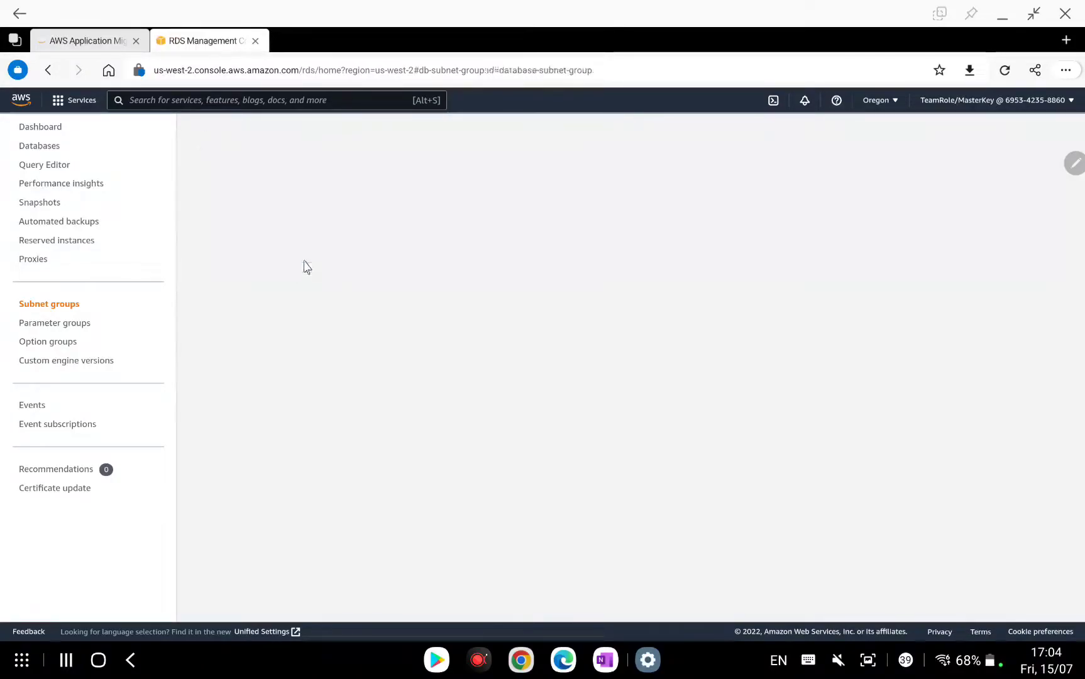
{"action": "scroll", "coordinate": [592, 289], "scroll_direction": "down", "scroll_amount": 2}
{"action": "scroll", "coordinate": [595, 290], "scroll_direction": "up", "scroll_amount": 2}
{"action": "scroll", "coordinate": [595, 290], "scroll_direction": "down", "scroll_amount": 1}
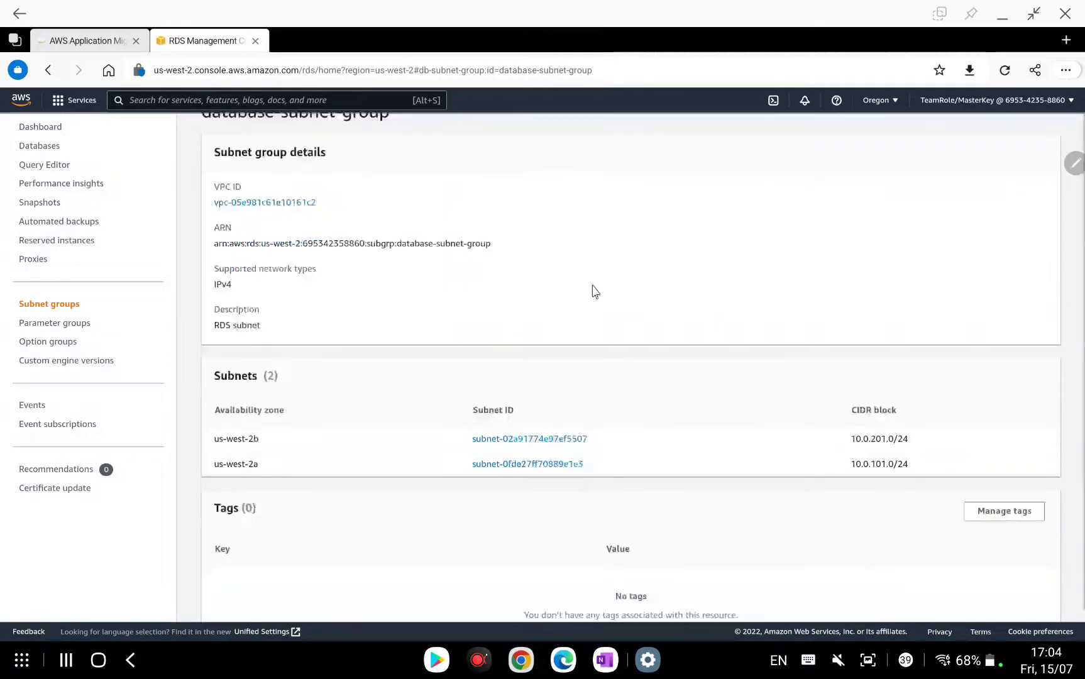
{"action": "scroll", "coordinate": [595, 291], "scroll_direction": "down", "scroll_amount": 1}
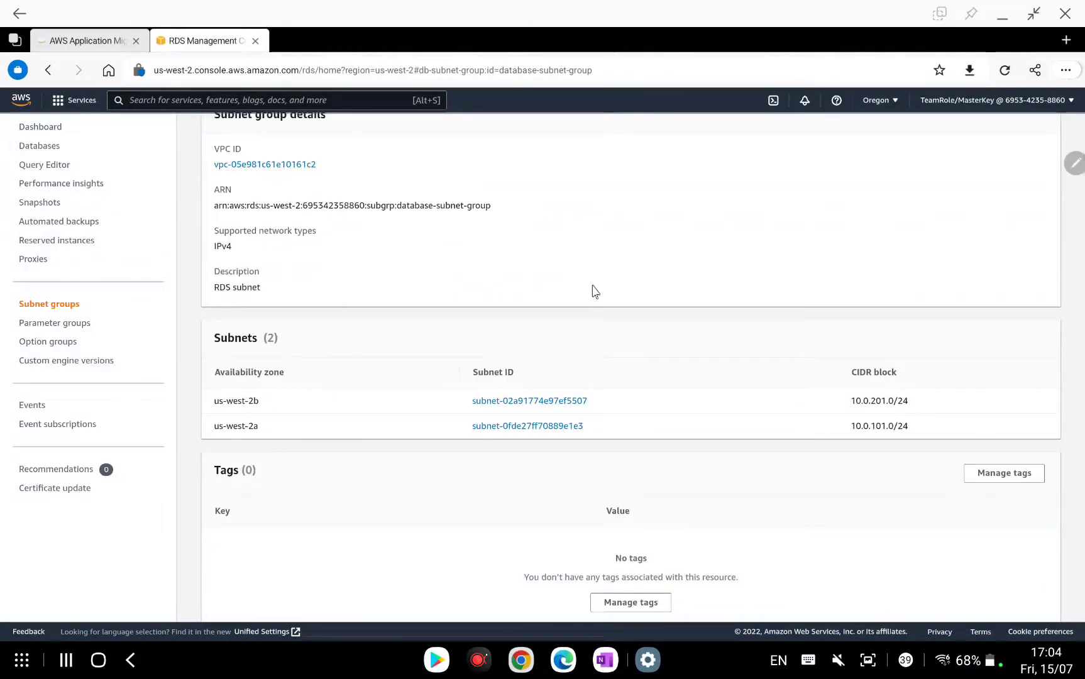
{"action": "scroll", "coordinate": [592, 287], "scroll_direction": "up", "scroll_amount": 1}
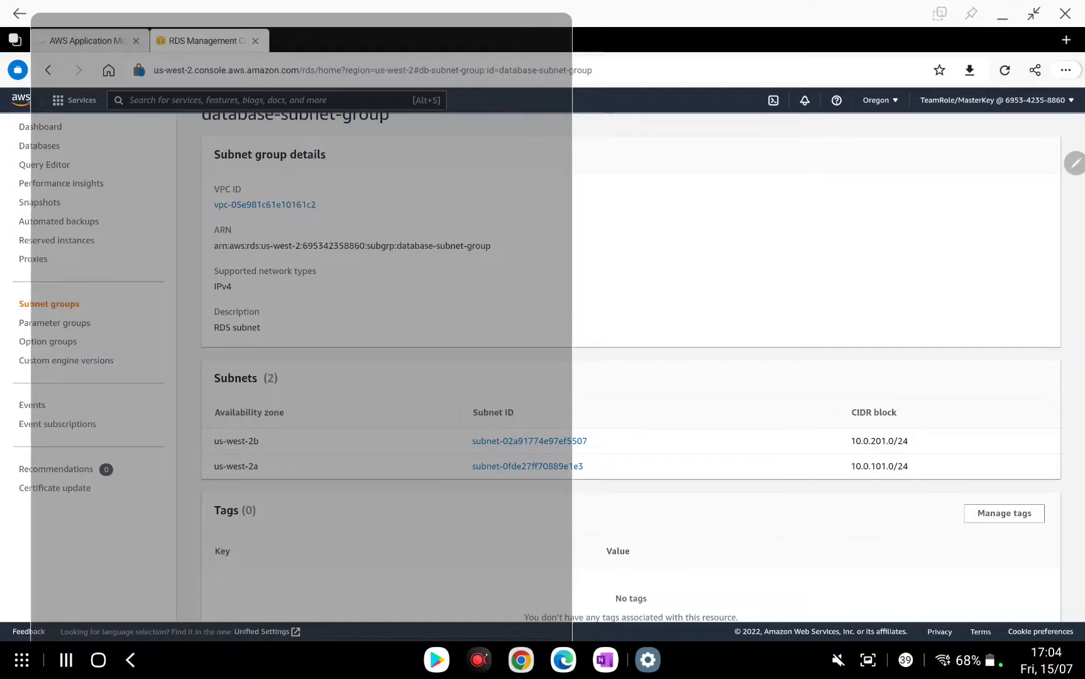
{"action": "left_click_drag", "start_coordinate": [301, 25], "coordinate": [254, 48]}
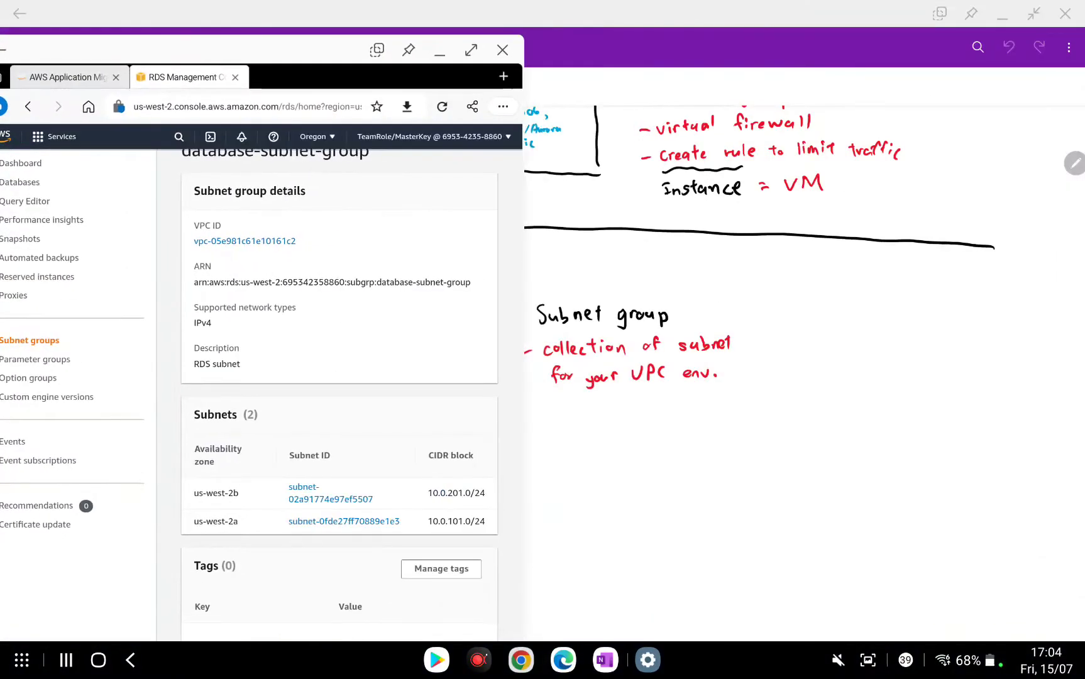
Handwrite 'Availability Zone' in black ink below the subnet group notes.
{"action": "left_click_drag", "start_coordinate": [779, 465], "coordinate": [838, 465]}
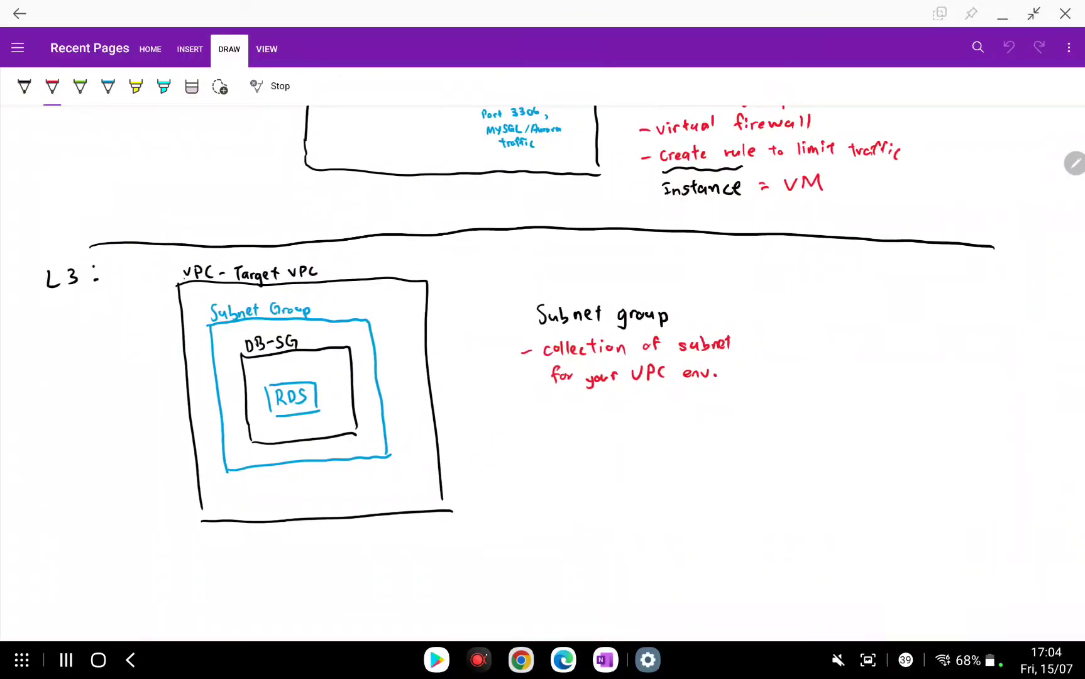
{"action": "left_click", "coordinate": [24, 87]}
{"action": "scroll", "coordinate": [542, 374], "scroll_direction": "up", "scroll_amount": 1}
{"action": "mouse_move", "coordinate": [557, 459]}
{"action": "left_mouse_down"}
{"action": "mouse_move", "coordinate": [550, 483]}
{"action": "mouse_move", "coordinate": [562, 481]}
{"action": "left_mouse_up"}
{"action": "left_click_drag", "start_coordinate": [551, 473], "coordinate": [572, 469]}
{"action": "left_click_drag", "start_coordinate": [578, 470], "coordinate": [581, 478]}
{"action": "left_click_drag", "start_coordinate": [585, 471], "coordinate": [623, 478]}
{"action": "left_click", "coordinate": [589, 466]}
{"action": "left_click_drag", "start_coordinate": [628, 458], "coordinate": [628, 477]}
{"action": "left_click_drag", "start_coordinate": [634, 468], "coordinate": [641, 478]}
{"action": "mouse_move", "coordinate": [635, 466]}
{"action": "left_mouse_down"}
{"action": "mouse_move", "coordinate": [648, 485]}
{"action": "mouse_move", "coordinate": [687, 473]}
{"action": "left_mouse_up"}
{"action": "left_click_drag", "start_coordinate": [693, 464], "coordinate": [708, 470]}
{"action": "left_click_drag", "start_coordinate": [710, 465], "coordinate": [717, 457]}
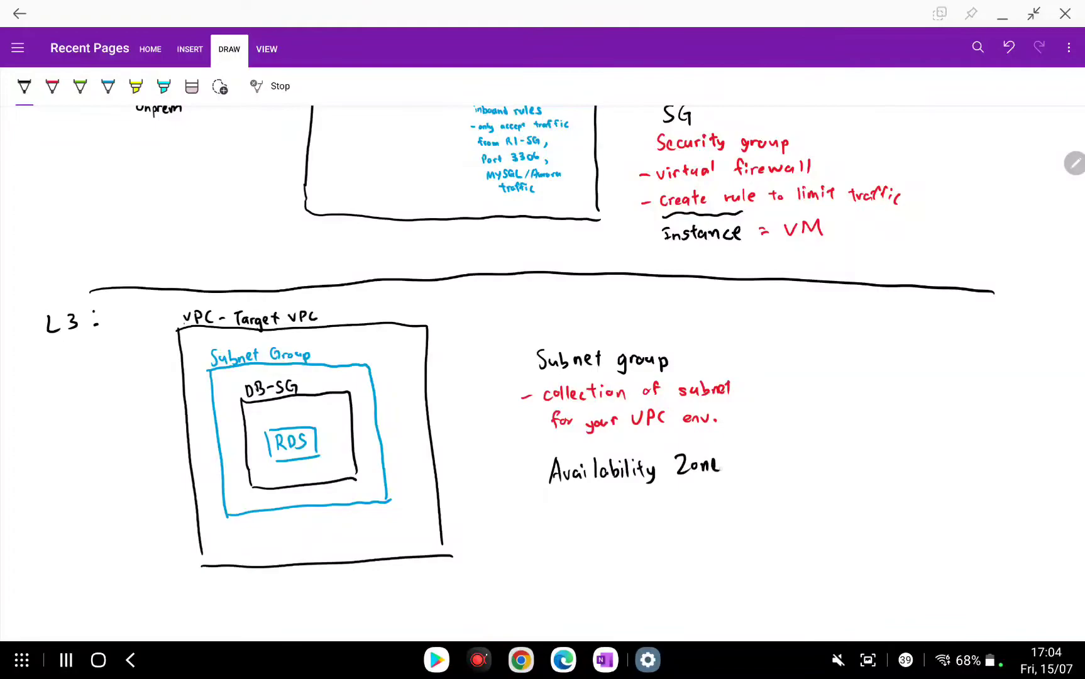
Write the red point '- Physical Datacenter' beneath Availability Zone.
{"action": "left_click", "coordinate": [52, 86]}
{"action": "left_click_drag", "start_coordinate": [531, 520], "coordinate": [668, 522]}
{"action": "left_click_drag", "start_coordinate": [685, 511], "coordinate": [692, 520]}
{"action": "left_click_drag", "start_coordinate": [699, 514], "coordinate": [717, 518]}
{"action": "mouse_move", "coordinate": [718, 500]}
{"action": "left_mouse_down"}
{"action": "mouse_move", "coordinate": [720, 519]}
{"action": "mouse_move", "coordinate": [728, 509]}
{"action": "left_mouse_up"}
{"action": "left_click_drag", "start_coordinate": [724, 514], "coordinate": [732, 517]}
{"action": "left_click_drag", "start_coordinate": [733, 516], "coordinate": [742, 508]}
{"action": "scroll", "coordinate": [542, 372], "scroll_direction": "down", "scroll_amount": 1}
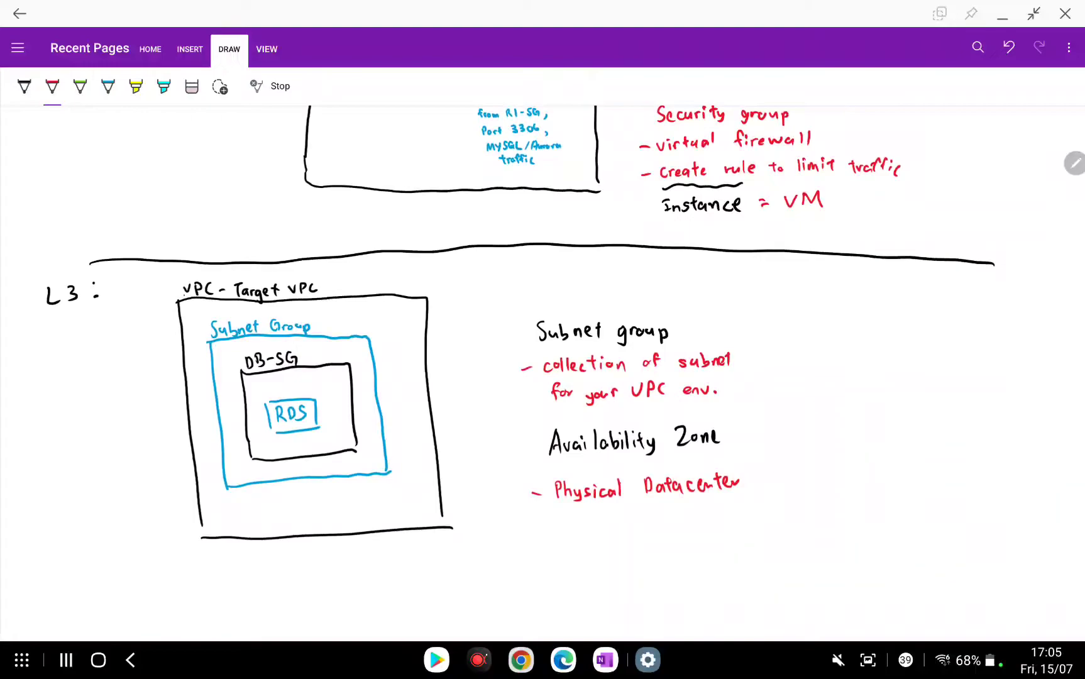
Erase the 'Subnet Group' label and redraw the blue box's top and right edges.
{"action": "scroll", "coordinate": [542, 370], "scroll_direction": "down", "scroll_amount": 1}
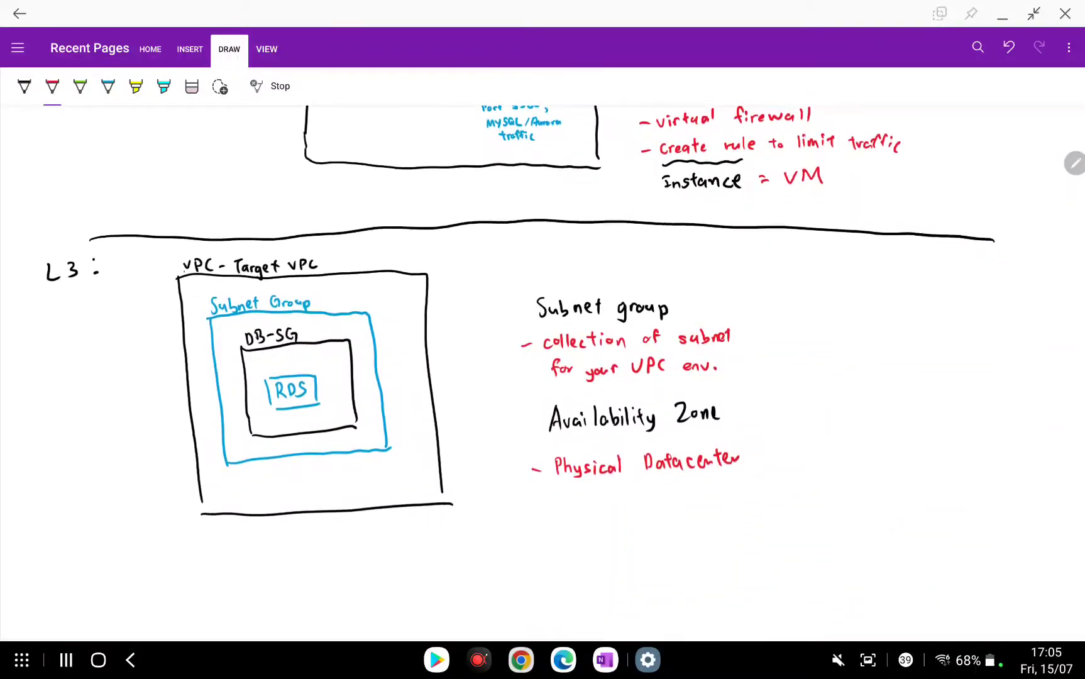
{"action": "left_click_drag", "start_coordinate": [735, 459], "coordinate": [737, 469]}
{"action": "left_click", "coordinate": [192, 86]}
{"action": "left_click_drag", "start_coordinate": [207, 307], "coordinate": [311, 304]}
{"action": "left_click", "coordinate": [108, 86]}
{"action": "mouse_move", "coordinate": [210, 321]}
{"action": "left_mouse_down"}
{"action": "mouse_move", "coordinate": [321, 308]}
{"action": "mouse_move", "coordinate": [384, 407]}
{"action": "mouse_move", "coordinate": [390, 448]}
{"action": "left_mouse_up"}
Label the blue box 'Database-subnet-group' in blue ink.
{"action": "mouse_move", "coordinate": [217, 304]}
{"action": "left_mouse_down"}
{"action": "mouse_move", "coordinate": [211, 314]}
{"action": "mouse_move", "coordinate": [236, 309]}
{"action": "left_mouse_up"}
{"action": "left_click", "coordinate": [192, 86]}
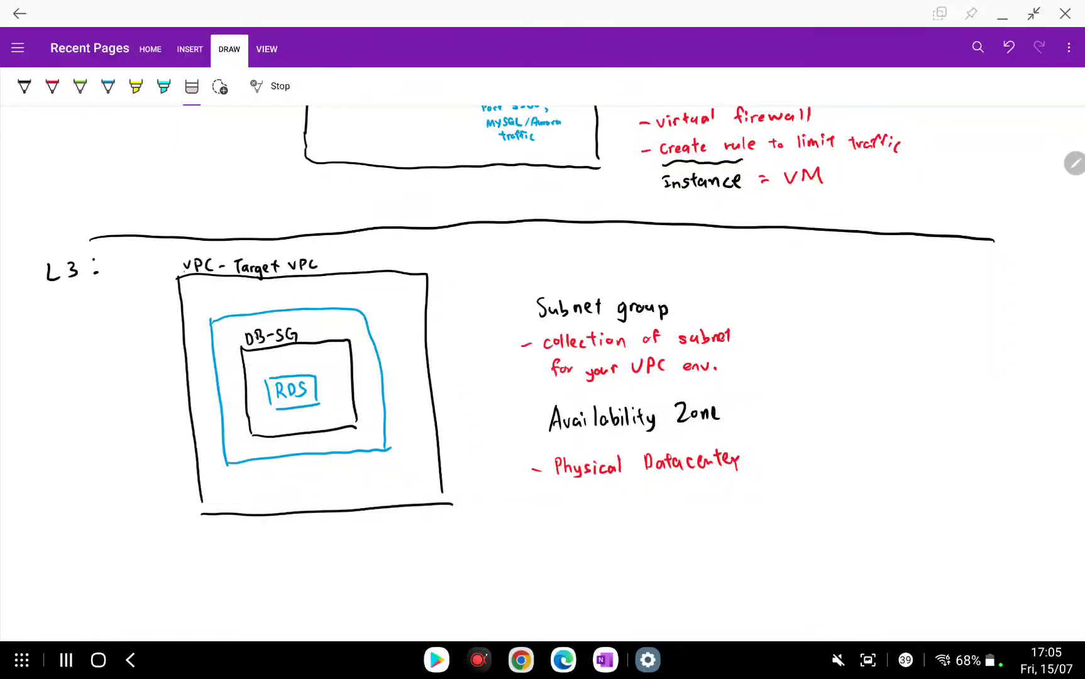
{"action": "left_click", "coordinate": [109, 86]}
{"action": "scroll", "coordinate": [314, 352], "scroll_direction": "up", "scroll_amount": 4}
{"action": "left_click_drag", "start_coordinate": [271, 435], "coordinate": [457, 425]}
{"action": "left_click_drag", "start_coordinate": [453, 423], "coordinate": [464, 431]}
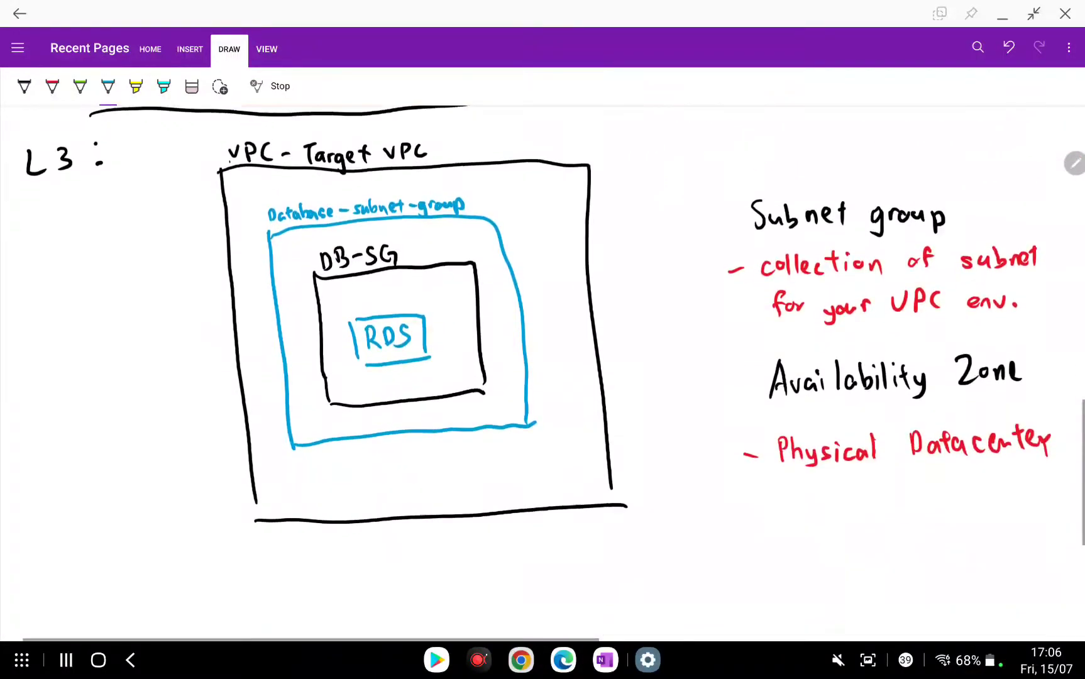
{"action": "scroll", "coordinate": [553, 314], "scroll_direction": "down", "scroll_amount": 2}
{"action": "scroll", "coordinate": [542, 377], "scroll_direction": "right", "scroll_amount": 2}
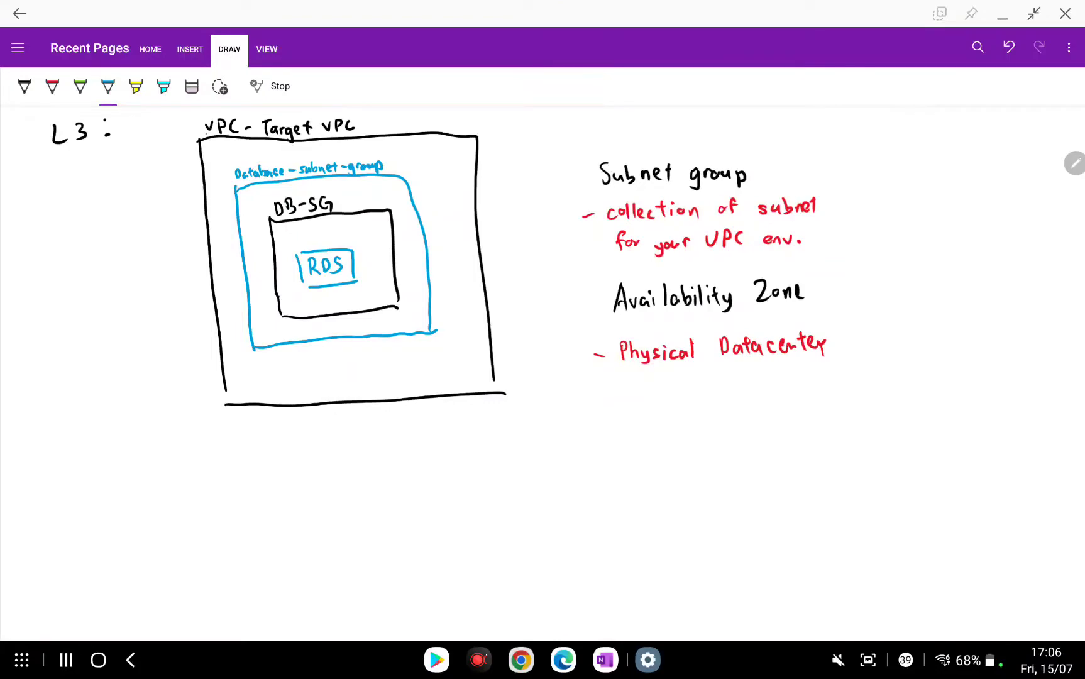
Draw a blue line down from the database-subnet-group box past the VPC box.
{"action": "left_click_drag", "start_coordinate": [278, 350], "coordinate": [259, 435]}
{"action": "scroll", "coordinate": [268, 448], "scroll_direction": "down", "scroll_amount": 1}
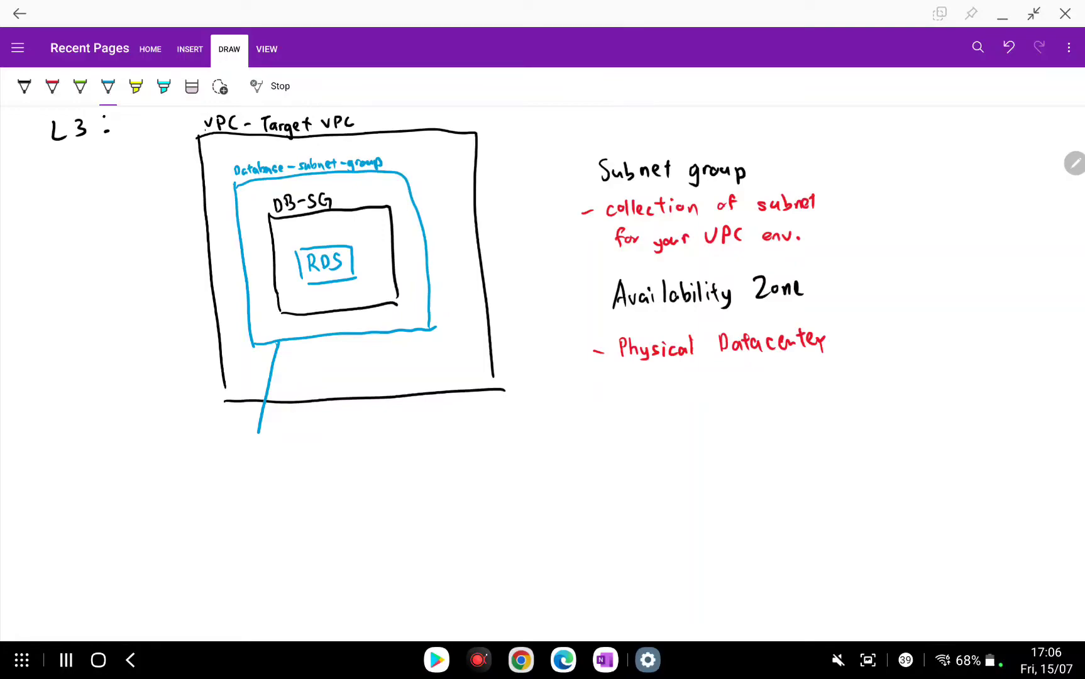
{"action": "scroll", "coordinate": [377, 315], "scroll_direction": "up", "scroll_amount": 2}
Write 'AZ1 : us-west-2a' at the end of the first blue line.
{"action": "left_click_drag", "start_coordinate": [206, 469], "coordinate": [228, 469]}
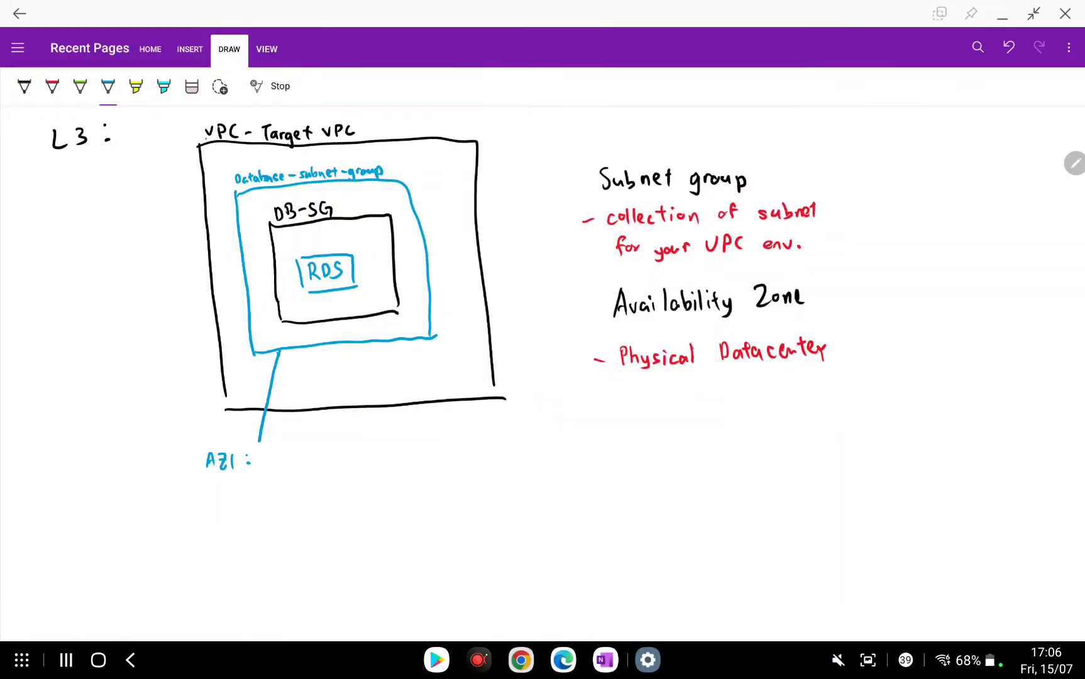
{"action": "mouse_move", "coordinate": [279, 455]}
{"action": "left_mouse_down"}
{"action": "mouse_move", "coordinate": [271, 466]}
{"action": "mouse_move", "coordinate": [284, 462]}
{"action": "left_mouse_up"}
{"action": "left_click_drag", "start_coordinate": [288, 457], "coordinate": [313, 465]}
{"action": "left_click_drag", "start_coordinate": [321, 457], "coordinate": [324, 465]}
{"action": "left_click_drag", "start_coordinate": [319, 455], "coordinate": [342, 458]}
{"action": "left_click_drag", "start_coordinate": [345, 452], "coordinate": [369, 466]}
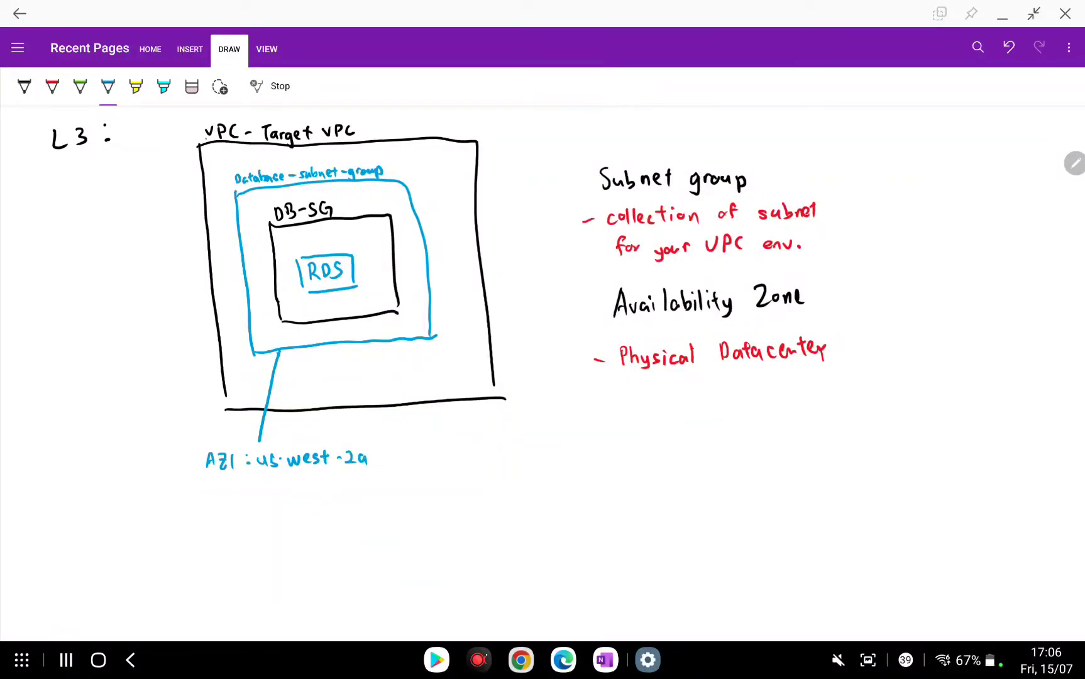
Write 'subnet : 10.0.201.0/24' under the AZ1 label.
{"action": "left_click_drag", "start_coordinate": [208, 487], "coordinate": [200, 498]}
{"action": "left_click_drag", "start_coordinate": [209, 489], "coordinate": [222, 496]}
{"action": "left_click_drag", "start_coordinate": [223, 489], "coordinate": [329, 481]}
{"action": "left_click", "coordinate": [288, 491]}
{"action": "left_click", "coordinate": [312, 489]}
{"action": "mouse_move", "coordinate": [340, 480]}
{"action": "left_mouse_down"}
{"action": "mouse_move", "coordinate": [340, 493]}
{"action": "mouse_move", "coordinate": [353, 476]}
{"action": "mouse_move", "coordinate": [356, 485]}
{"action": "left_mouse_up"}
{"action": "scroll", "coordinate": [352, 479], "scroll_direction": "down", "scroll_amount": 1}
{"action": "left_click_drag", "start_coordinate": [365, 477], "coordinate": [388, 482]}
{"action": "left_click_drag", "start_coordinate": [385, 473], "coordinate": [388, 489]}
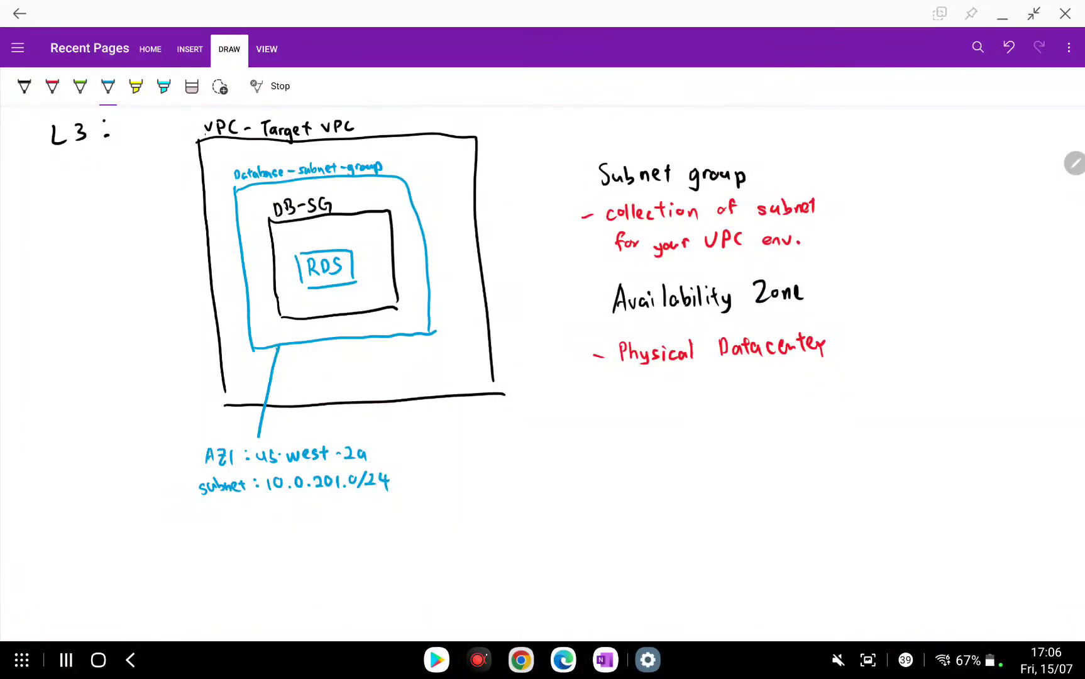
Draw a second blue line and write 'AZ2 : us-west-2b' at its end.
{"action": "mouse_move", "coordinate": [393, 335]}
{"action": "left_mouse_down"}
{"action": "mouse_move", "coordinate": [455, 421]}
{"action": "mouse_move", "coordinate": [441, 455]}
{"action": "mouse_move", "coordinate": [497, 449]}
{"action": "left_mouse_up"}
{"action": "left_click_drag", "start_coordinate": [499, 444], "coordinate": [520, 438]}
{"action": "left_click_drag", "start_coordinate": [523, 435], "coordinate": [545, 442]}
{"action": "mouse_move", "coordinate": [553, 437]}
{"action": "left_mouse_down"}
{"action": "mouse_move", "coordinate": [548, 445]}
{"action": "mouse_move", "coordinate": [559, 445]}
{"action": "left_mouse_up"}
{"action": "left_click_drag", "start_coordinate": [554, 436], "coordinate": [594, 443]}
{"action": "mouse_move", "coordinate": [598, 430]}
{"action": "left_mouse_down"}
{"action": "mouse_move", "coordinate": [599, 444]}
{"action": "mouse_move", "coordinate": [607, 438]}
{"action": "left_mouse_up"}
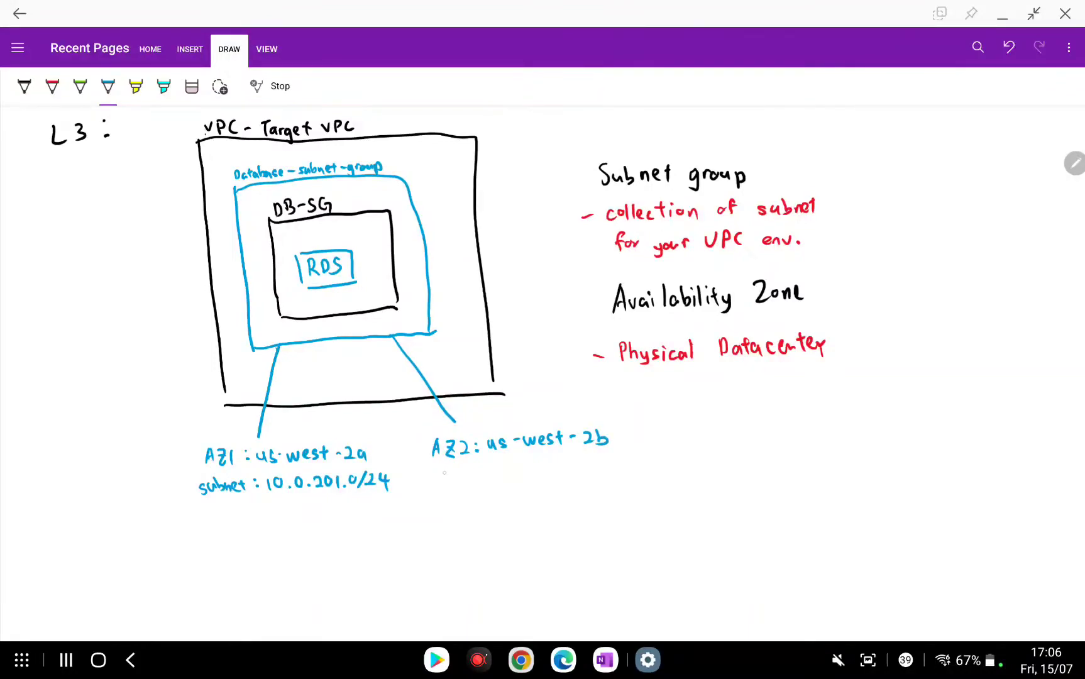
Write 'Subnet : 10.0.101.0/24' under the AZ2 label.
{"action": "mouse_move", "coordinate": [438, 473]}
{"action": "left_mouse_down"}
{"action": "mouse_move", "coordinate": [431, 485]}
{"action": "mouse_move", "coordinate": [444, 484]}
{"action": "left_mouse_up"}
{"action": "left_click_drag", "start_coordinate": [448, 469], "coordinate": [460, 485]}
{"action": "left_click_drag", "start_coordinate": [461, 481], "coordinate": [471, 484]}
{"action": "left_click", "coordinate": [482, 476]}
{"action": "left_click_drag", "start_coordinate": [464, 477], "coordinate": [495, 483]}
{"action": "left_click_drag", "start_coordinate": [507, 470], "coordinate": [546, 477]}
{"action": "left_click", "coordinate": [515, 480]}
{"action": "left_click", "coordinate": [537, 479]}
{"action": "mouse_move", "coordinate": [558, 463]}
{"action": "left_mouse_down"}
{"action": "mouse_move", "coordinate": [567, 476]}
{"action": "mouse_move", "coordinate": [583, 465]}
{"action": "mouse_move", "coordinate": [619, 471]}
{"action": "left_mouse_up"}
{"action": "left_click", "coordinate": [574, 474]}
{"action": "left_click_drag", "start_coordinate": [629, 454], "coordinate": [632, 471]}
{"action": "scroll", "coordinate": [542, 379], "scroll_direction": "up", "scroll_amount": 1}
{"action": "scroll", "coordinate": [542, 377], "scroll_direction": "up", "scroll_amount": 1}
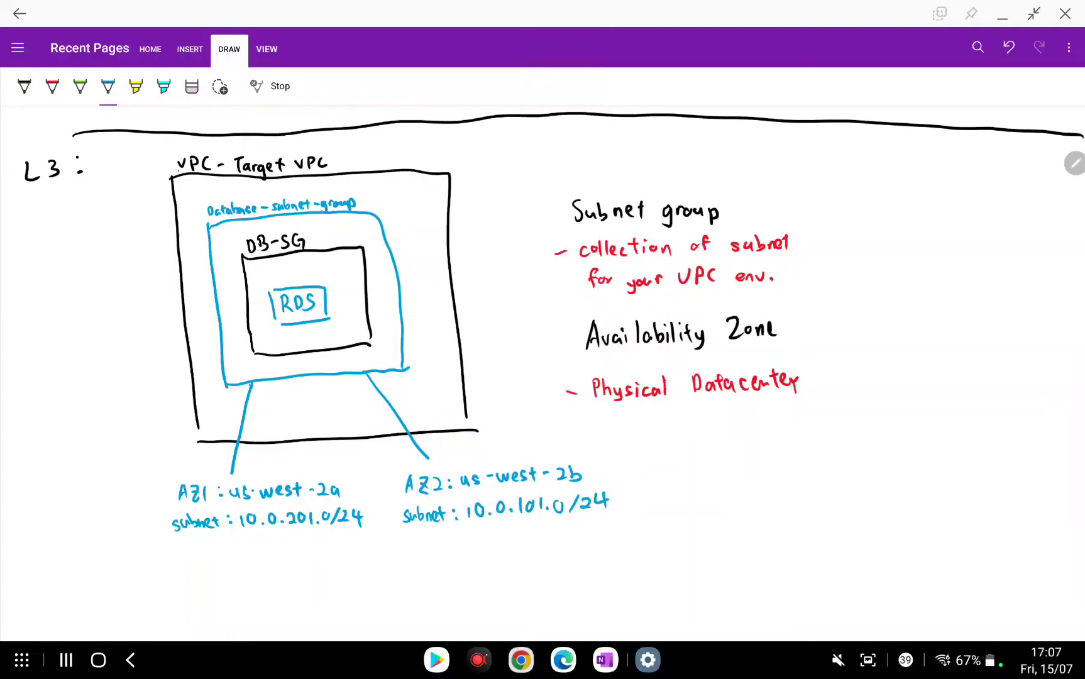
{"action": "scroll", "coordinate": [543, 375], "scroll_direction": "right", "scroll_amount": 4}
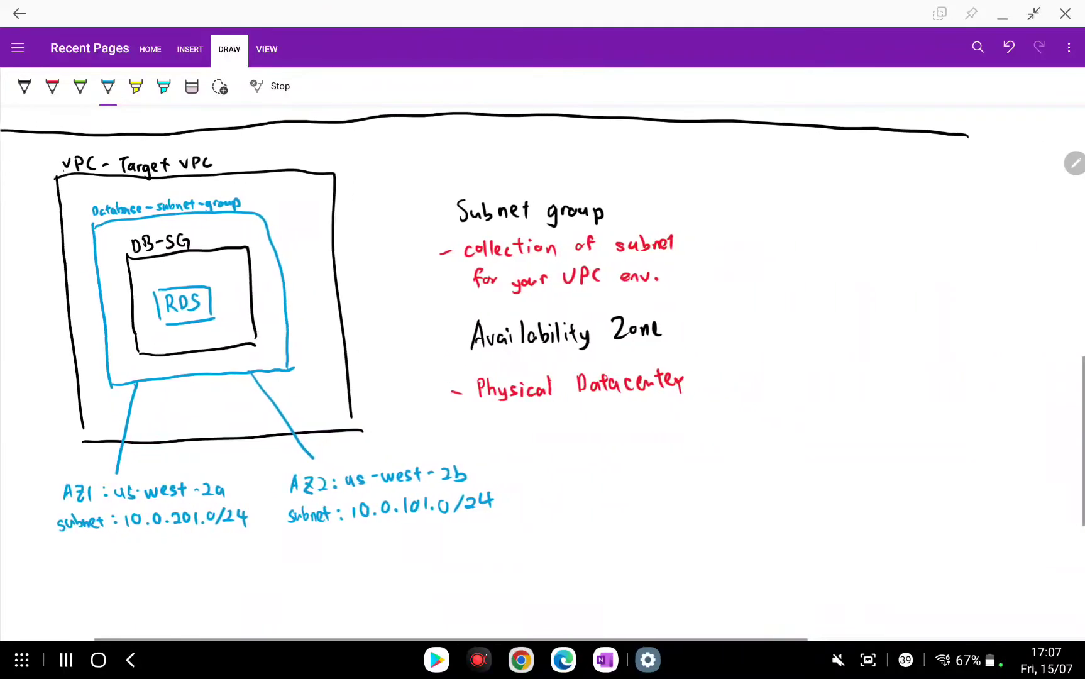
Start a green numbered list beside the notes with '1) VPC'.
{"action": "left_click", "coordinate": [80, 87]}
{"action": "left_click", "coordinate": [751, 219]}
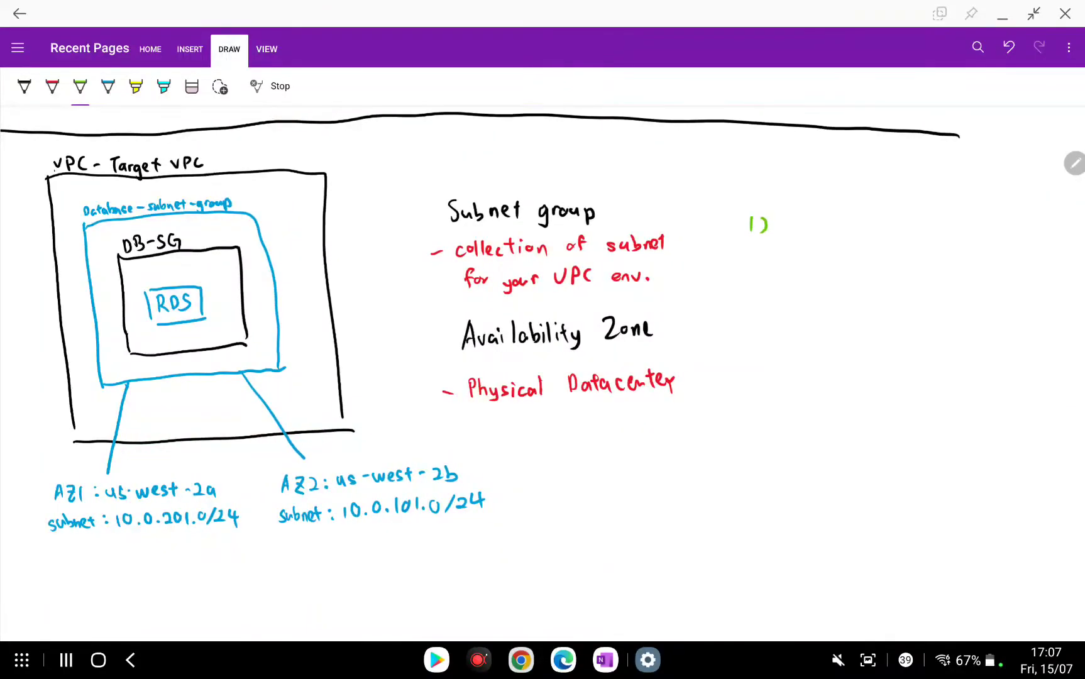
{"action": "left_click_drag", "start_coordinate": [778, 218], "coordinate": [793, 225]}
{"action": "left_click_drag", "start_coordinate": [815, 219], "coordinate": [818, 230]}
Add '2) SG' and '3) subnet group' to the list, then return to the AWS subnet group page.
{"action": "mouse_move", "coordinate": [746, 258]}
{"action": "left_mouse_down"}
{"action": "mouse_move", "coordinate": [765, 271]}
{"action": "mouse_move", "coordinate": [805, 272]}
{"action": "mouse_move", "coordinate": [751, 307]}
{"action": "mouse_move", "coordinate": [800, 303]}
{"action": "left_mouse_up"}
{"action": "left_click_drag", "start_coordinate": [803, 289], "coordinate": [818, 303]}
{"action": "left_click_drag", "start_coordinate": [820, 298], "coordinate": [833, 306]}
{"action": "mouse_move", "coordinate": [824, 295]}
{"action": "left_mouse_down"}
{"action": "mouse_move", "coordinate": [849, 310]}
{"action": "mouse_move", "coordinate": [869, 293]}
{"action": "left_mouse_up"}
{"action": "left_click_drag", "start_coordinate": [875, 293], "coordinate": [887, 301]}
{"action": "mouse_move", "coordinate": [892, 293]}
{"action": "left_mouse_down"}
{"action": "mouse_move", "coordinate": [893, 312]}
{"action": "mouse_move", "coordinate": [903, 296]}
{"action": "left_mouse_up"}
{"action": "scroll", "coordinate": [542, 375], "scroll_direction": "left", "scroll_amount": 2}
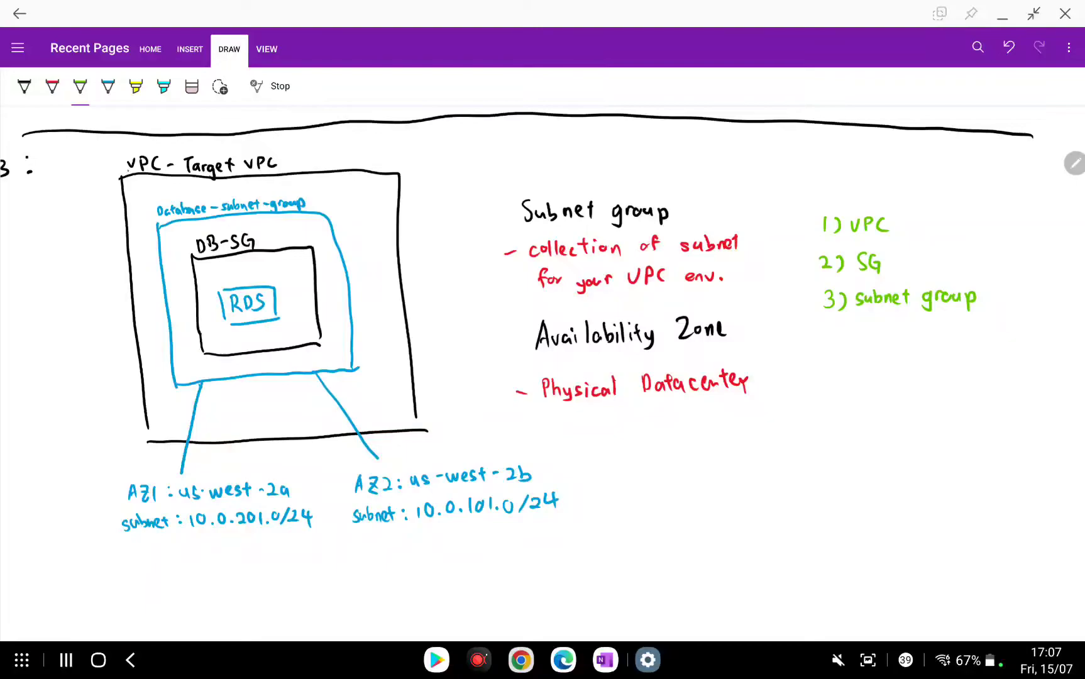
{"action": "left_click", "coordinate": [564, 659]}
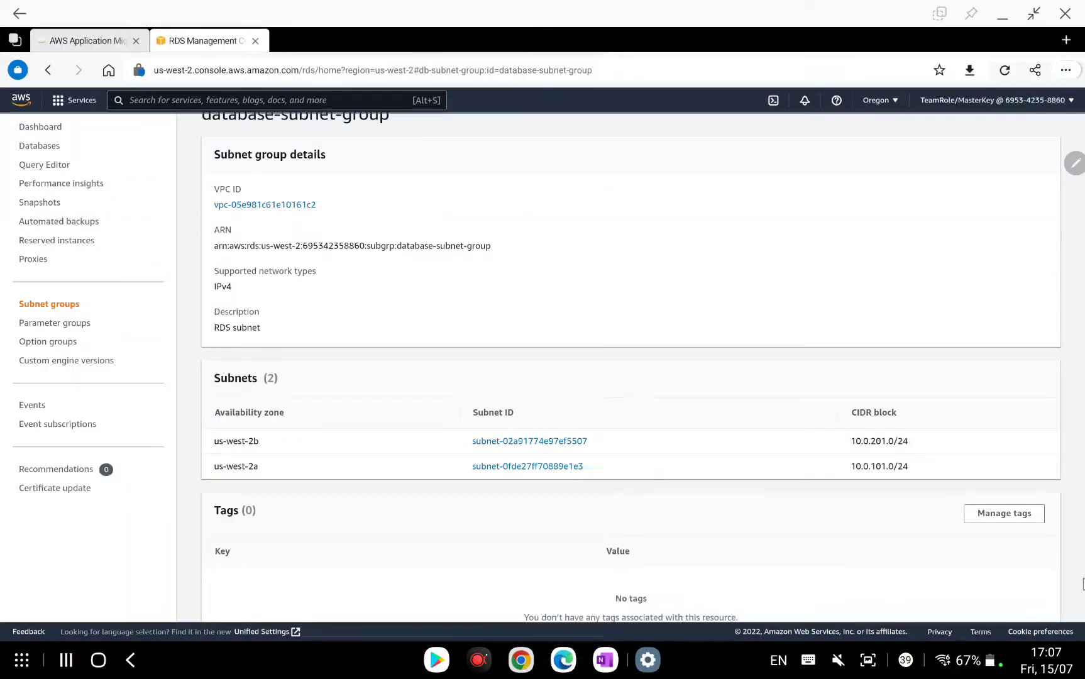
Go to the Databases list, dismiss the subnet group success banner, and start Create database.
{"action": "left_click", "coordinate": [40, 146]}
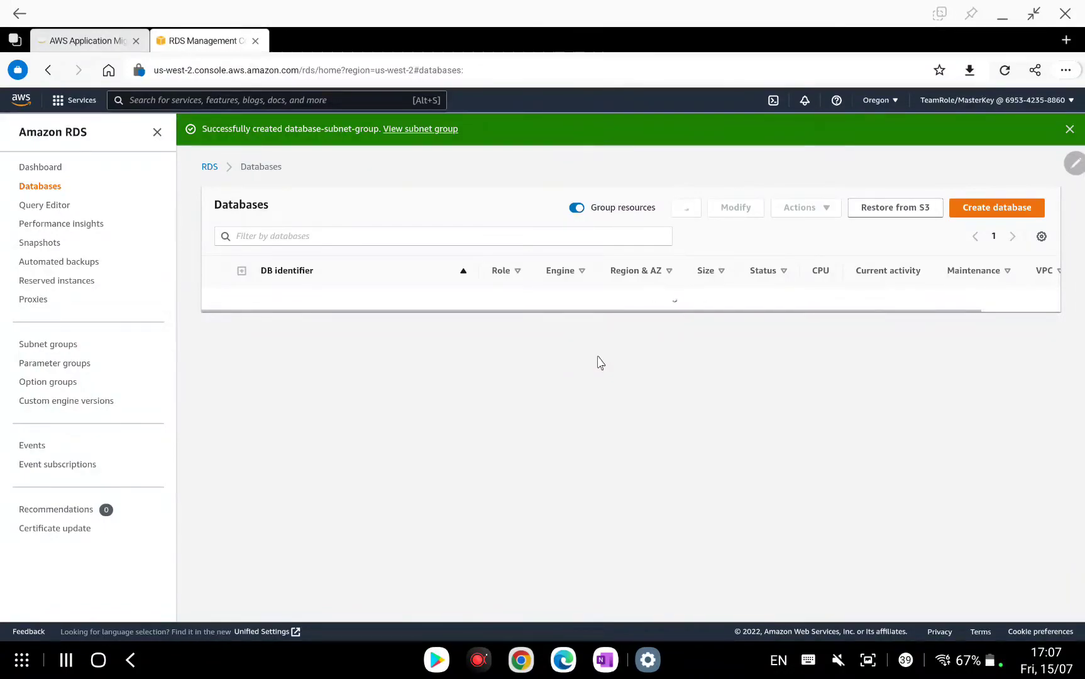
{"action": "left_click", "coordinate": [1071, 128]}
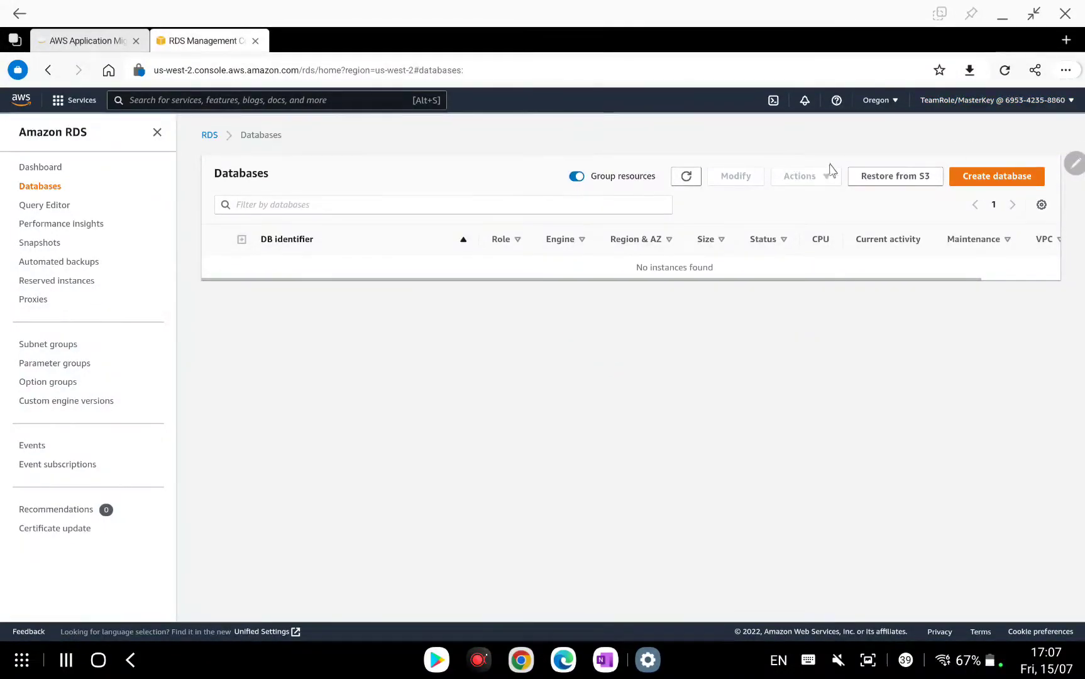
{"action": "left_click", "coordinate": [981, 176]}
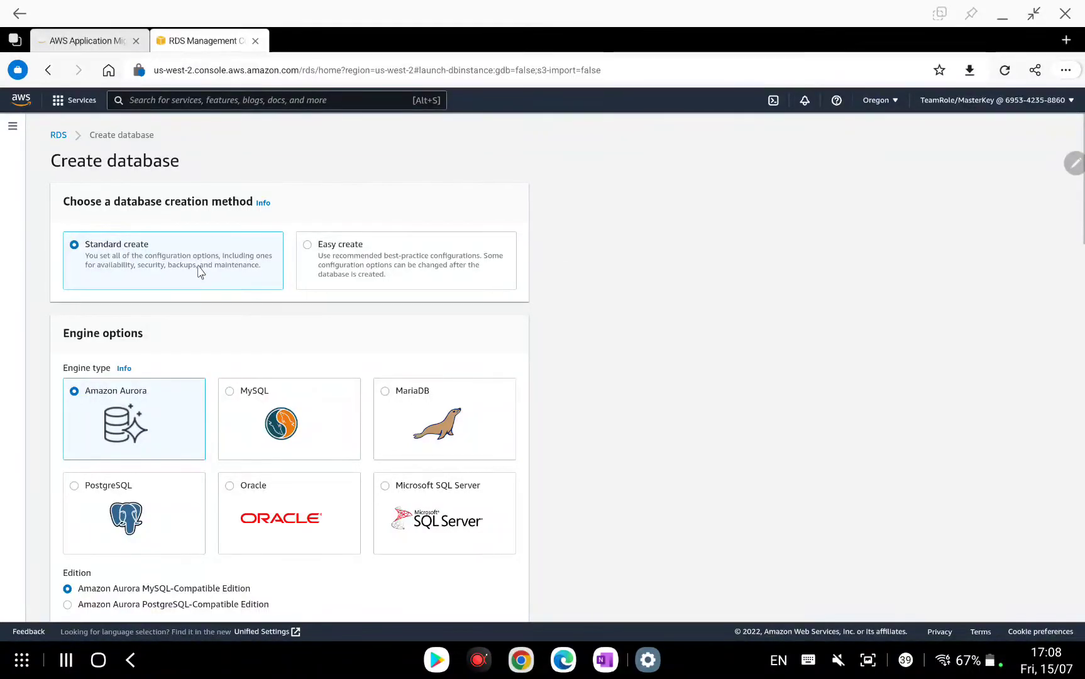
Choose the MySQL engine with version MySQL 5.7.33.
{"action": "left_click", "coordinate": [230, 391]}
{"action": "scroll", "coordinate": [596, 381], "scroll_direction": "down", "scroll_amount": 3}
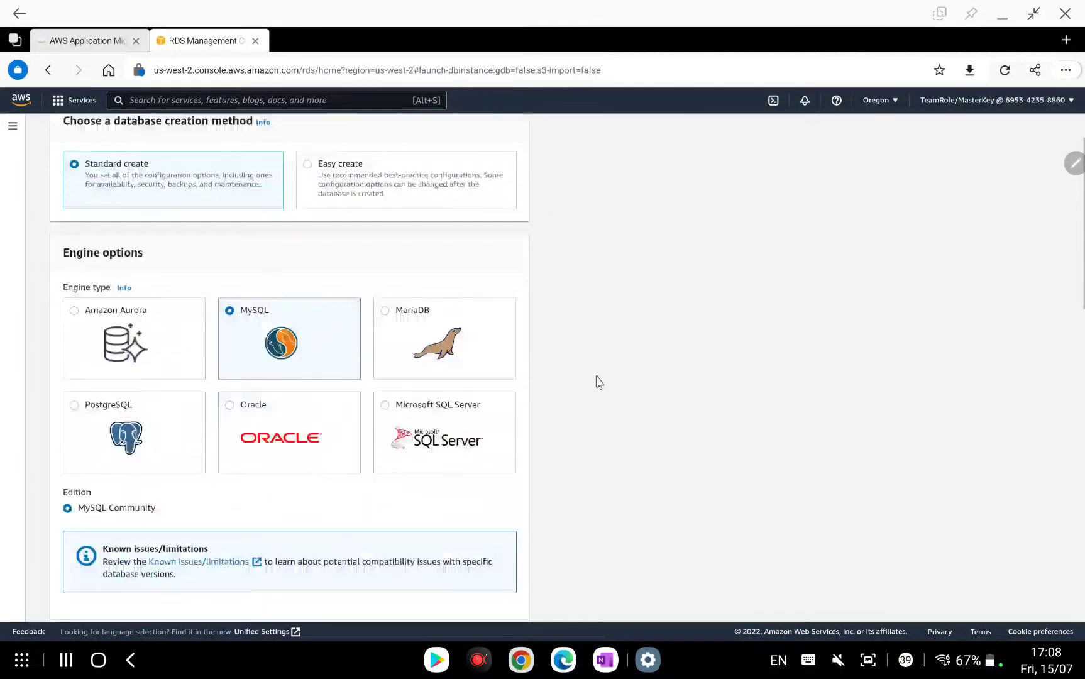
{"action": "scroll", "coordinate": [598, 381], "scroll_direction": "down", "scroll_amount": 1}
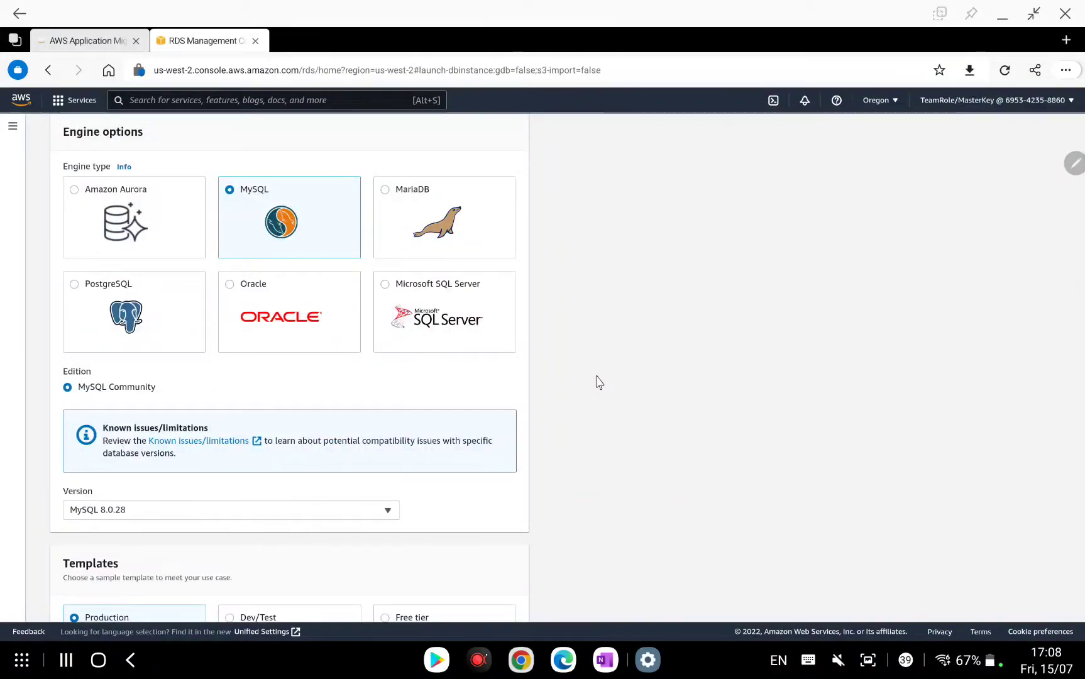
{"action": "left_click", "coordinate": [308, 511]}
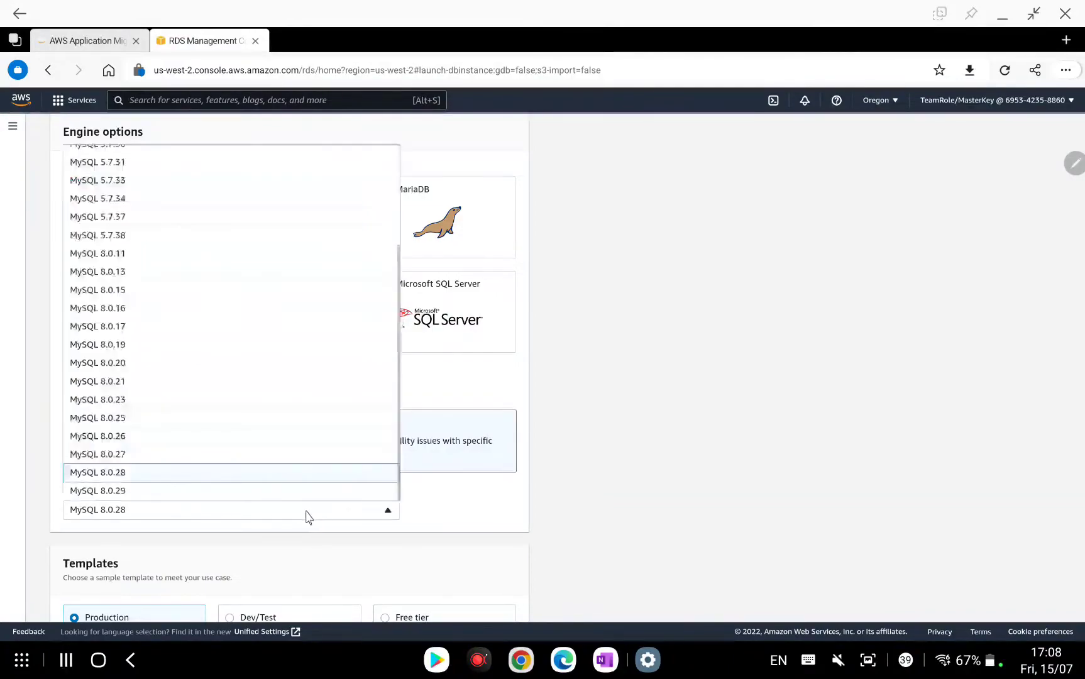
{"action": "scroll", "coordinate": [284, 428], "scroll_direction": "up", "scroll_amount": 1}
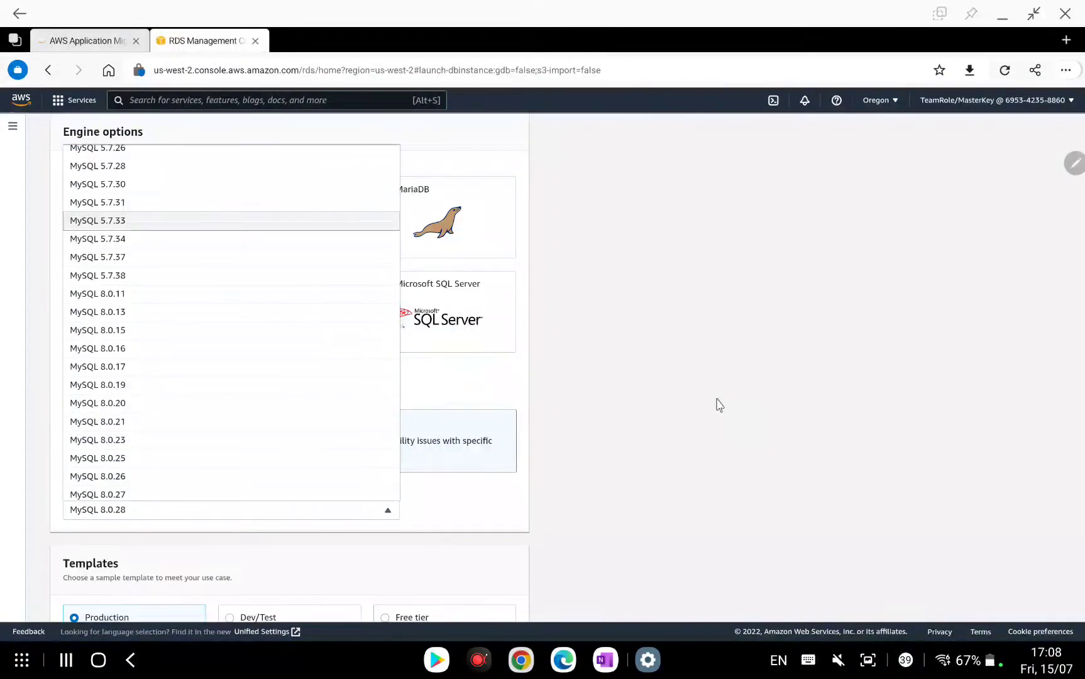
{"action": "left_click", "coordinate": [200, 220]}
Select the Free tier template and move down to the master password in Settings.
{"action": "scroll", "coordinate": [502, 416], "scroll_direction": "down", "scroll_amount": 4}
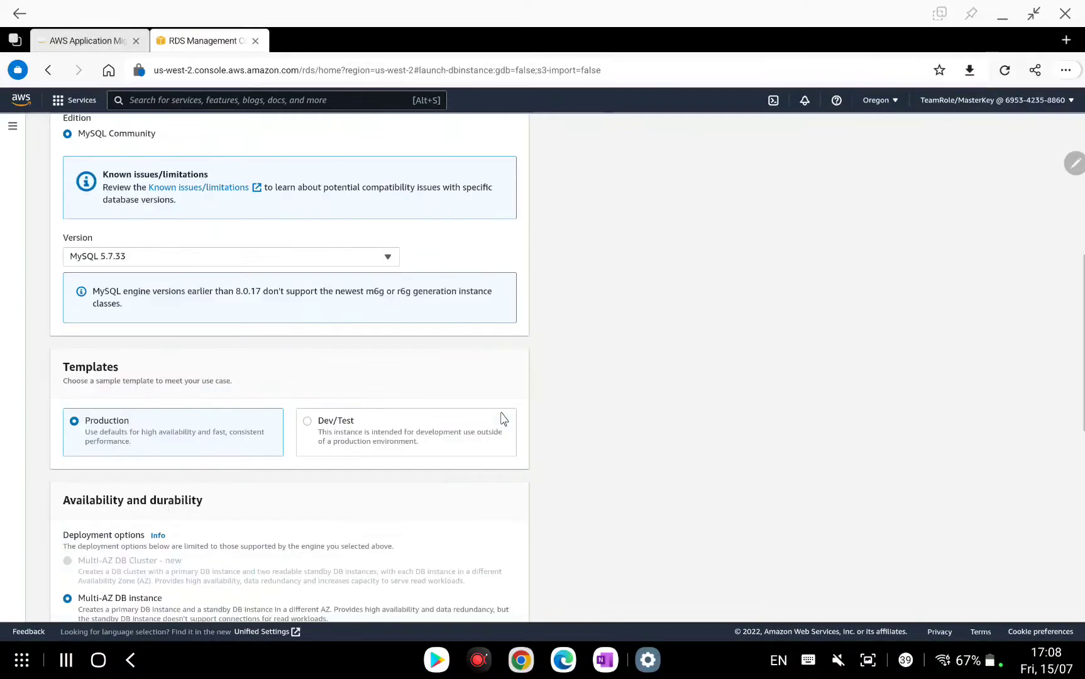
{"action": "scroll", "coordinate": [502, 418], "scroll_direction": "down", "scroll_amount": 1}
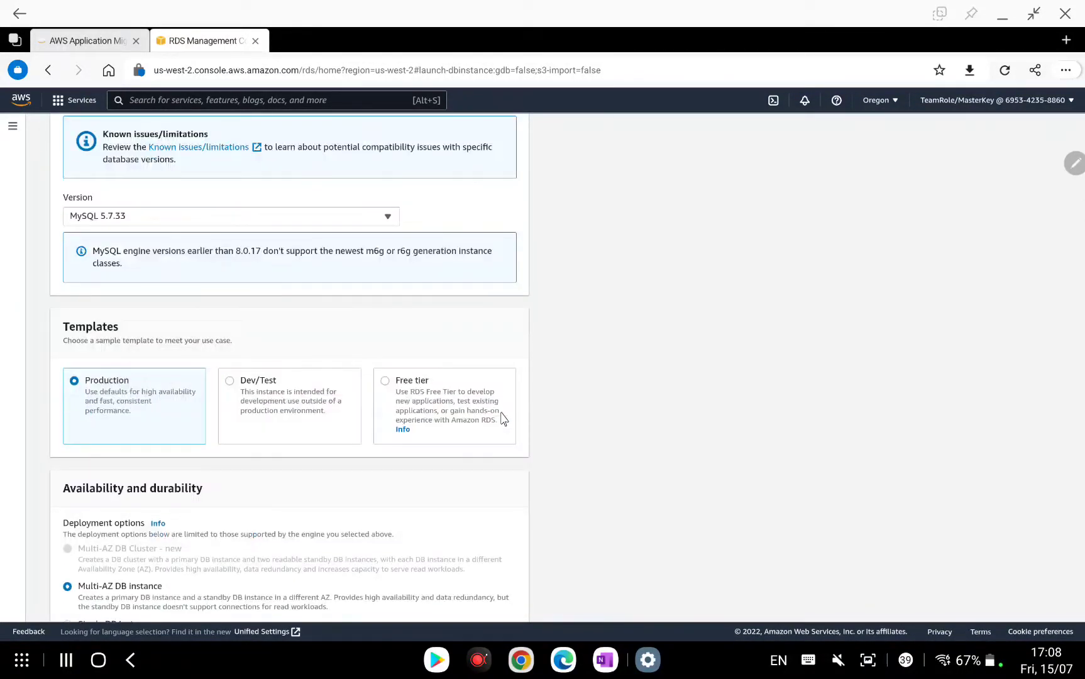
{"action": "left_click", "coordinate": [384, 381]}
{"action": "scroll", "coordinate": [610, 385], "scroll_direction": "down", "scroll_amount": 2}
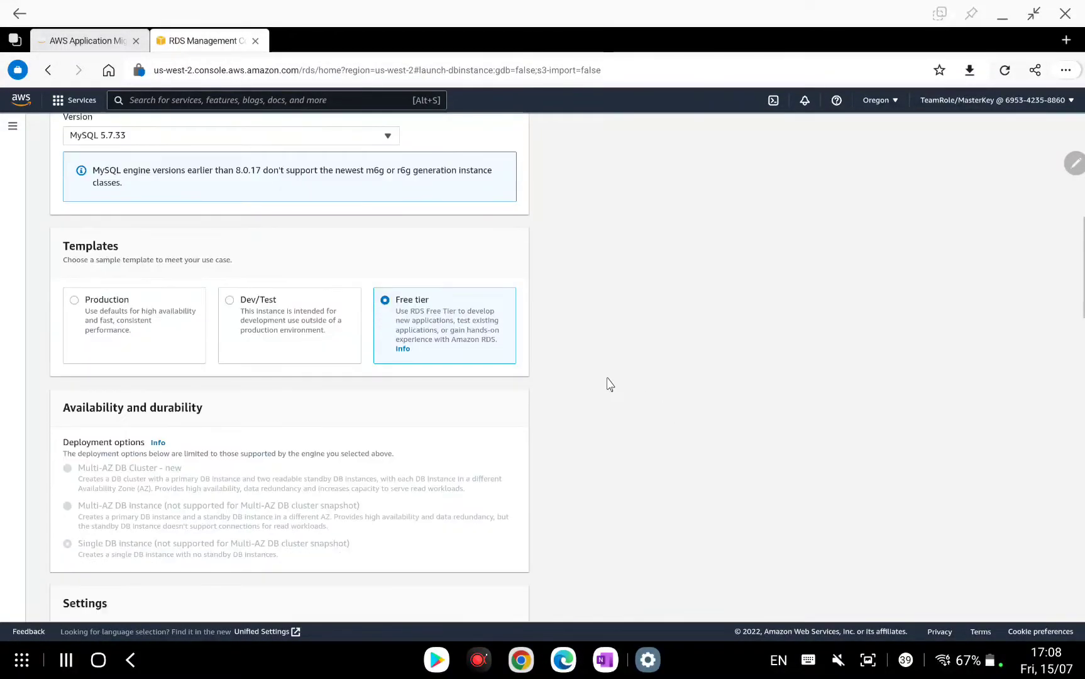
{"action": "scroll", "coordinate": [610, 385], "scroll_direction": "down", "scroll_amount": 5}
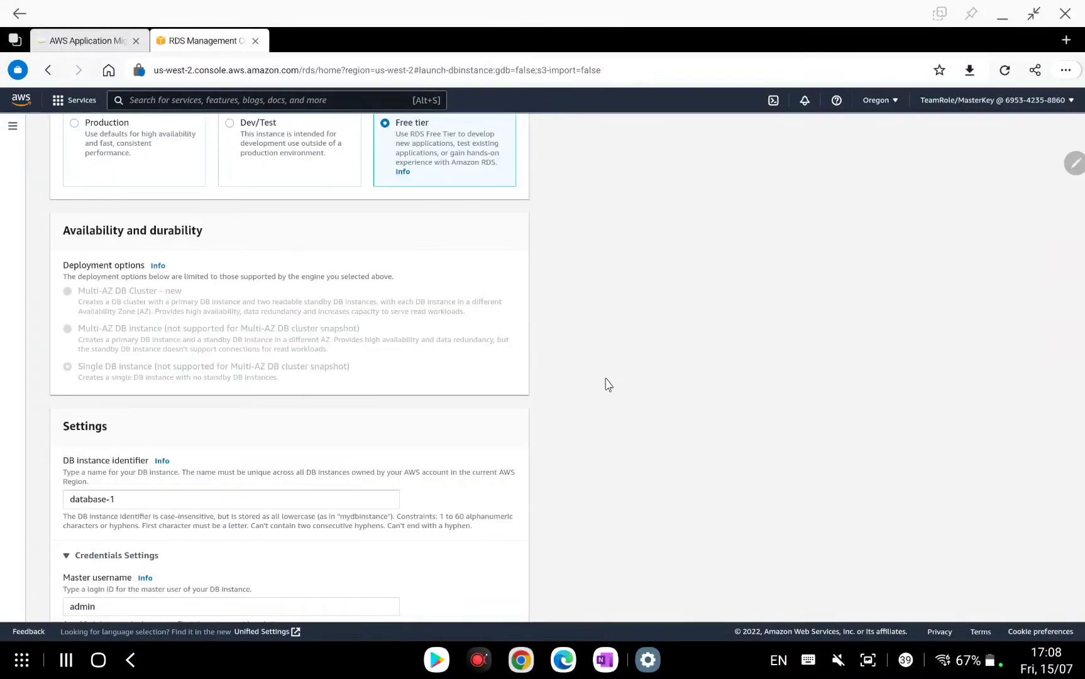
{"action": "scroll", "coordinate": [609, 384], "scroll_direction": "down", "scroll_amount": 2}
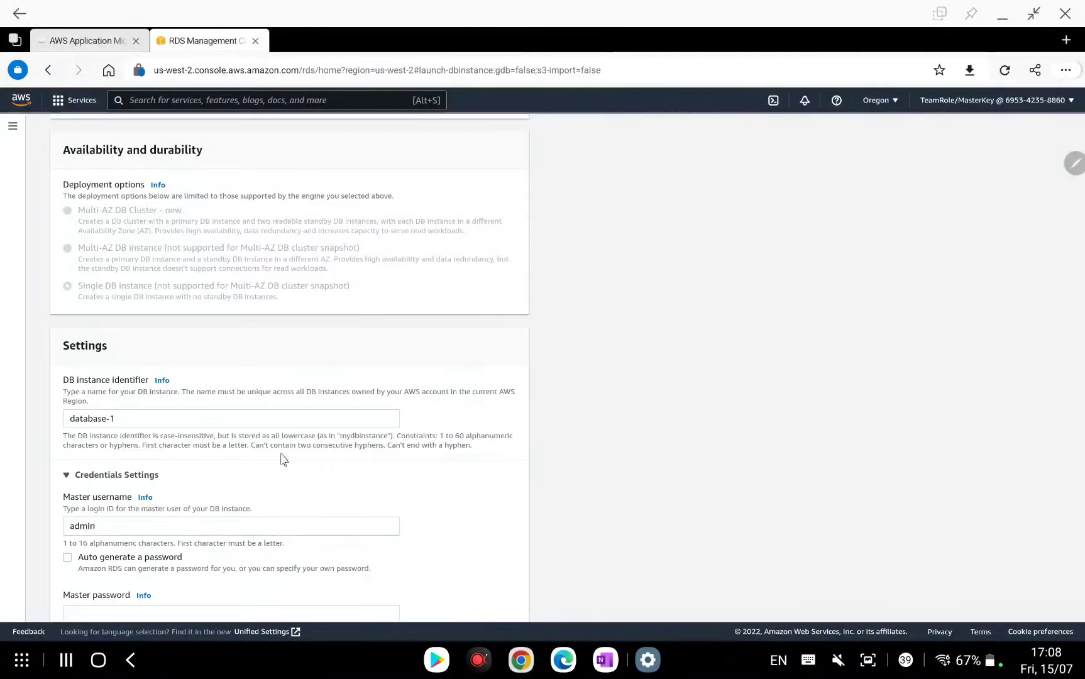
{"action": "scroll", "coordinate": [259, 417], "scroll_direction": "down", "scroll_amount": 1}
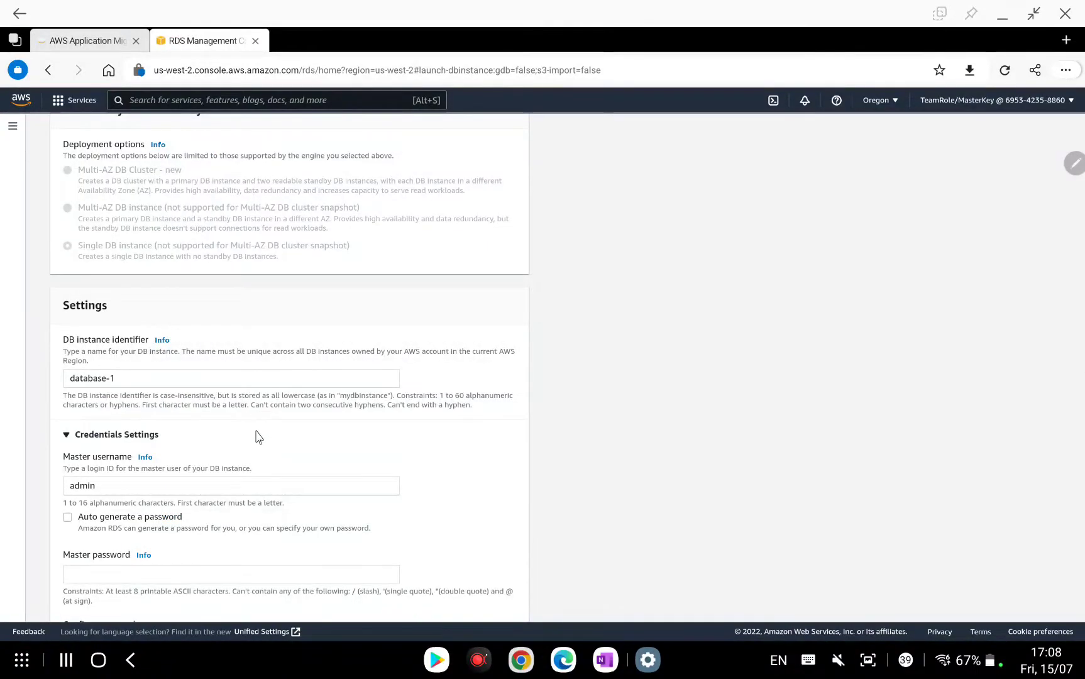
{"action": "scroll", "coordinate": [259, 437], "scroll_direction": "down", "scroll_amount": 2}
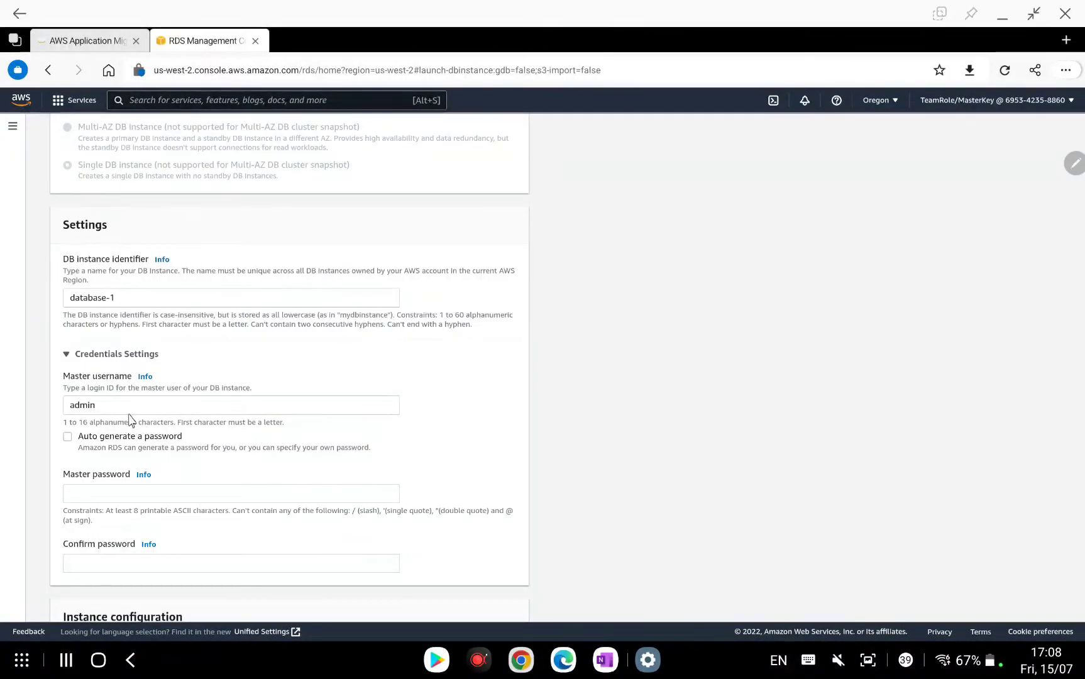
{"action": "left_click", "coordinate": [140, 494]}
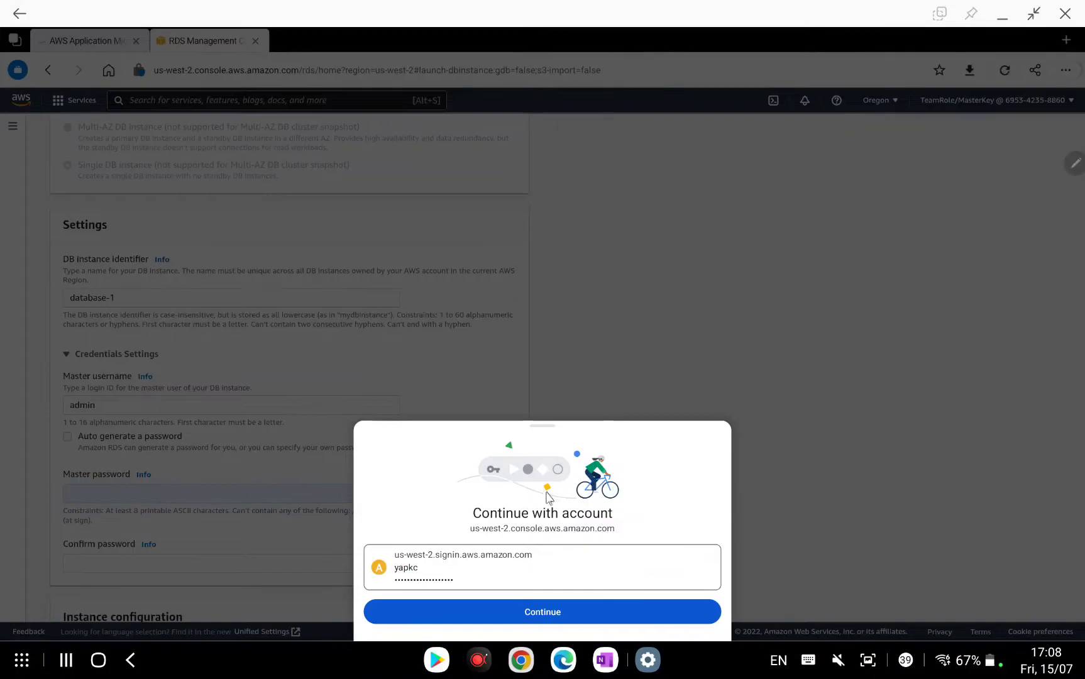
Enter a master password, reveal it to check it, and type a password confirmation.
{"action": "left_click", "coordinate": [878, 506]}
{"action": "left_click", "coordinate": [282, 498]}
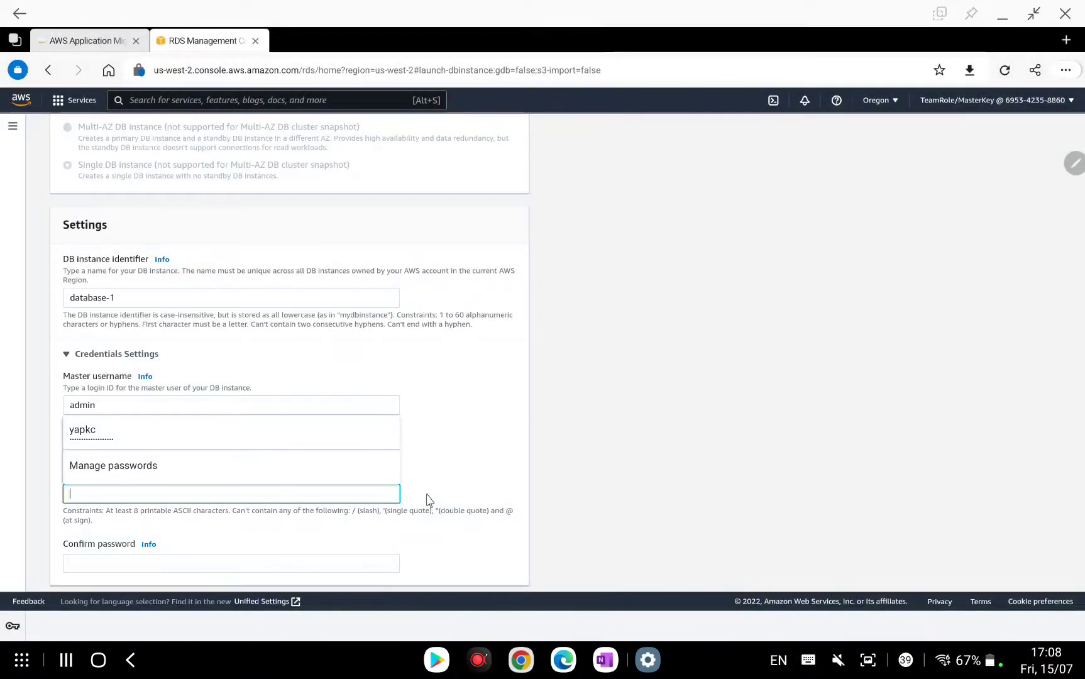
{"action": "type", "text": "Password"}
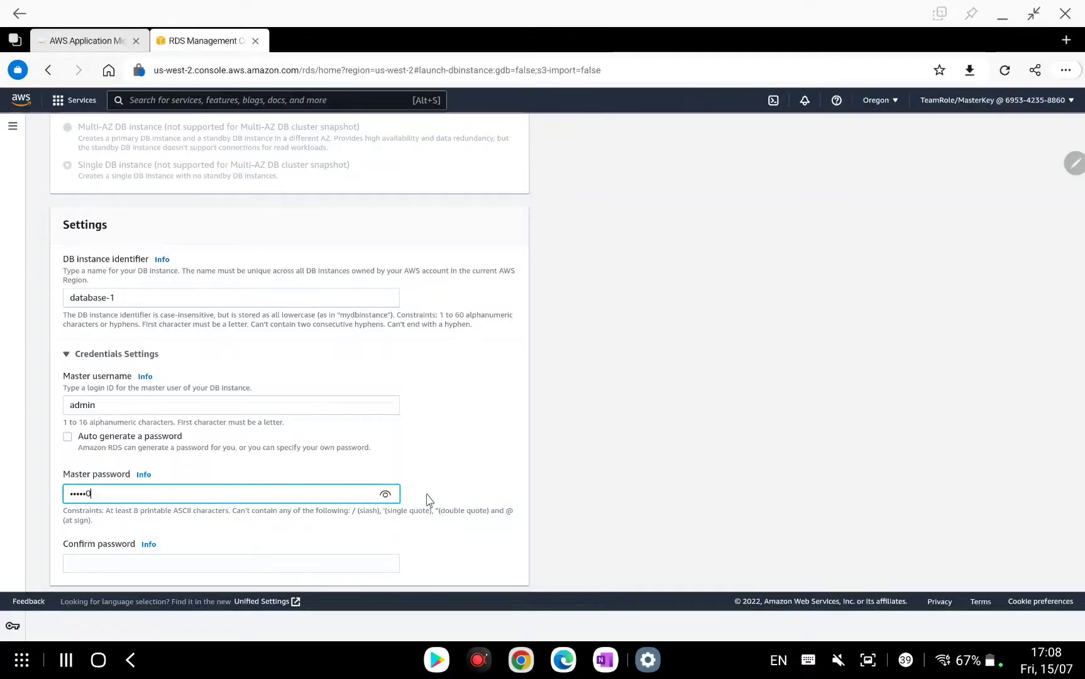
{"action": "left_click", "coordinate": [389, 499]}
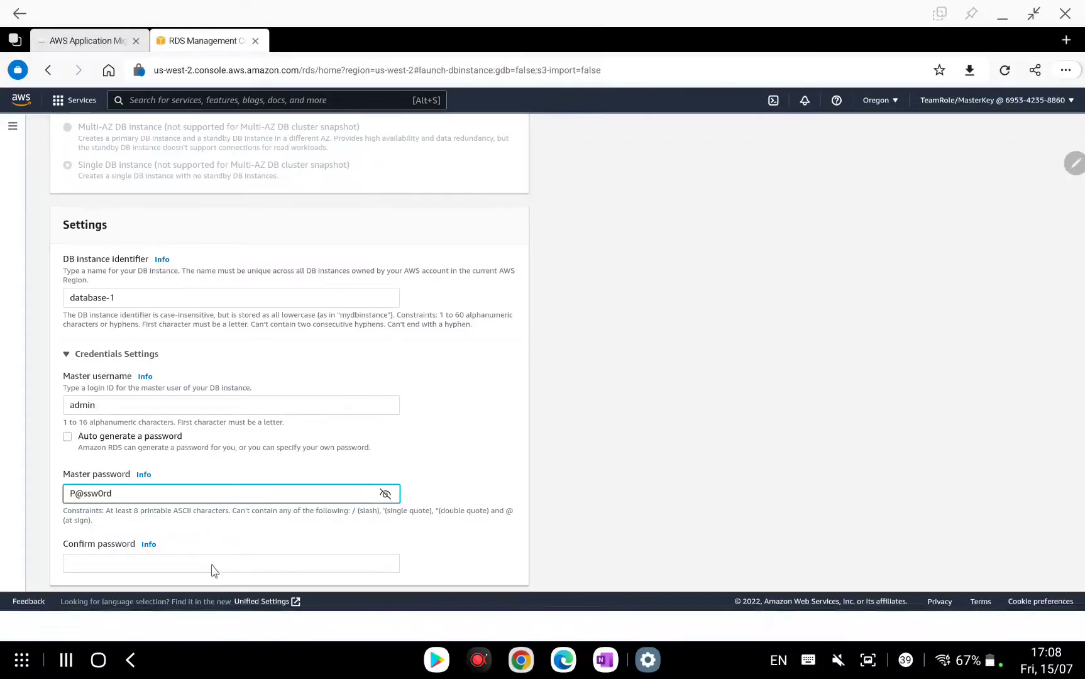
{"action": "left_click", "coordinate": [213, 570]}
{"action": "type", "text": "P"}
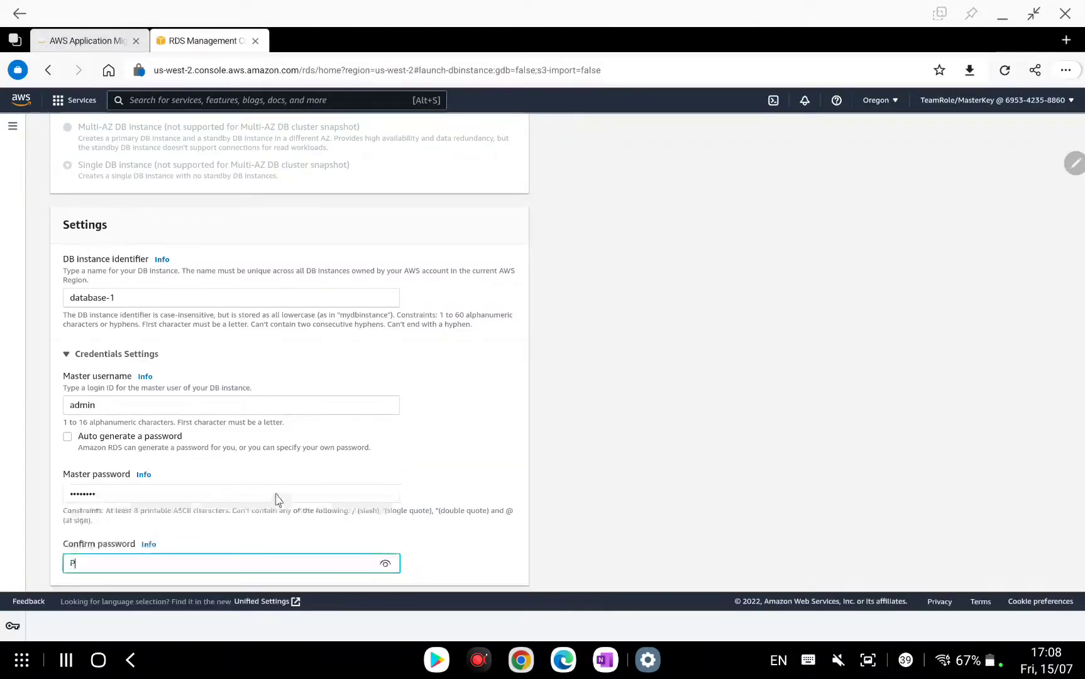
{"action": "type", "text": "@ssw0rd"}
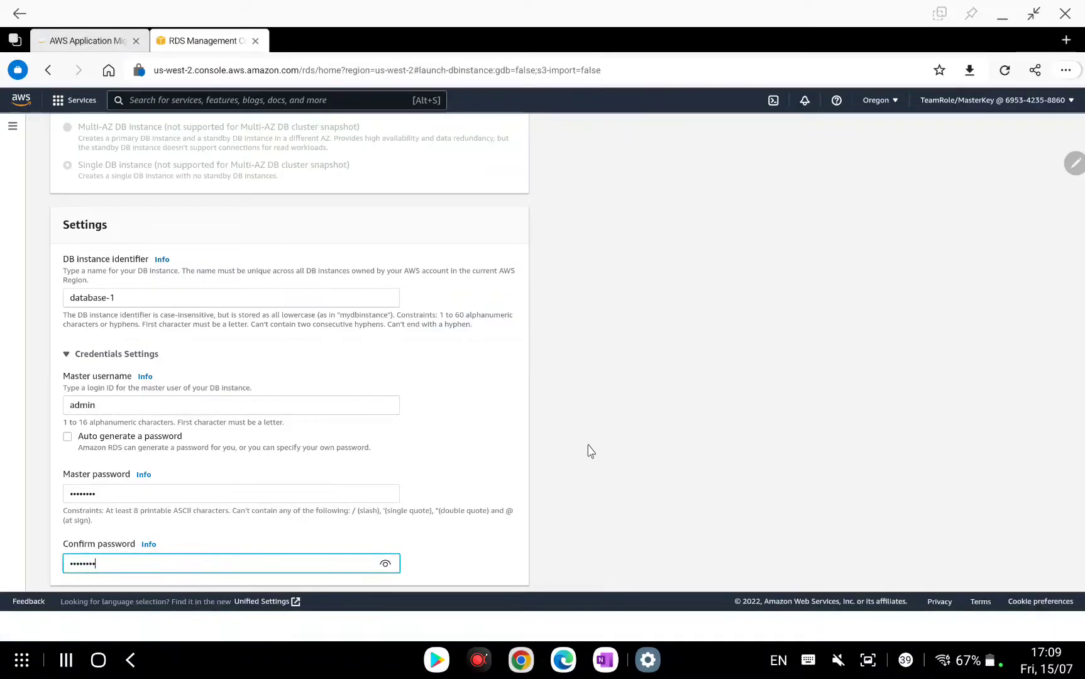
{"action": "scroll", "coordinate": [591, 452], "scroll_direction": "down", "scroll_amount": 1}
{"action": "left_click", "coordinate": [590, 451]}
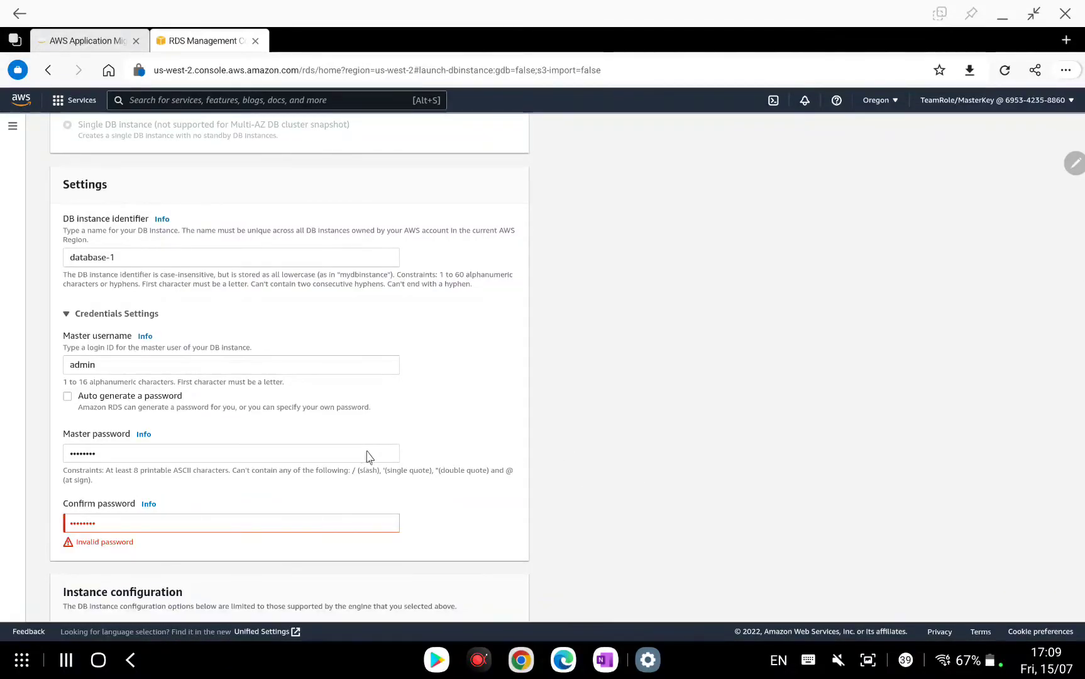
Retype the password confirmation, then replace the master password and confirmation with a new value.
{"action": "left_click", "coordinate": [270, 528]}
{"action": "key", "text": "BackSpace"}
{"action": "key", "text": "BackSpace"}
{"action": "key", "text": "BackSpace"}
{"action": "key", "text": "BackSpace"}
{"action": "key", "text": "BackSpace"}
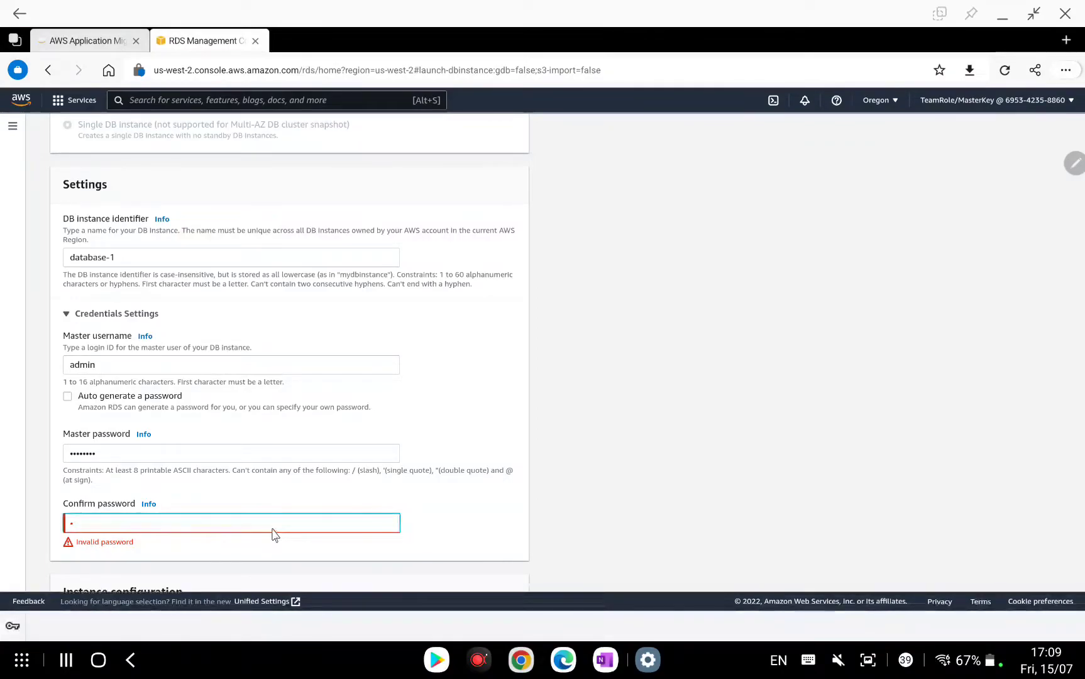
{"action": "type", "text": "p@ssw0rd"}
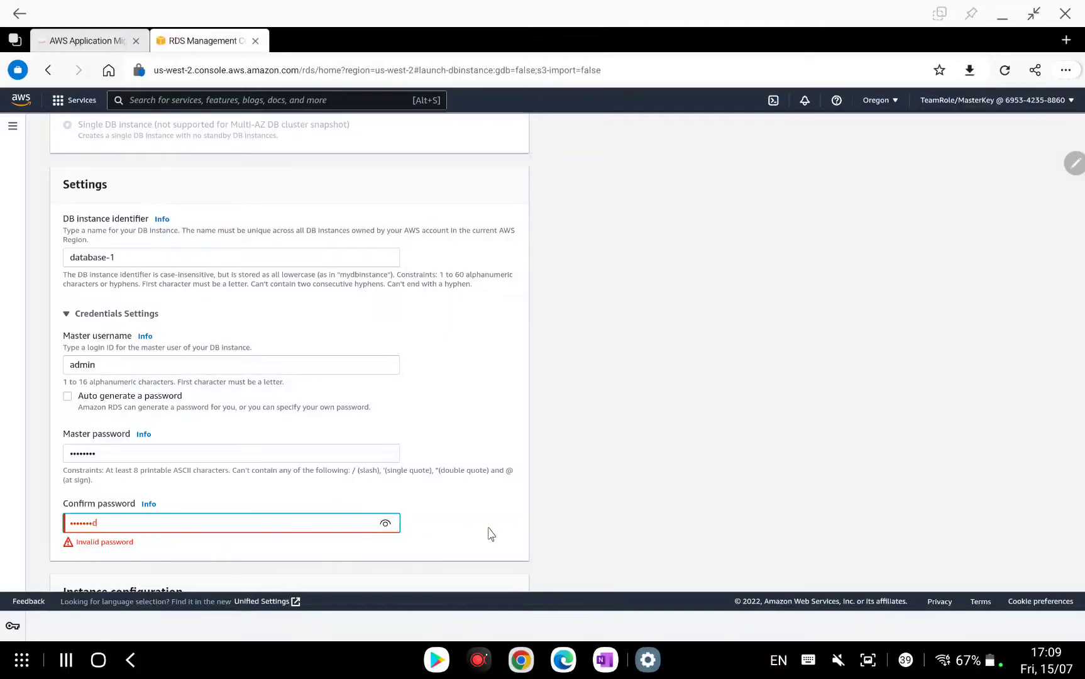
{"action": "left_click", "coordinate": [414, 525]}
{"action": "left_click", "coordinate": [387, 453]}
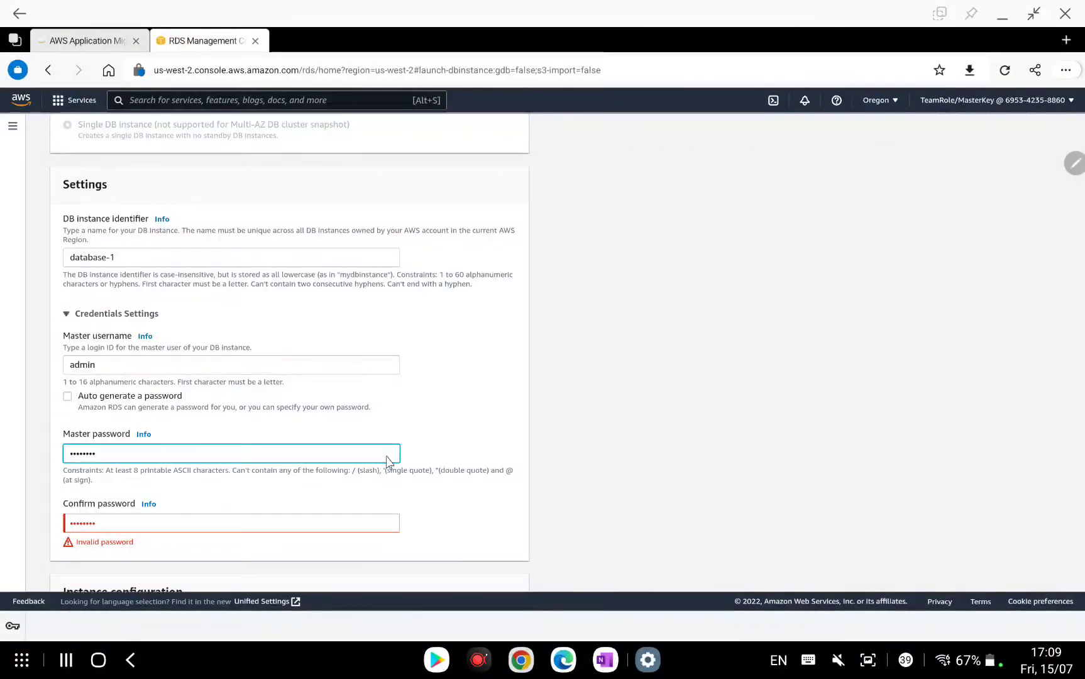
{"action": "left_click", "coordinate": [388, 528]}
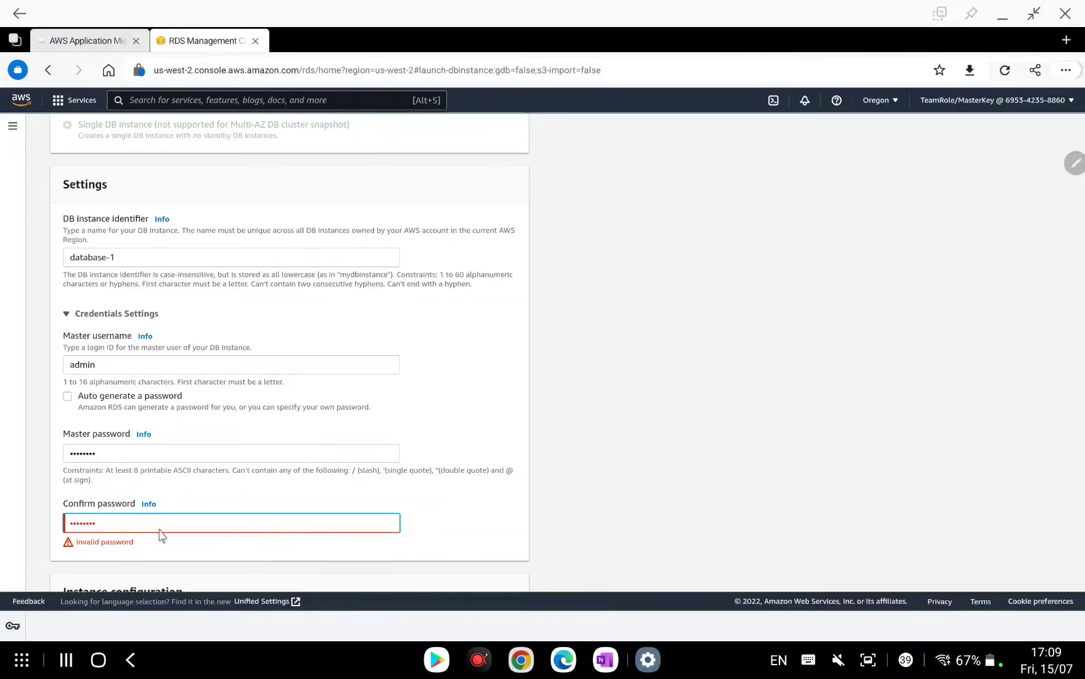
{"action": "key", "text": "shift+Tab"}
{"action": "key", "text": "shift+Tab"}
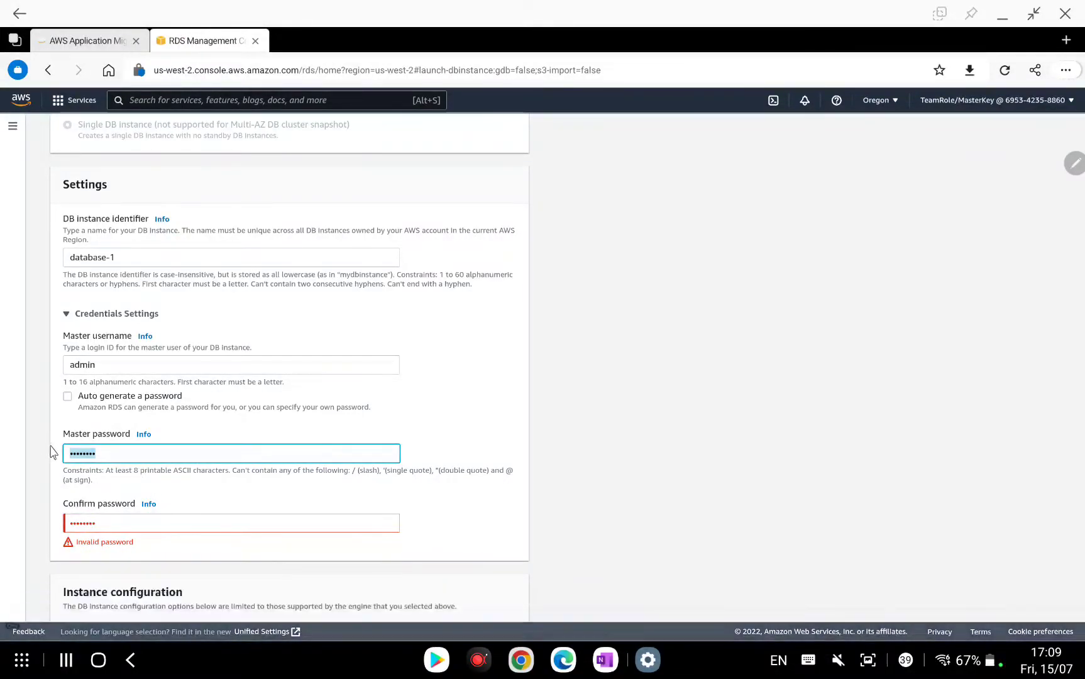
{"action": "type", "text": "•••••••d"}
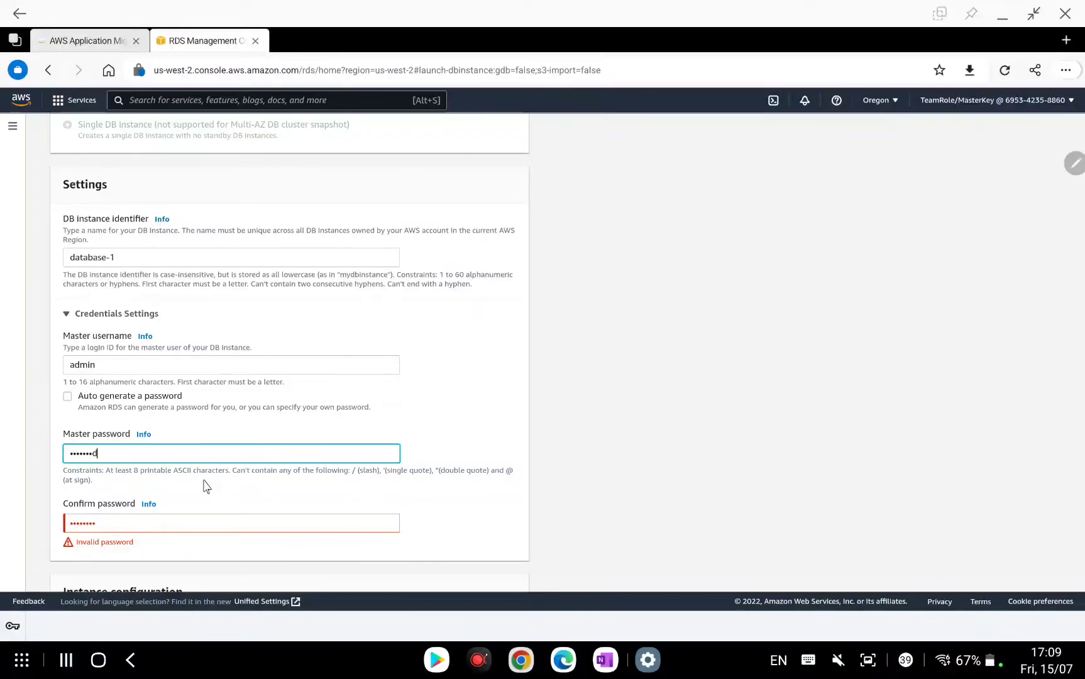
{"action": "type", "text": "••3"}
{"action": "left_click", "coordinate": [115, 528]}
{"action": "key", "text": "BackSpace"}
{"action": "key", "text": "BackSpace"}
{"action": "key", "text": "BackSpace"}
{"action": "key", "text": "BackSpace"}
{"action": "key", "text": "BackSpace"}
{"action": "key", "text": "BackSpace"}
{"action": "key", "text": "BackSpace"}
{"action": "key", "text": "BackSpace"}
{"action": "type", "text": "Password123"}
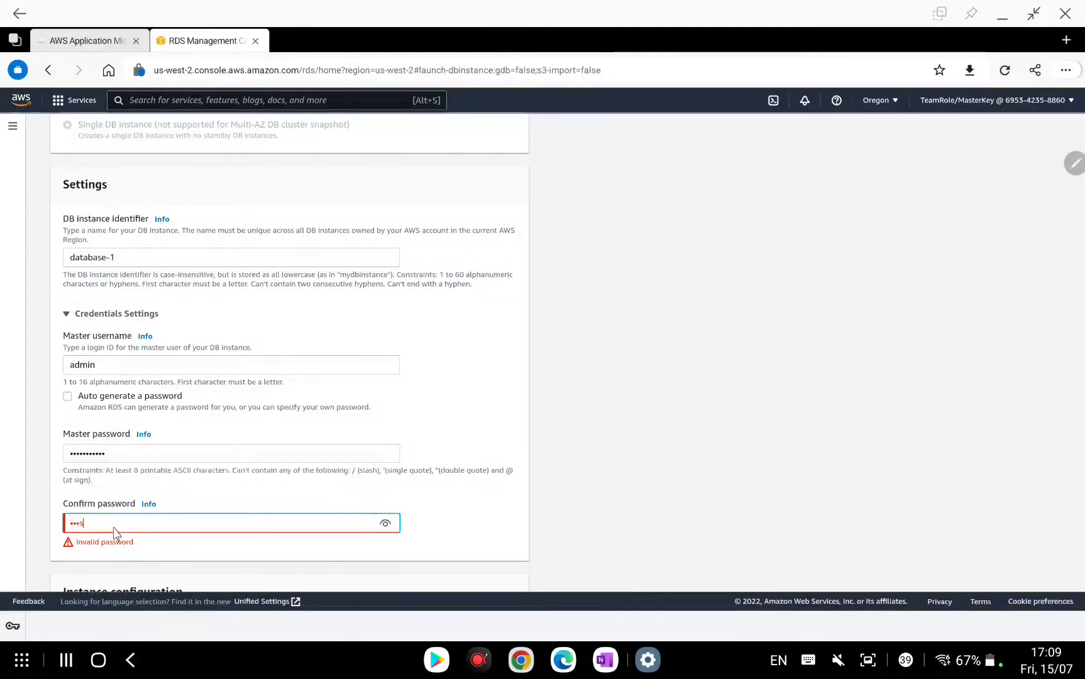
{"action": "left_click", "coordinate": [474, 523]}
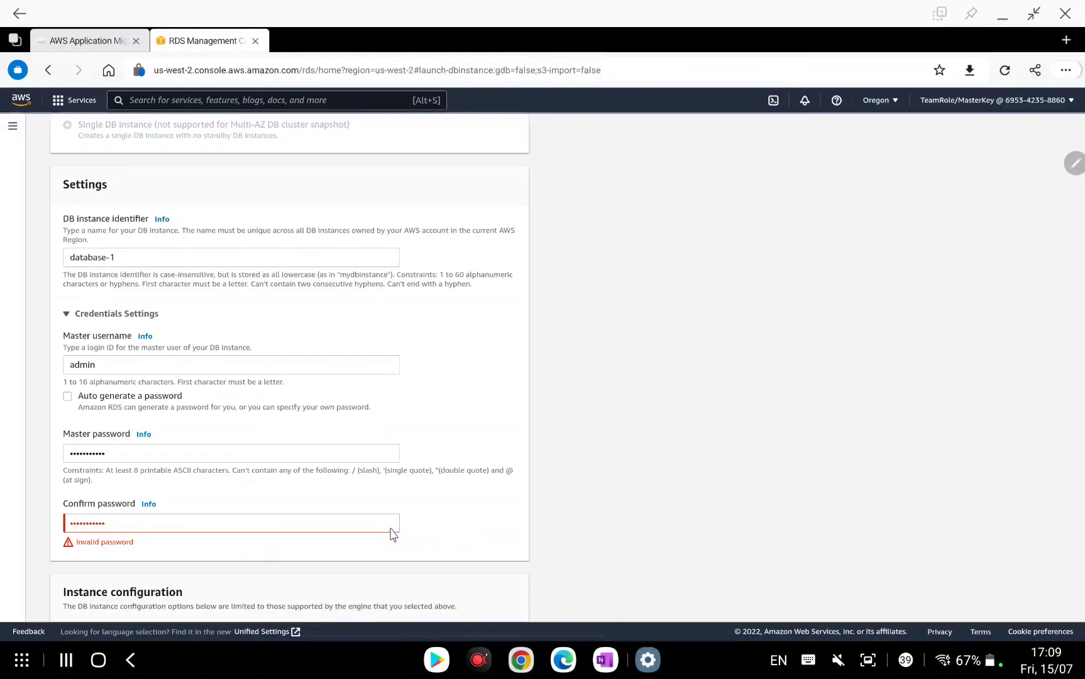
Re-enter matching master and confirmation passwords so the 'Invalid password' error clears.
{"action": "left_click", "coordinate": [290, 455]}
{"action": "double_click", "coordinate": [94, 456]}
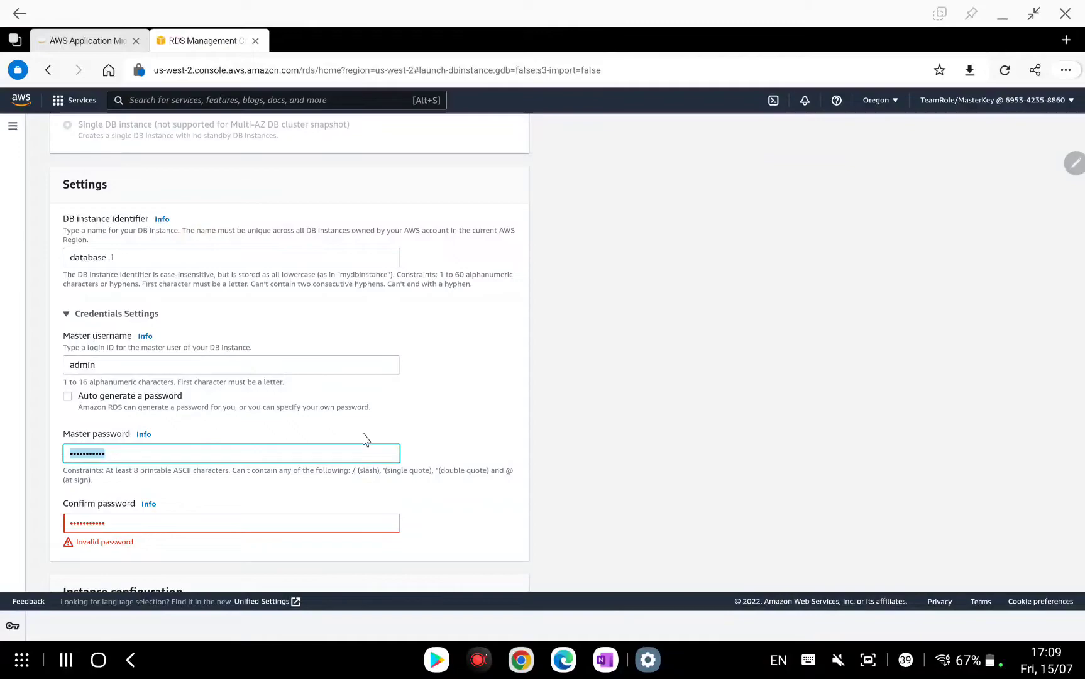
{"action": "key", "text": "BackSpace"}
{"action": "type", "text": "P•••••r"}
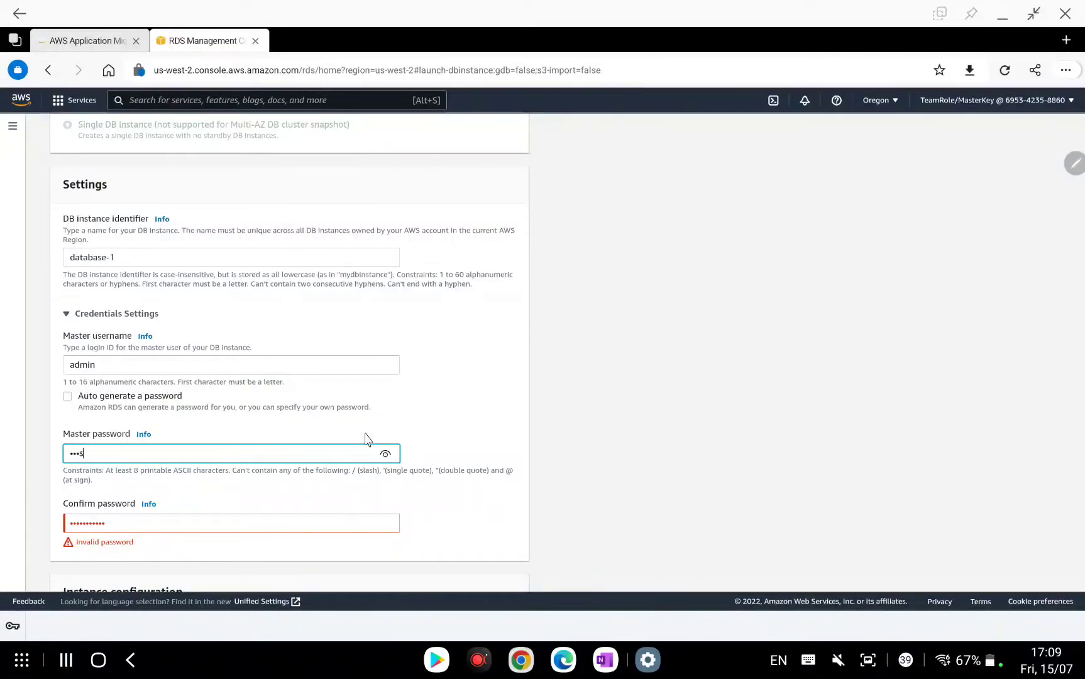
{"action": "type", "text": "d123"}
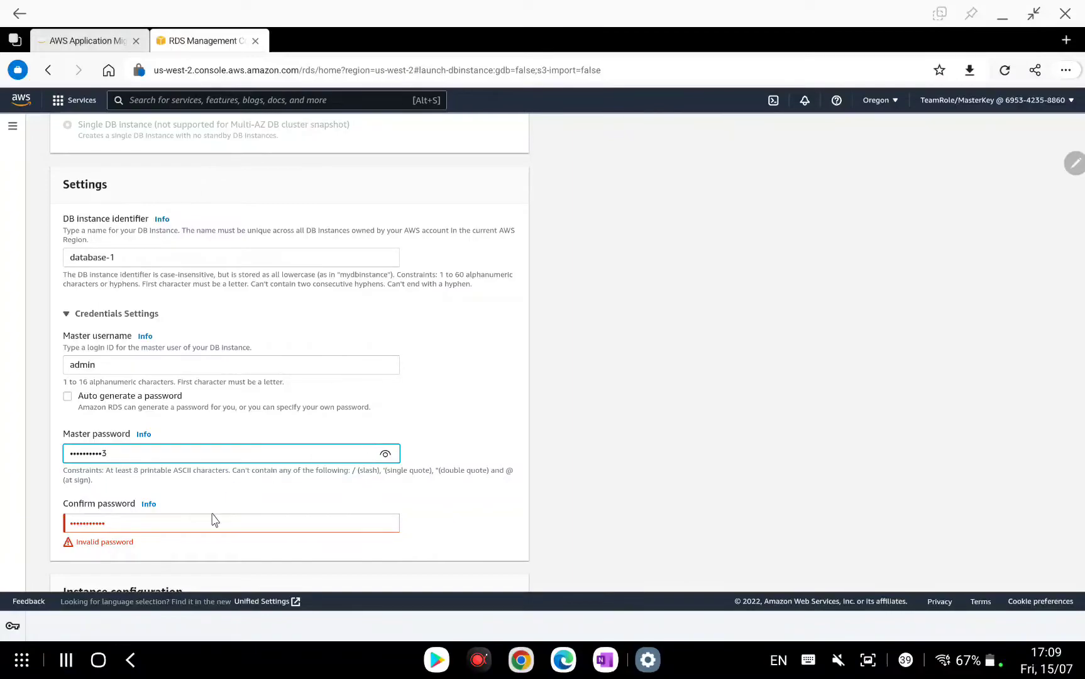
{"action": "left_click", "coordinate": [198, 528]}
{"action": "key", "text": "BackSpace"}
{"action": "key", "text": "BackSpace"}
{"action": "key", "text": "BackSpace"}
{"action": "key", "text": "BackSpace"}
{"action": "key", "text": "BackSpace"}
{"action": "key", "text": "BackSpace"}
{"action": "key", "text": "BackSpace"}
{"action": "key", "text": "BackSpace"}
{"action": "key", "text": "BackSpace"}
{"action": "key", "text": "BackSpace"}
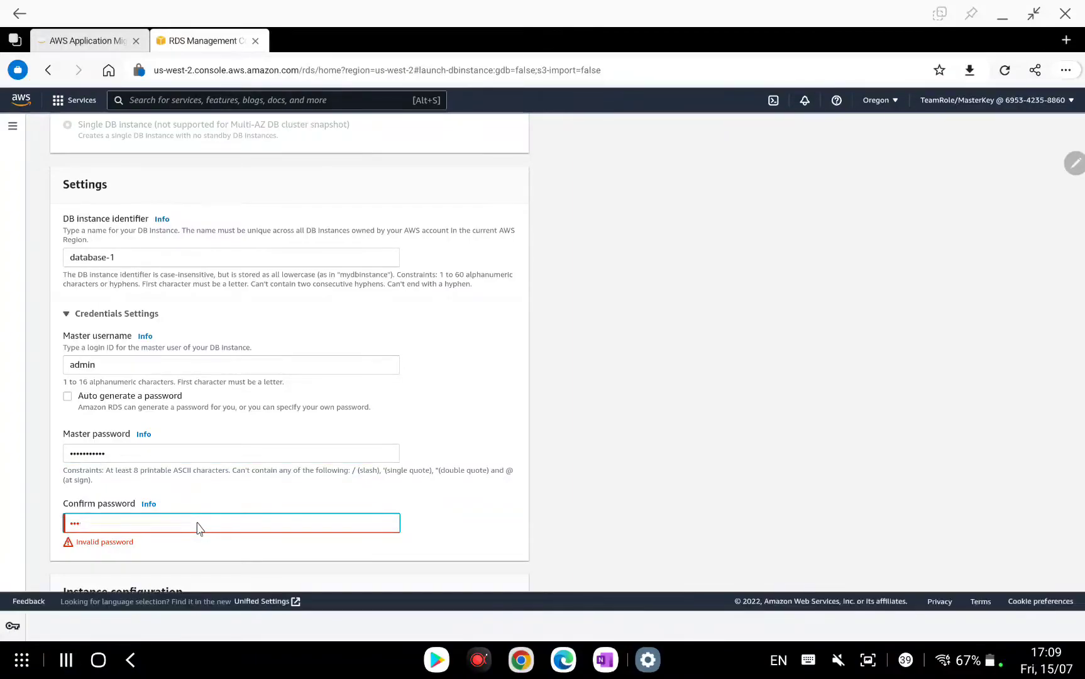
{"action": "type", "text": "Password123"}
{"action": "left_click", "coordinate": [435, 523]}
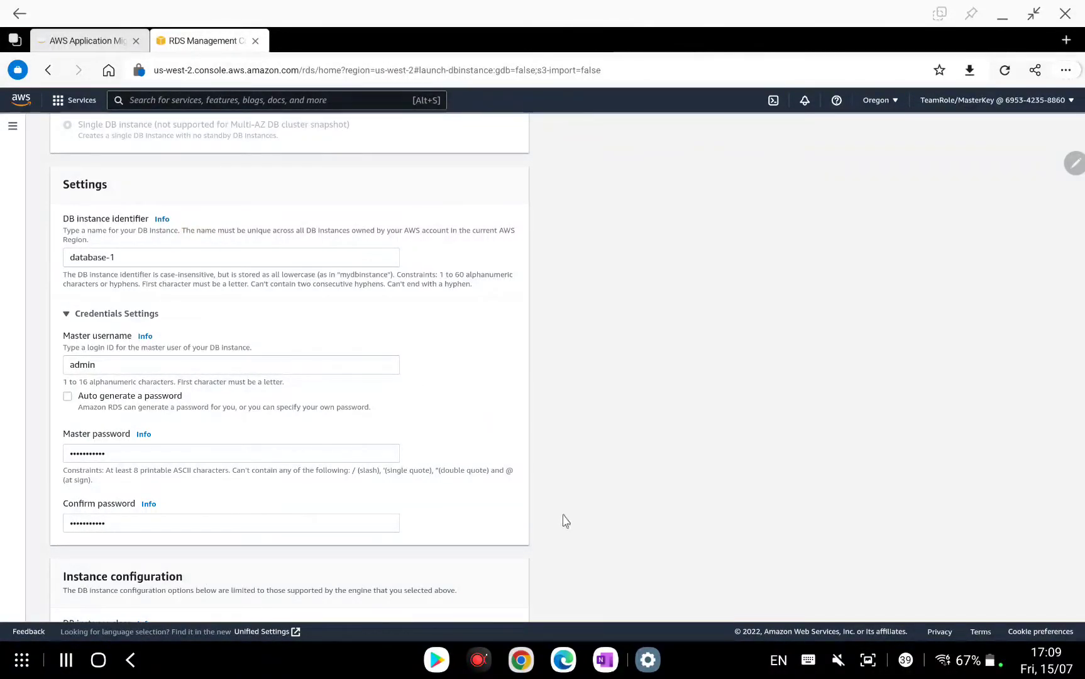
Type a OneNote text note with the database identifier, master username and password, then return to RDS.
{"action": "left_click", "coordinate": [604, 659]}
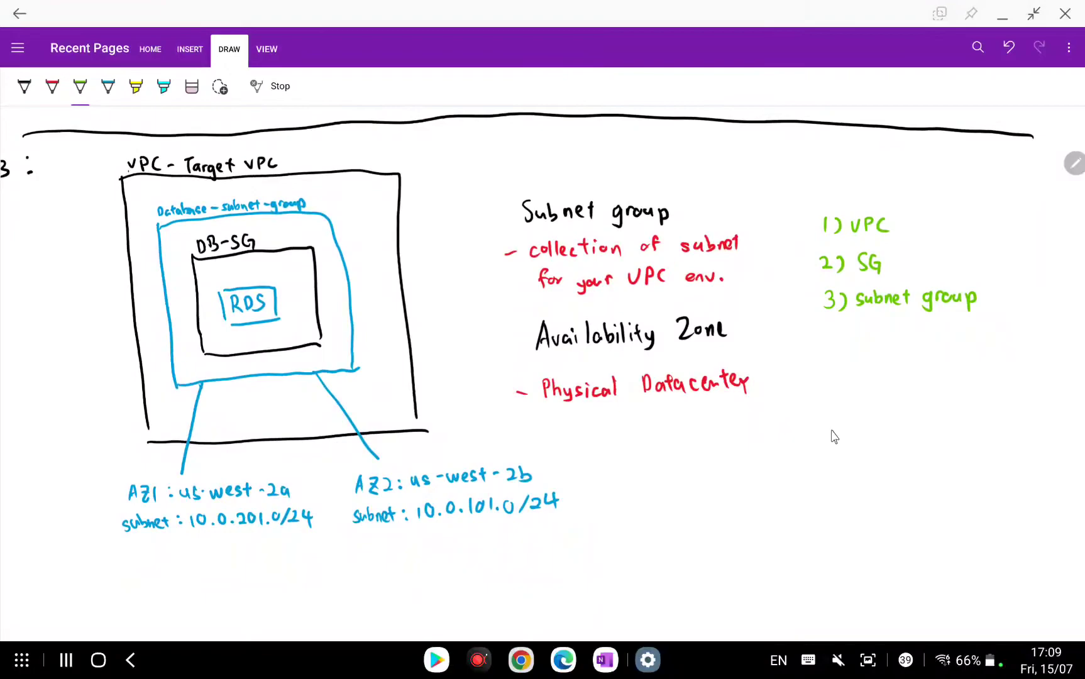
{"action": "left_click", "coordinate": [275, 93]}
{"action": "left_click", "coordinate": [694, 469]}
{"action": "type", "text": "P"}
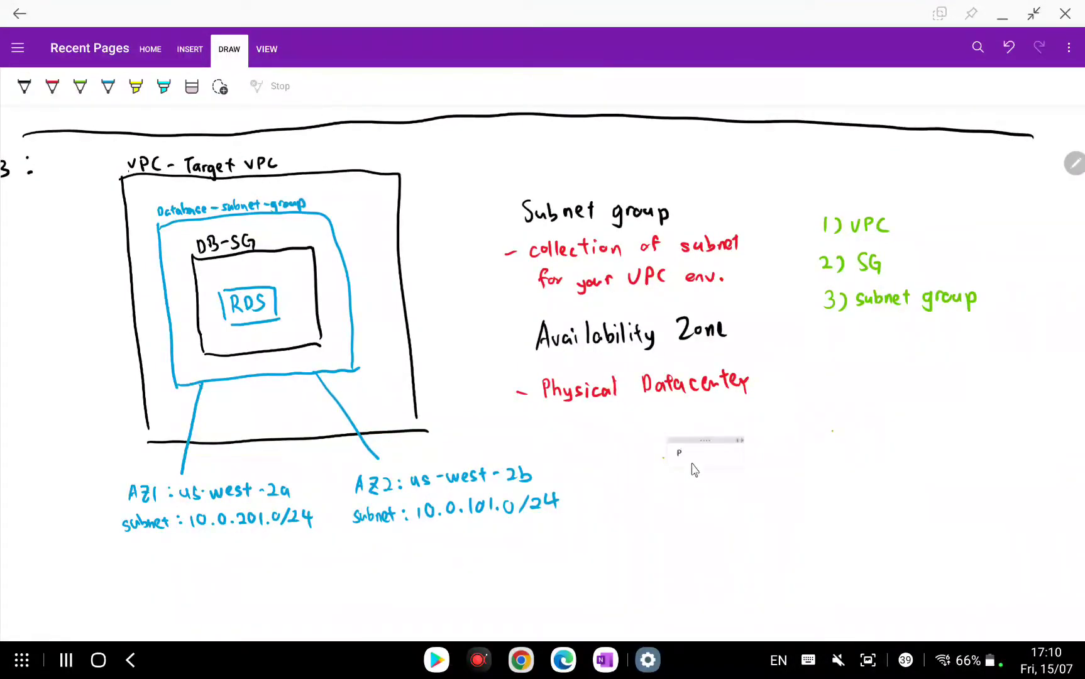
{"action": "type", "text": "assword123"}
{"action": "key", "text": "Return"}
{"action": "key", "text": "Return"}
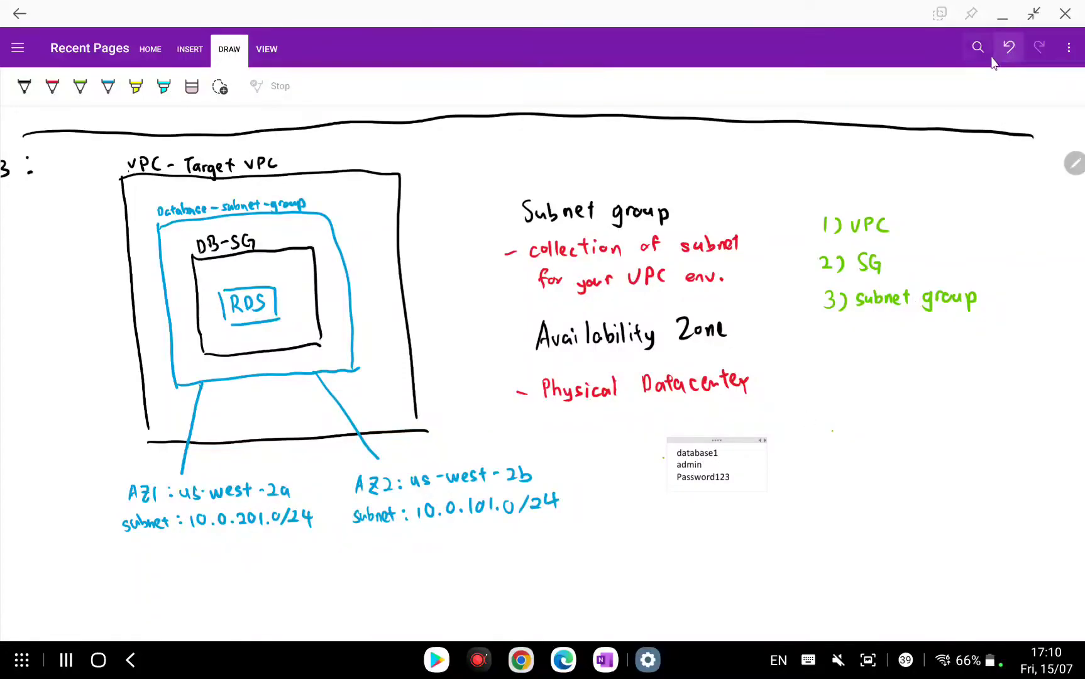
{"action": "left_click", "coordinate": [999, 21]}
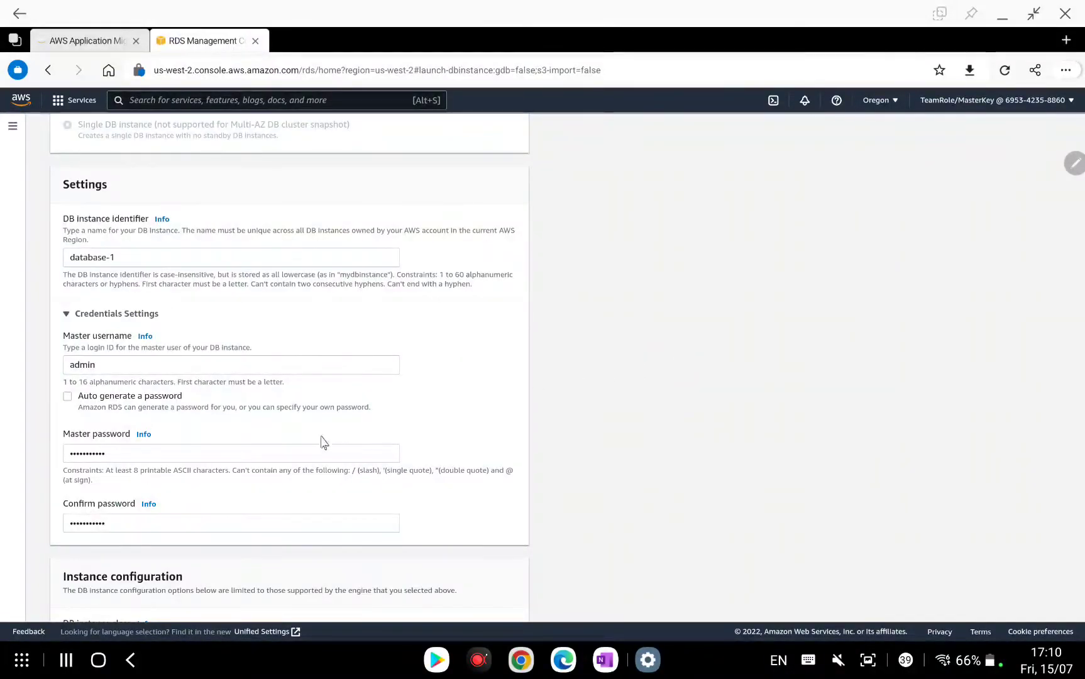
Replace the Master password field's contents with the new master password.
{"action": "left_click", "coordinate": [144, 455]}
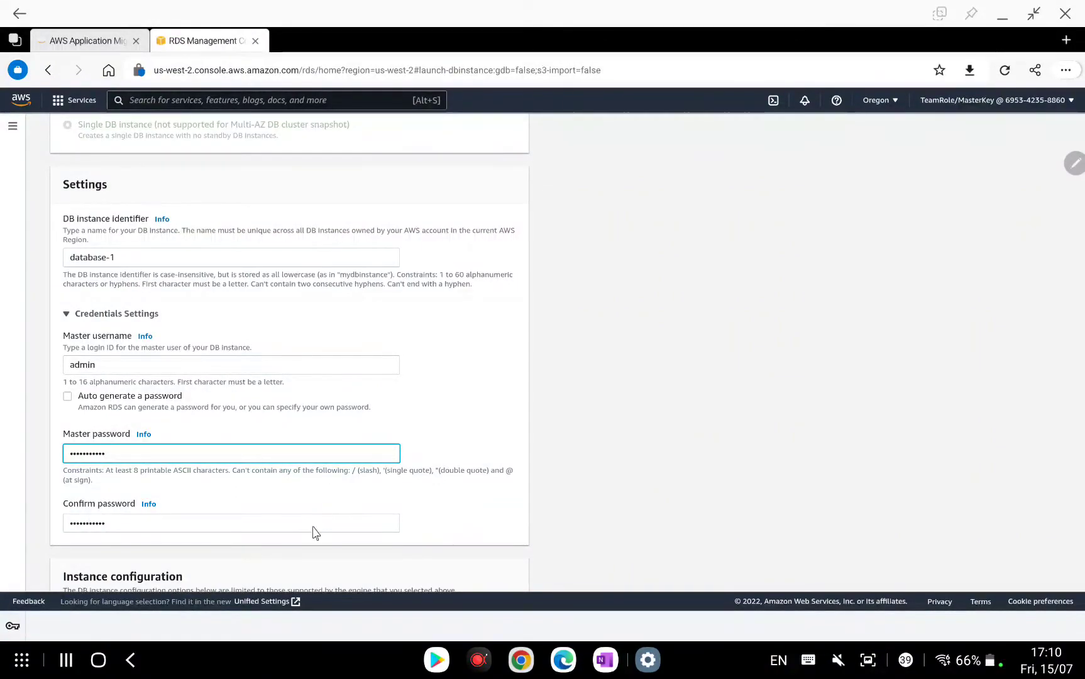
{"action": "left_click", "coordinate": [381, 530]}
{"action": "left_click", "coordinate": [566, 413]}
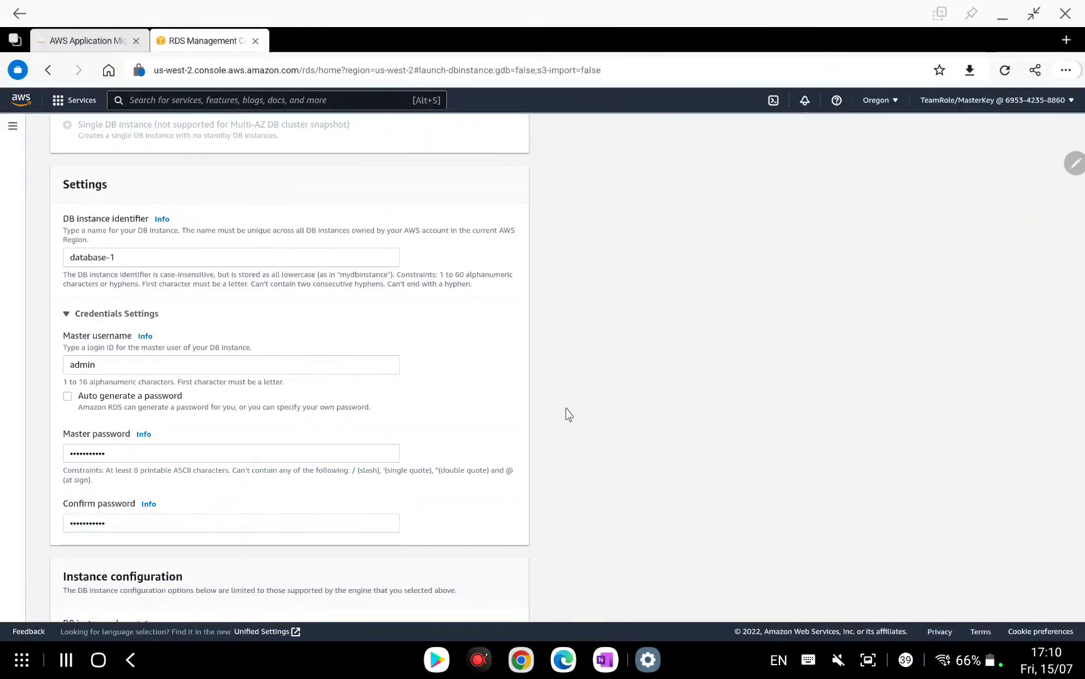
{"action": "scroll", "coordinate": [567, 413], "scroll_direction": "down", "scroll_amount": 2}
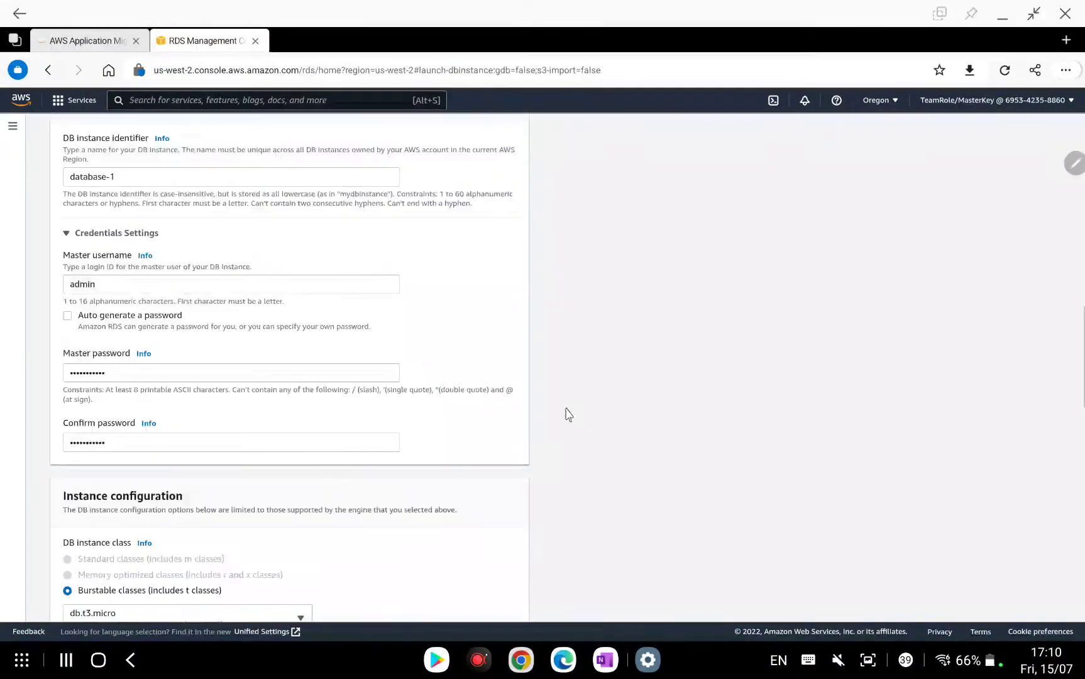
{"action": "left_click", "coordinate": [129, 377]}
{"action": "left_click_drag", "start_coordinate": [129, 377], "coordinate": [56, 382]}
{"action": "type", "text": "Password123"}
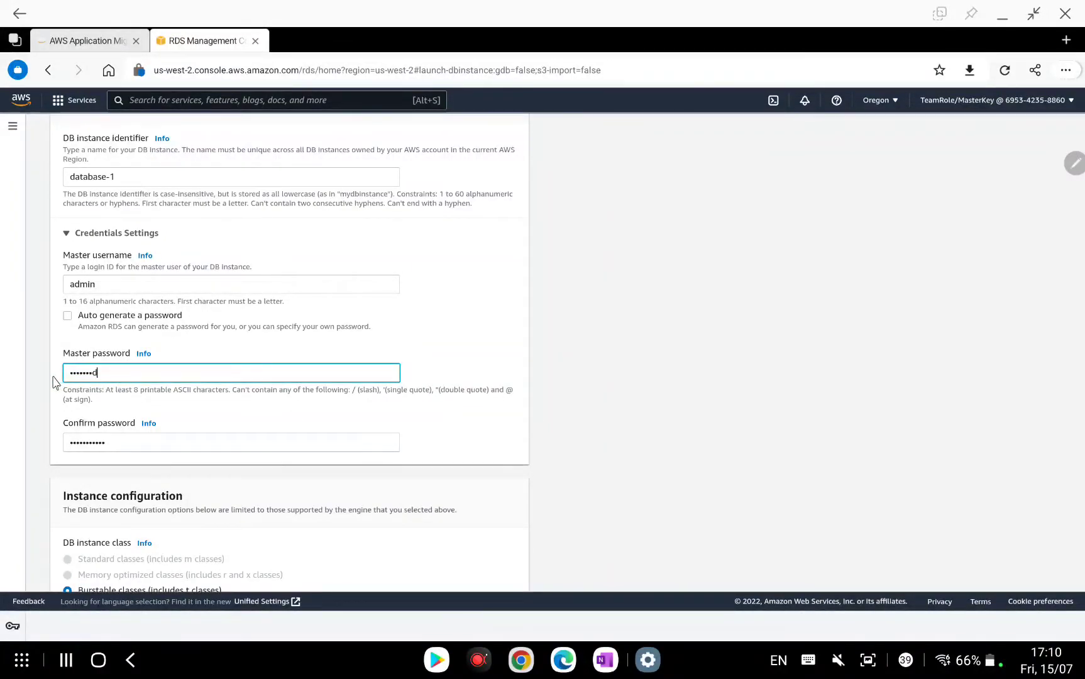
Clear and retype Confirm password to match, revealing it with the eye icon to verify.
{"action": "left_click", "coordinate": [131, 443]}
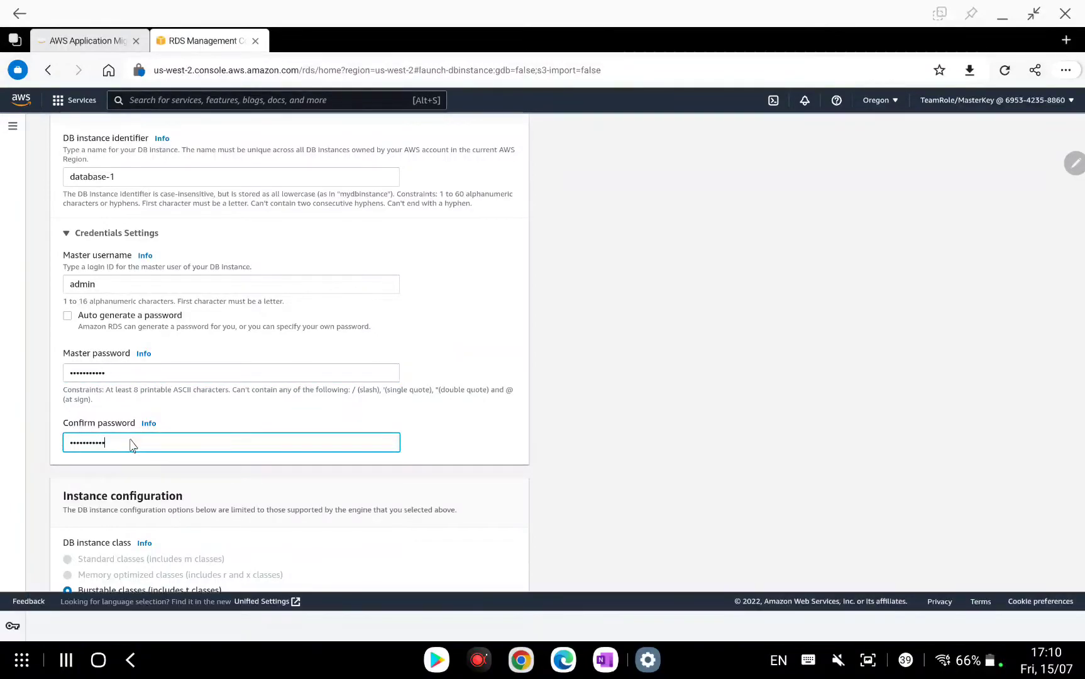
{"action": "key", "text": "BackSpace"}
{"action": "key", "text": "BackSpace"}
{"action": "key", "text": "BackSpace"}
{"action": "key", "text": "BackSpace"}
{"action": "key", "text": "BackSpace"}
{"action": "key", "text": "BackSpace"}
{"action": "key", "text": "BackSpace"}
{"action": "key", "text": "BackSpace"}
{"action": "key", "text": "BackSpace"}
{"action": "key", "text": "BackSpace"}
{"action": "type", "text": "P"}
{"action": "key", "text": "BackSpace"}
{"action": "key", "text": "BackSpace"}
{"action": "key", "text": "BackSpace"}
{"action": "key", "text": "BackSpace"}
{"action": "key", "text": "BackSpace"}
{"action": "key", "text": "BackSpace"}
{"action": "key", "text": "BackSpace"}
{"action": "key", "text": "BackSpace"}
{"action": "type", "text": "Password123"}
{"action": "left_click", "coordinate": [386, 442]}
{"action": "left_click", "coordinate": [602, 460]}
{"action": "scroll", "coordinate": [585, 403], "scroll_direction": "down", "scroll_amount": 2}
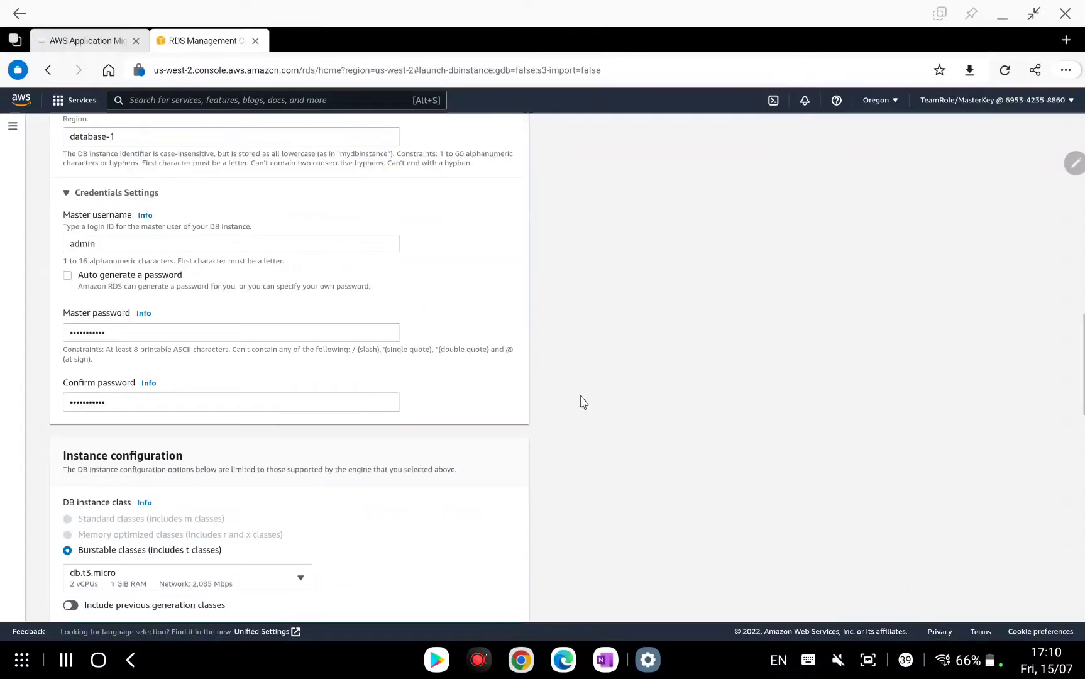
{"action": "scroll", "coordinate": [462, 409], "scroll_direction": "down", "scroll_amount": 1}
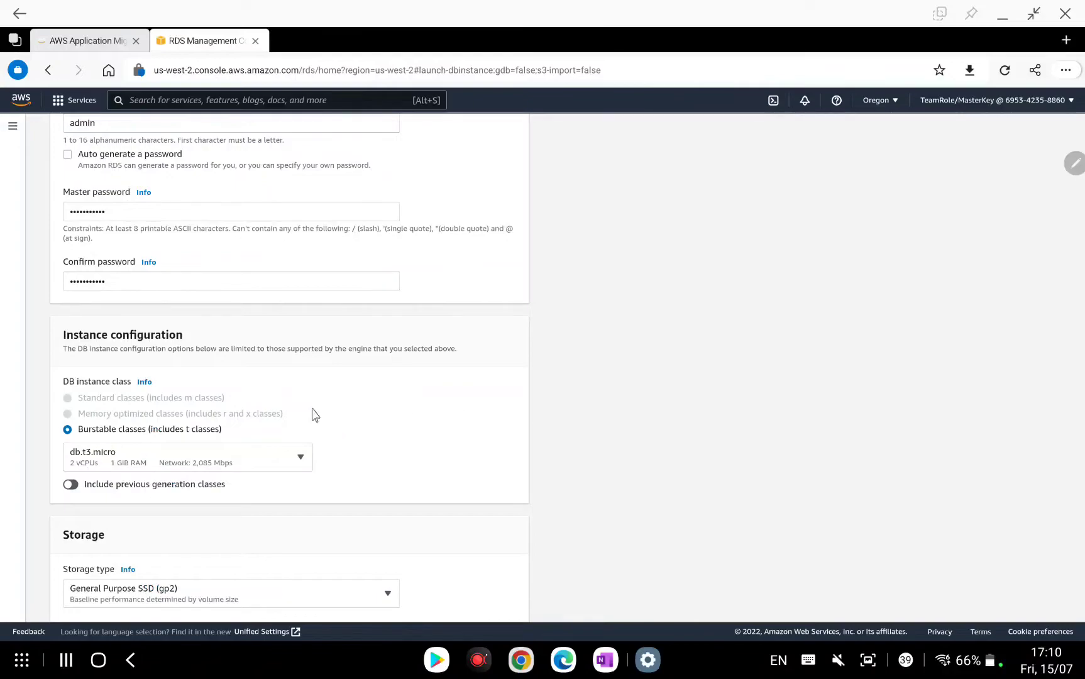
{"action": "left_click", "coordinate": [258, 458]}
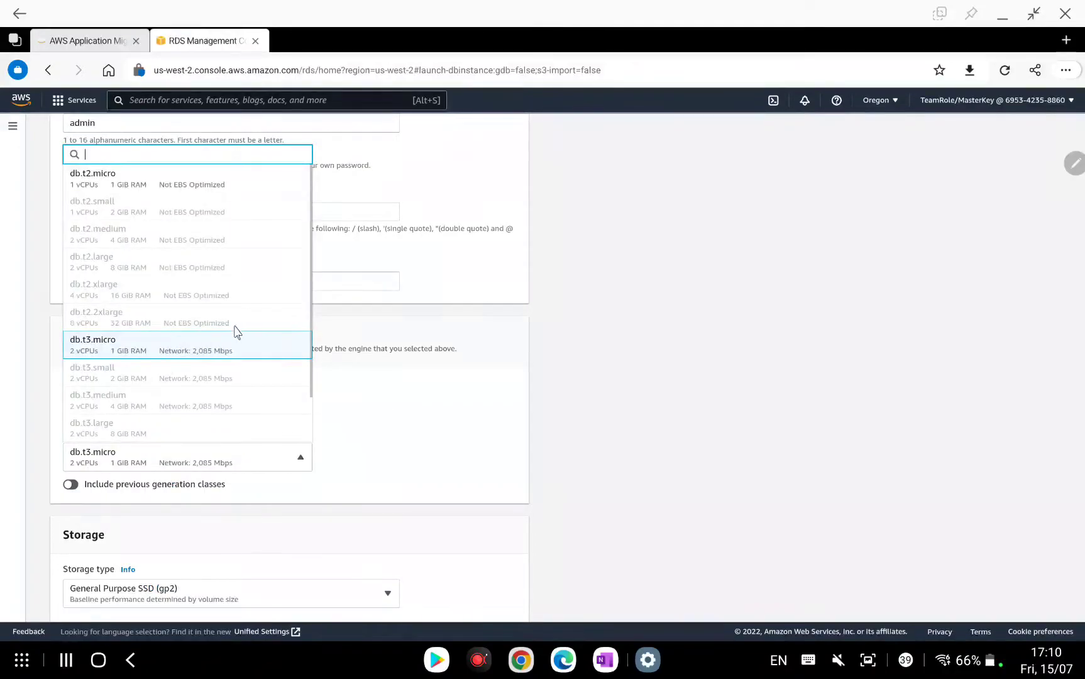
{"action": "left_click", "coordinate": [455, 469]}
{"action": "scroll", "coordinate": [432, 426], "scroll_direction": "down", "scroll_amount": 2}
{"action": "scroll", "coordinate": [432, 426], "scroll_direction": "down", "scroll_amount": 1}
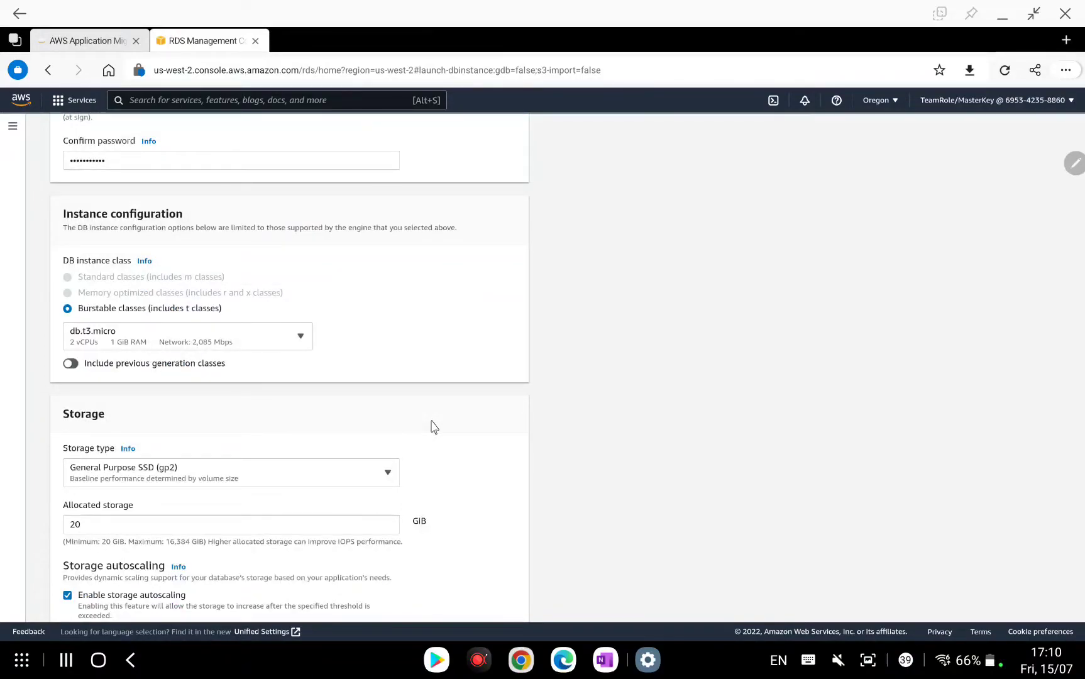
{"action": "scroll", "coordinate": [432, 426], "scroll_direction": "down", "scroll_amount": 4}
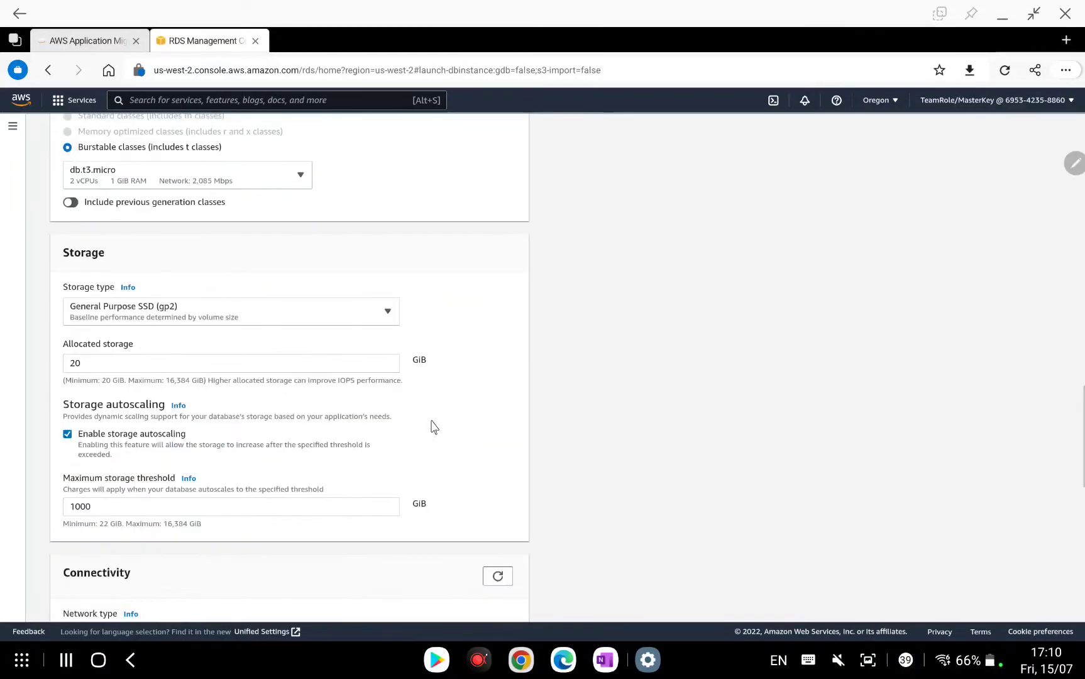
{"action": "scroll", "coordinate": [433, 428], "scroll_direction": "down", "scroll_amount": 5}
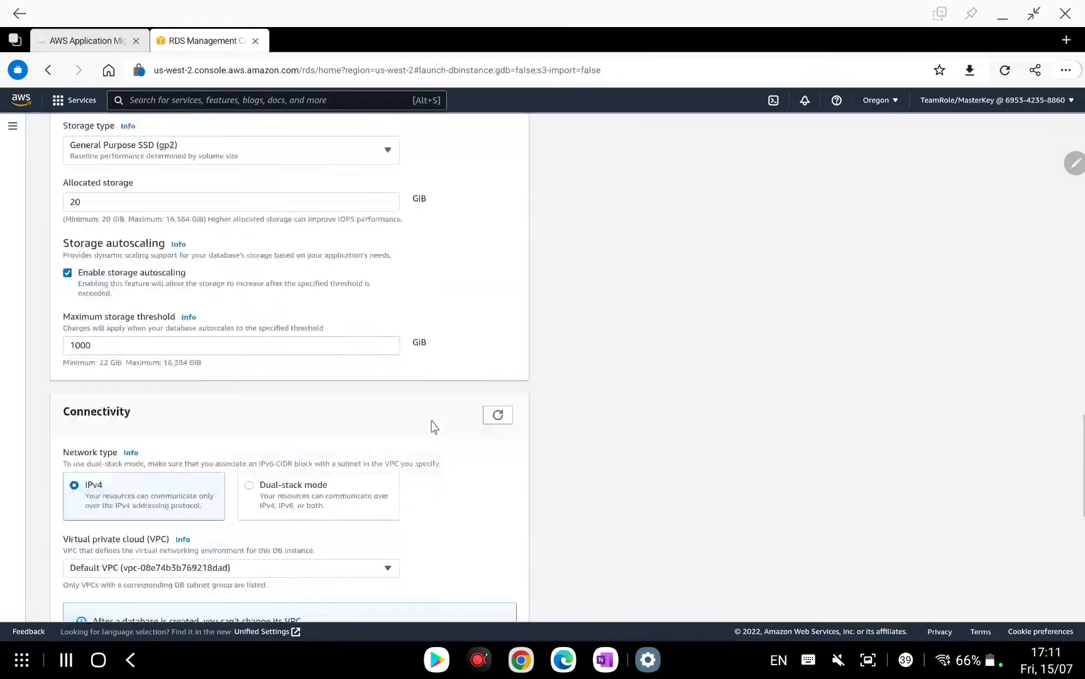
{"action": "scroll", "coordinate": [433, 428], "scroll_direction": "down", "scroll_amount": 9}
{"action": "scroll", "coordinate": [433, 428], "scroll_direction": "up", "scroll_amount": 3}
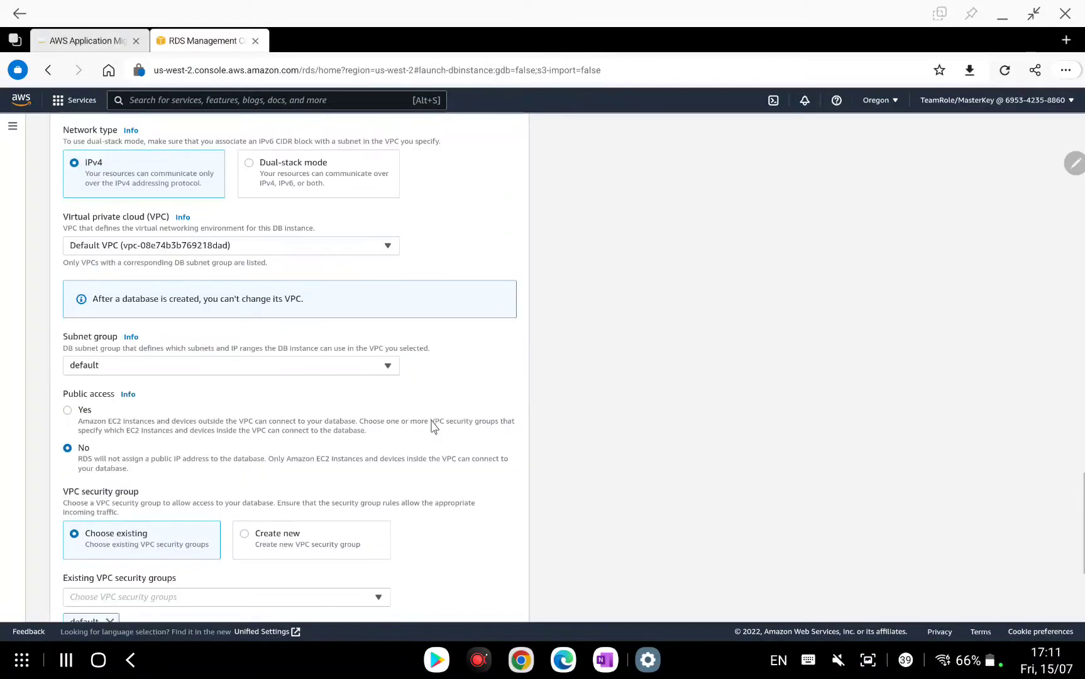
{"action": "scroll", "coordinate": [432, 426], "scroll_direction": "up", "scroll_amount": 1}
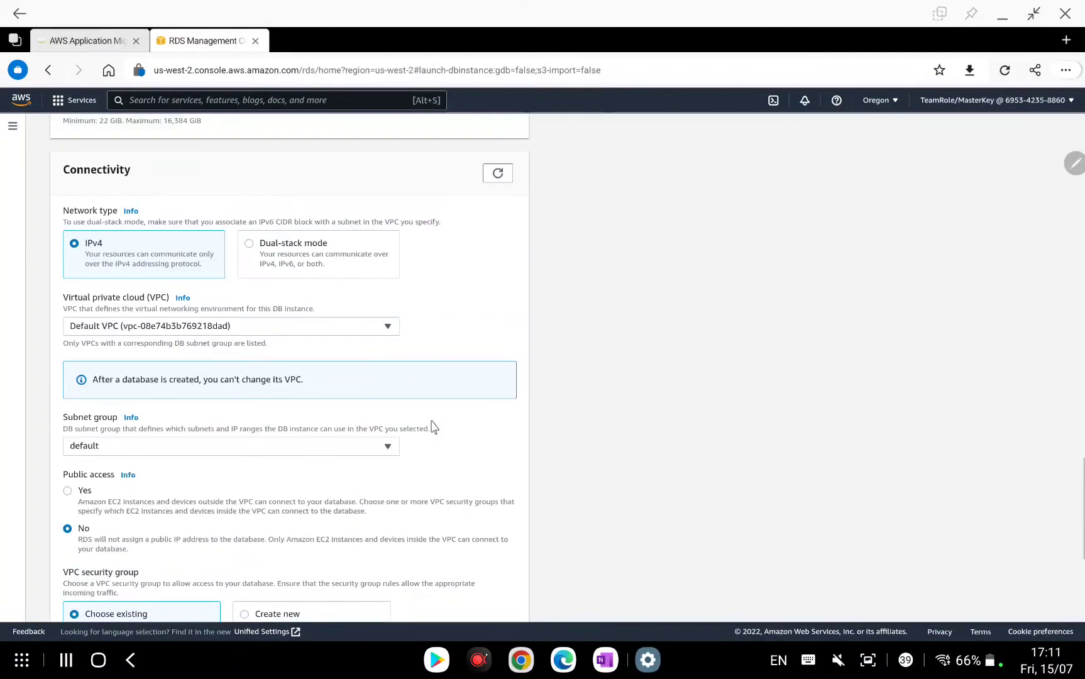
Choose TargetVPC as the virtual private cloud and keep database-subnet-group as the subnet group.
{"action": "left_click", "coordinate": [299, 326]}
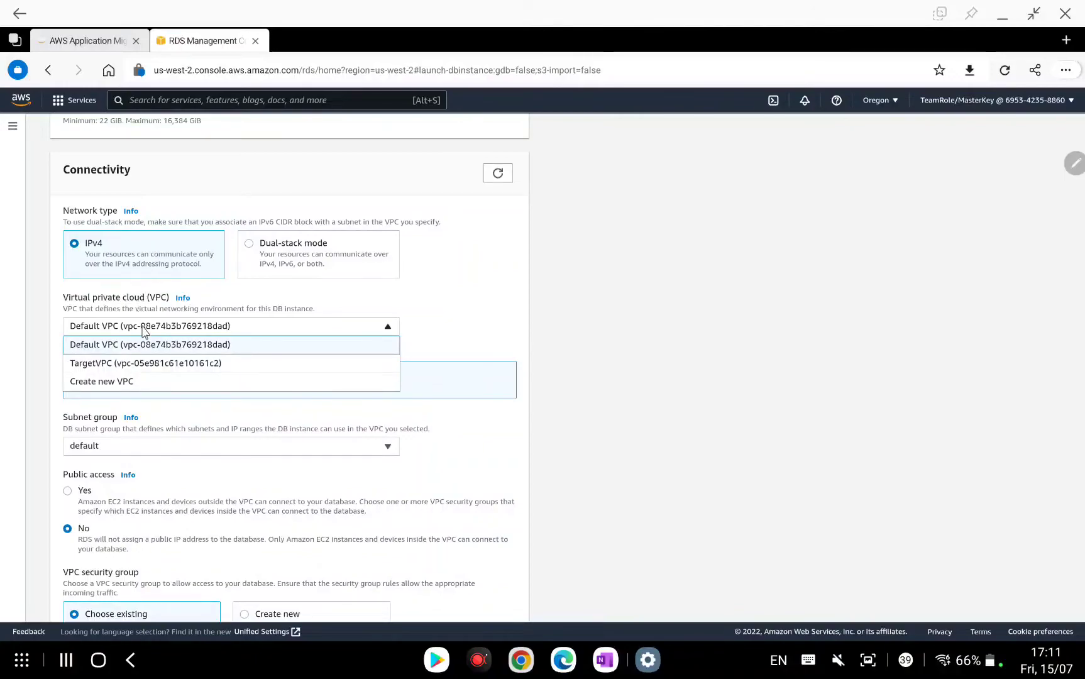
{"action": "left_click", "coordinate": [134, 363]}
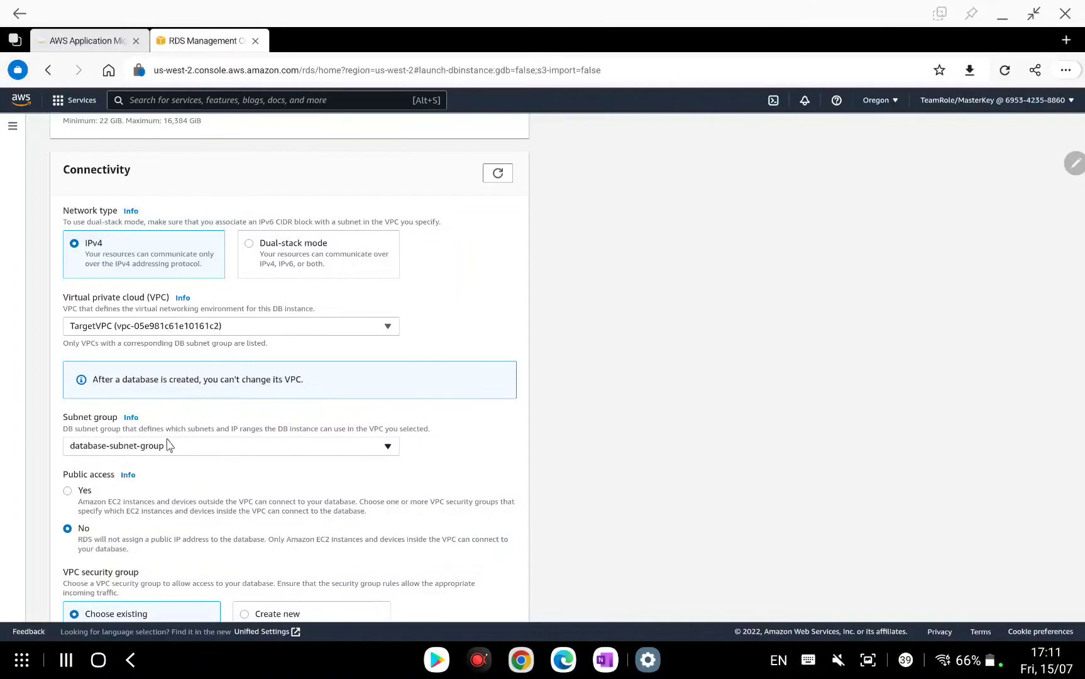
{"action": "left_click", "coordinate": [242, 448]}
{"action": "left_click", "coordinate": [242, 465]}
{"action": "scroll", "coordinate": [228, 370], "scroll_direction": "down", "scroll_amount": 2}
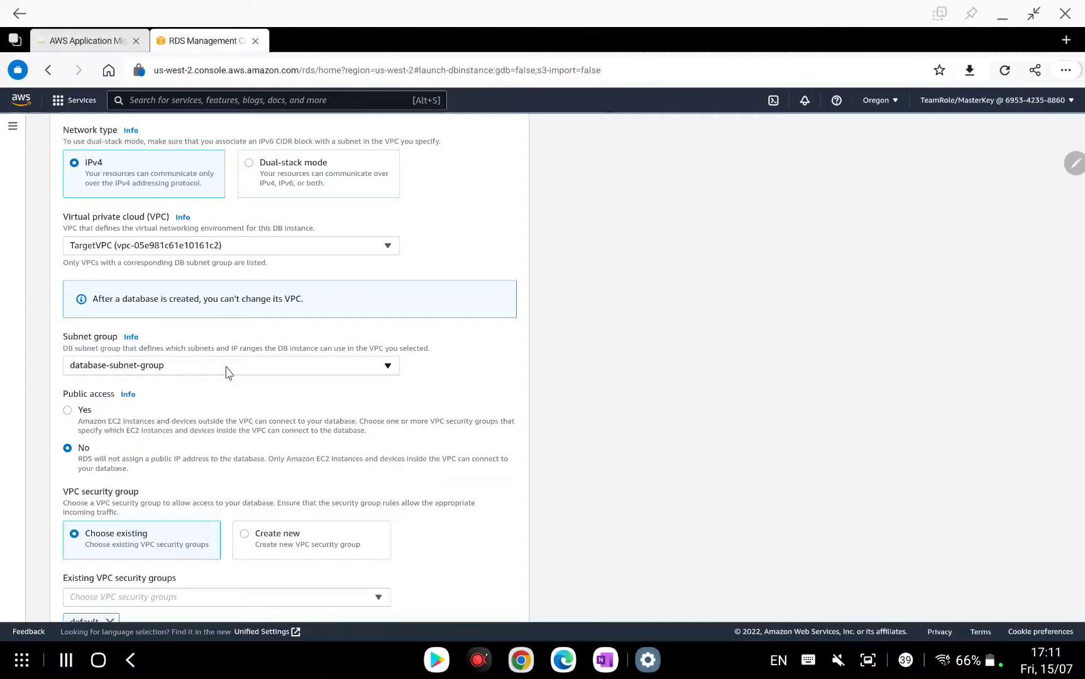
Remove the default security group and attach the existing DB-SG security group instead.
{"action": "scroll", "coordinate": [220, 372], "scroll_direction": "down", "scroll_amount": 1}
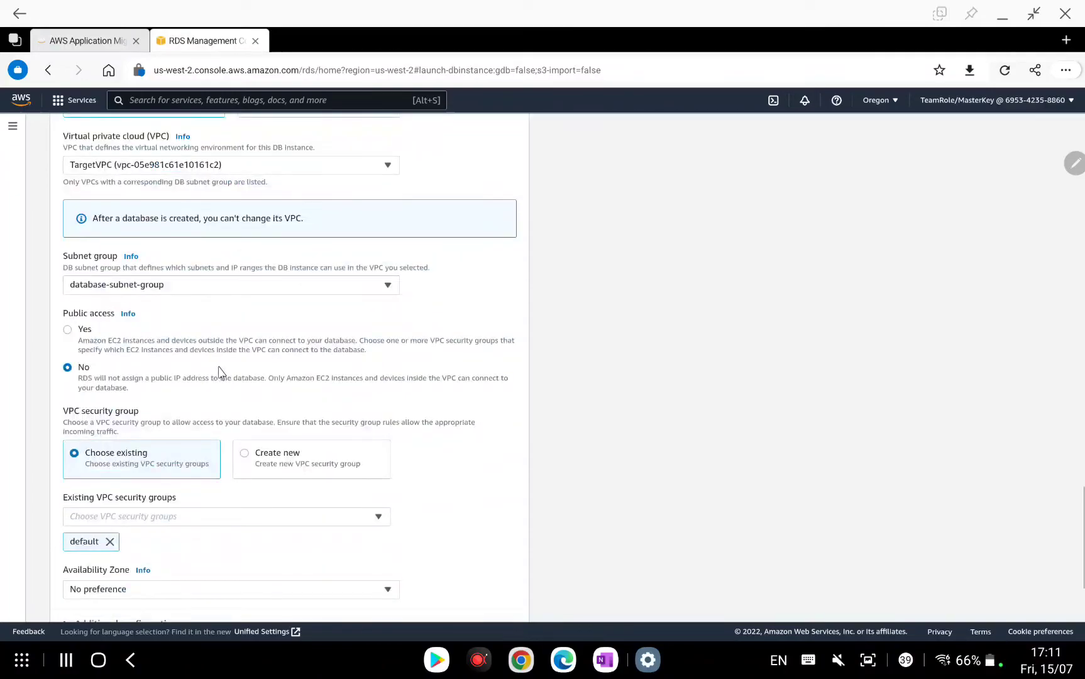
{"action": "left_click", "coordinate": [110, 542]}
{"action": "left_click", "coordinate": [218, 520]}
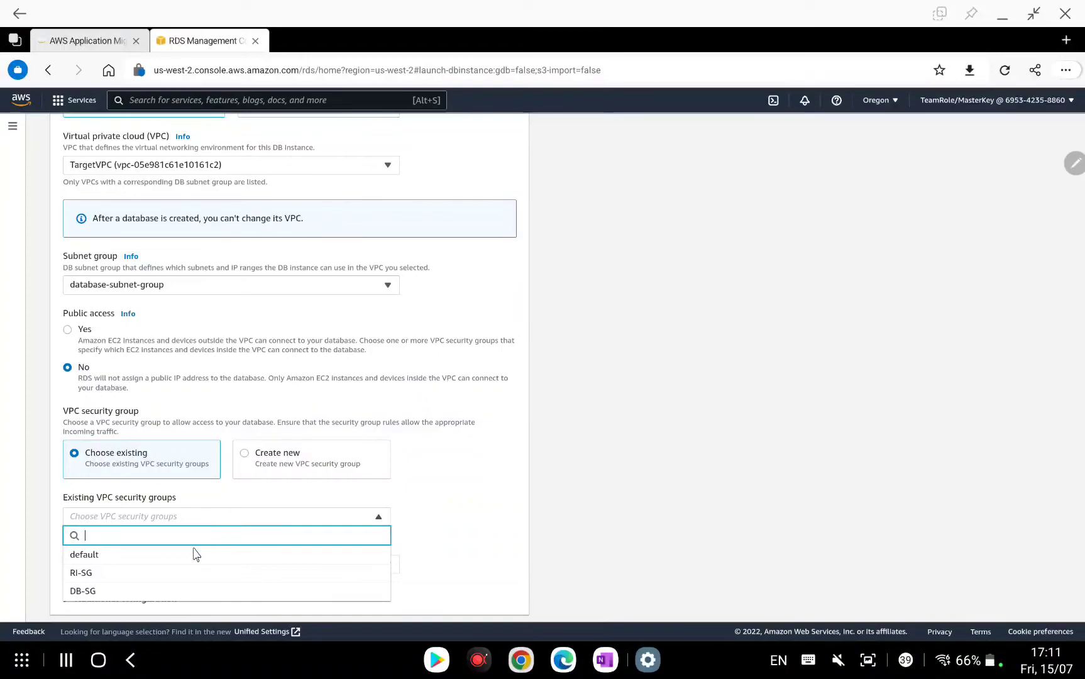
{"action": "left_click", "coordinate": [484, 563]}
{"action": "left_click", "coordinate": [378, 516]}
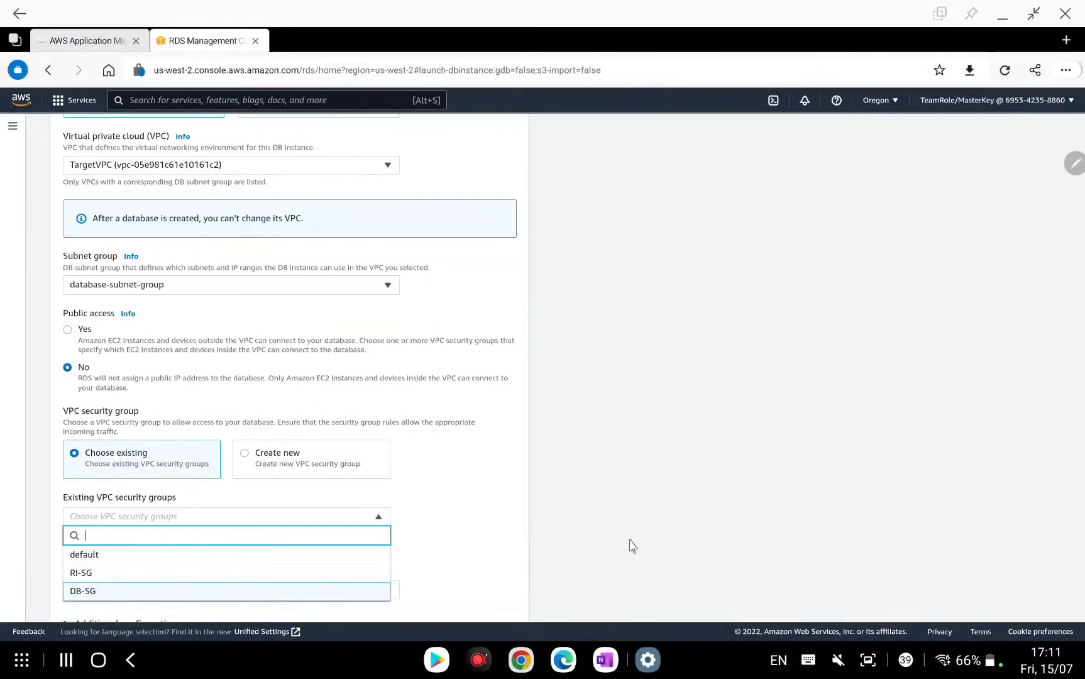
{"action": "left_click", "coordinate": [146, 591]}
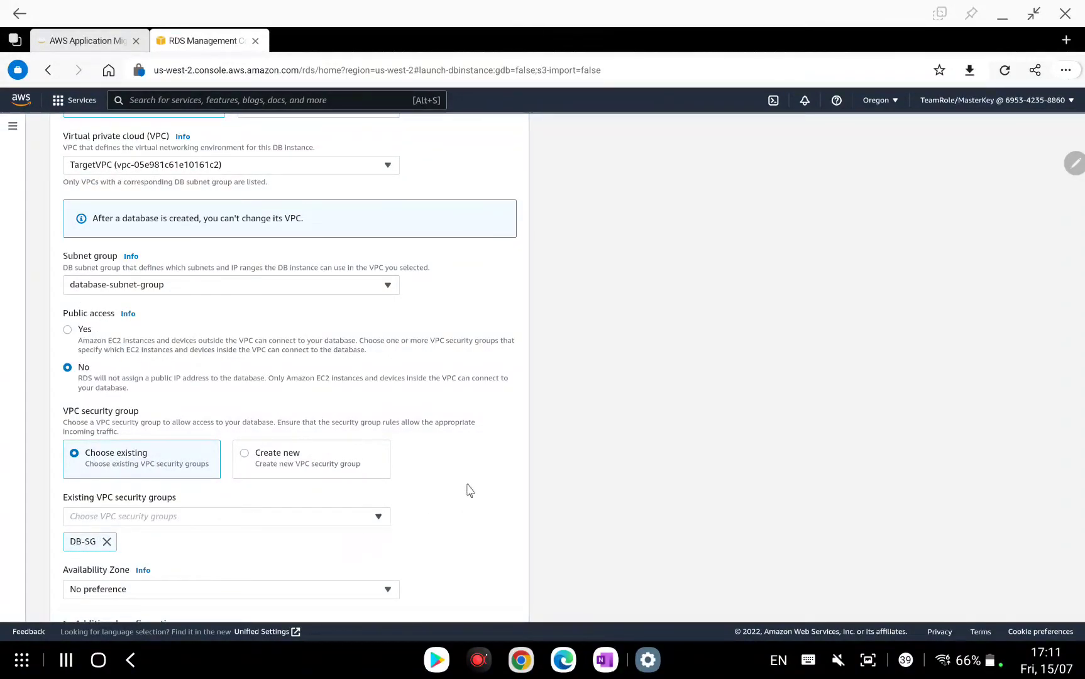
{"action": "scroll", "coordinate": [468, 489], "scroll_direction": "down", "scroll_amount": 3}
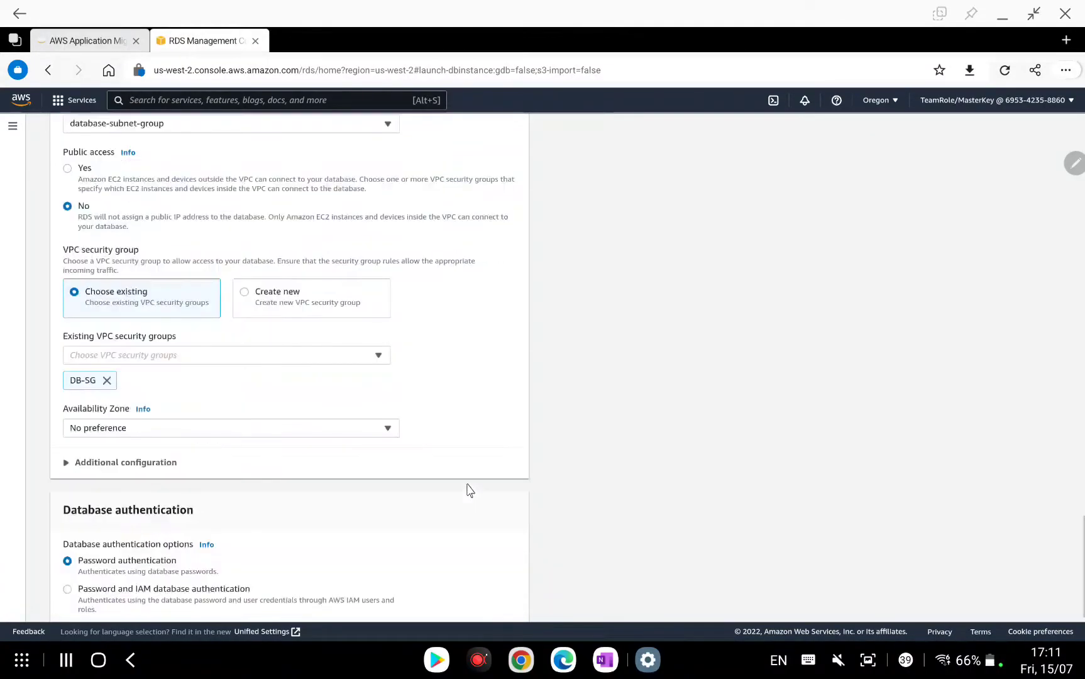
{"action": "scroll", "coordinate": [468, 489], "scroll_direction": "down", "scroll_amount": 2}
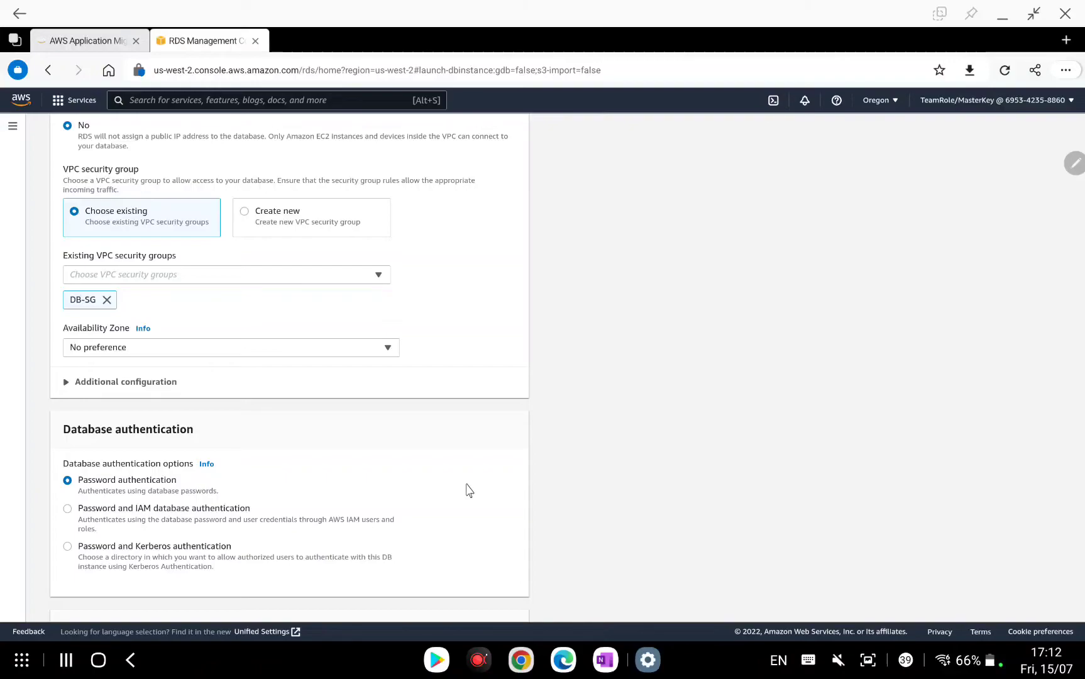
Expand Additional configuration and review the default backup, encryption and maintenance settings.
{"action": "scroll", "coordinate": [469, 490], "scroll_direction": "down", "scroll_amount": 3}
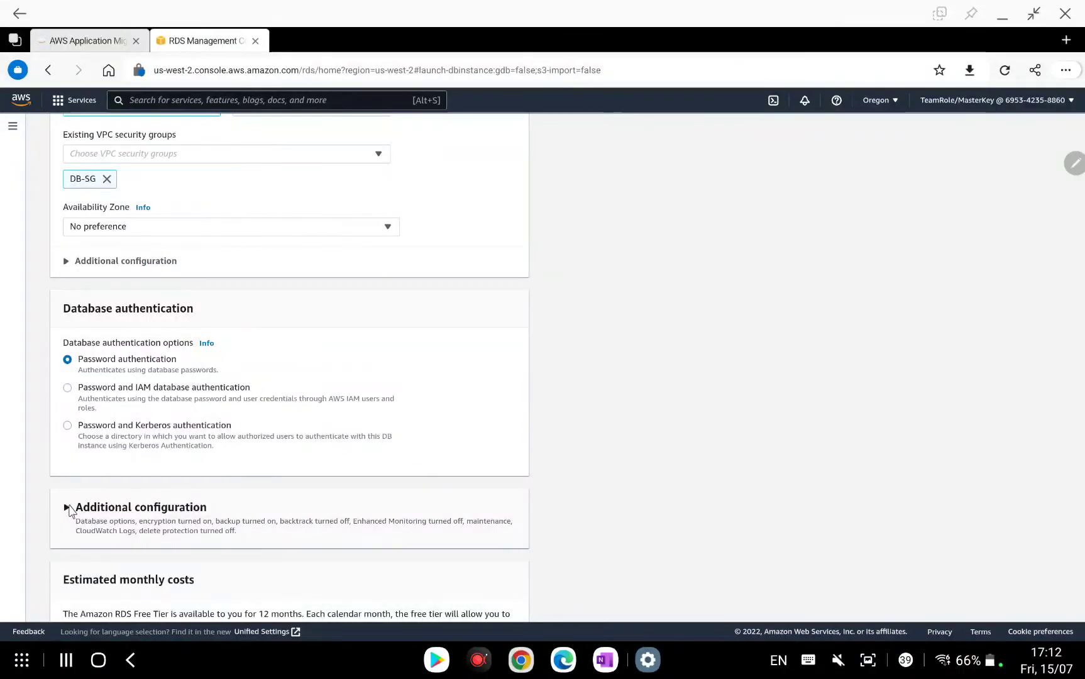
{"action": "left_click", "coordinate": [67, 507]}
{"action": "scroll", "coordinate": [125, 492], "scroll_direction": "down", "scroll_amount": 6}
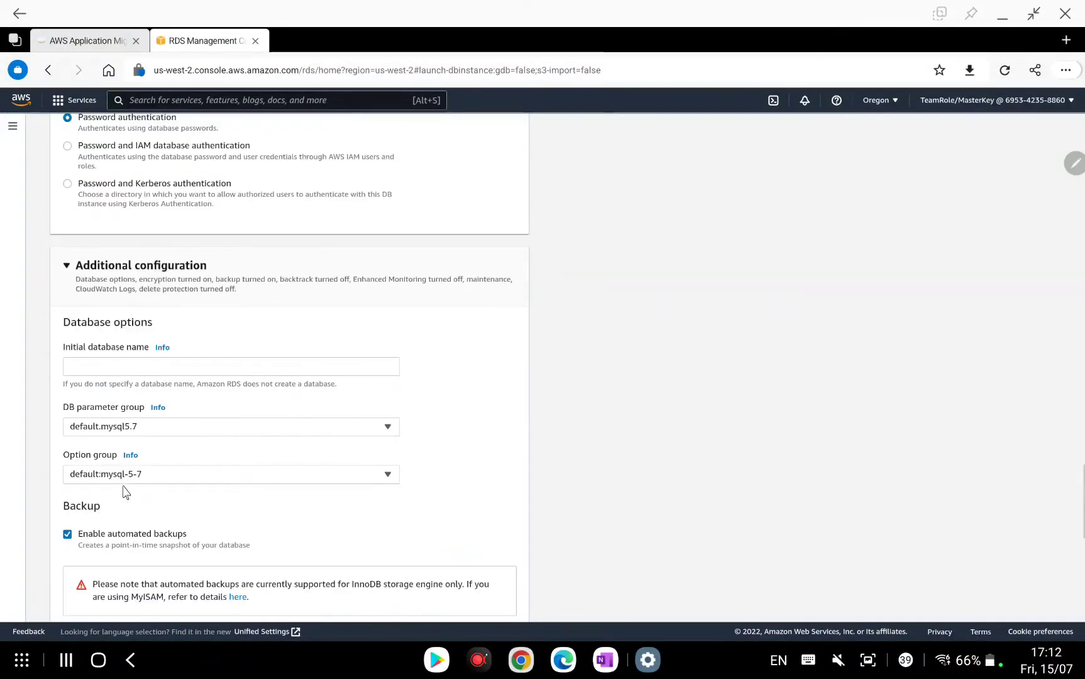
{"action": "scroll", "coordinate": [125, 491], "scroll_direction": "down", "scroll_amount": 7}
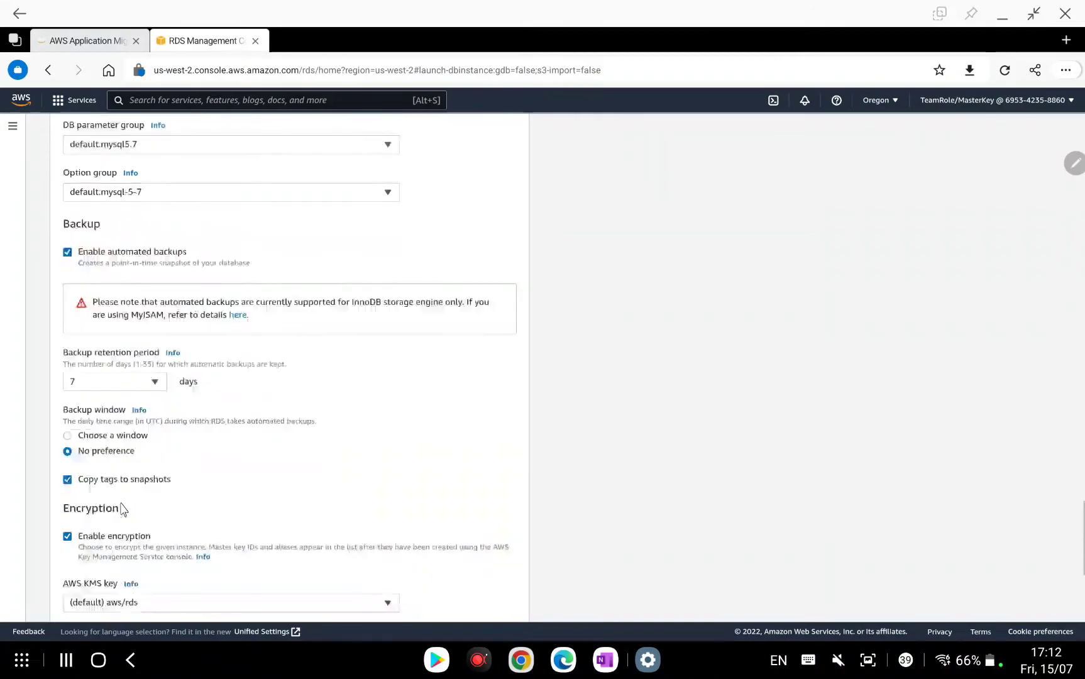
{"action": "scroll", "coordinate": [124, 509], "scroll_direction": "down", "scroll_amount": 7}
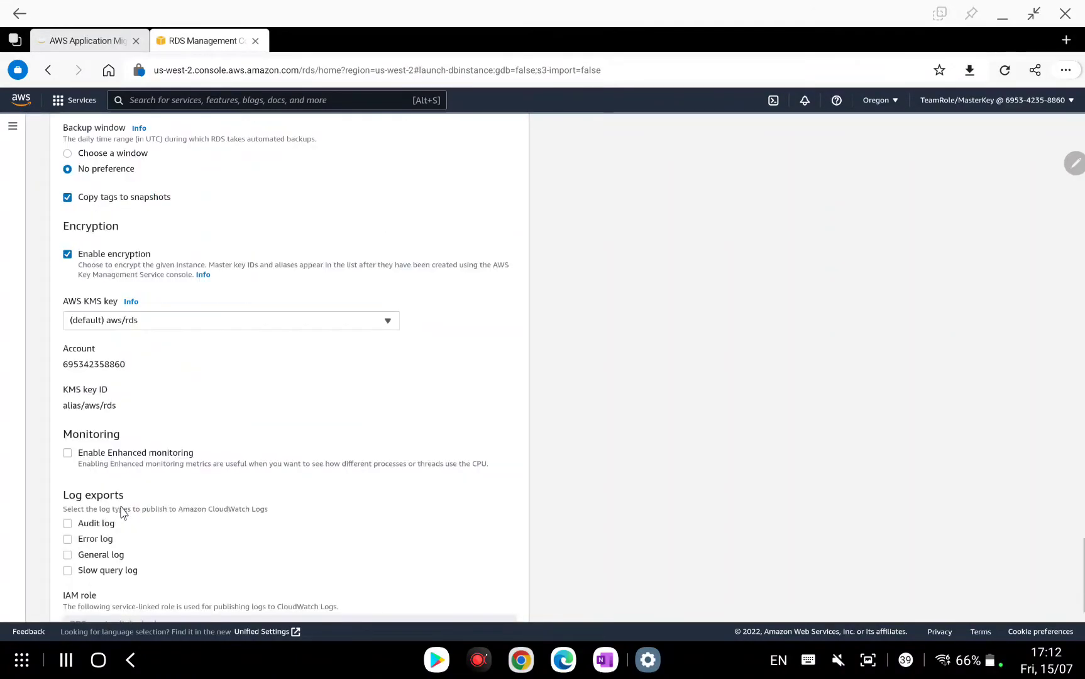
{"action": "scroll", "coordinate": [111, 515], "scroll_direction": "down", "scroll_amount": 10}
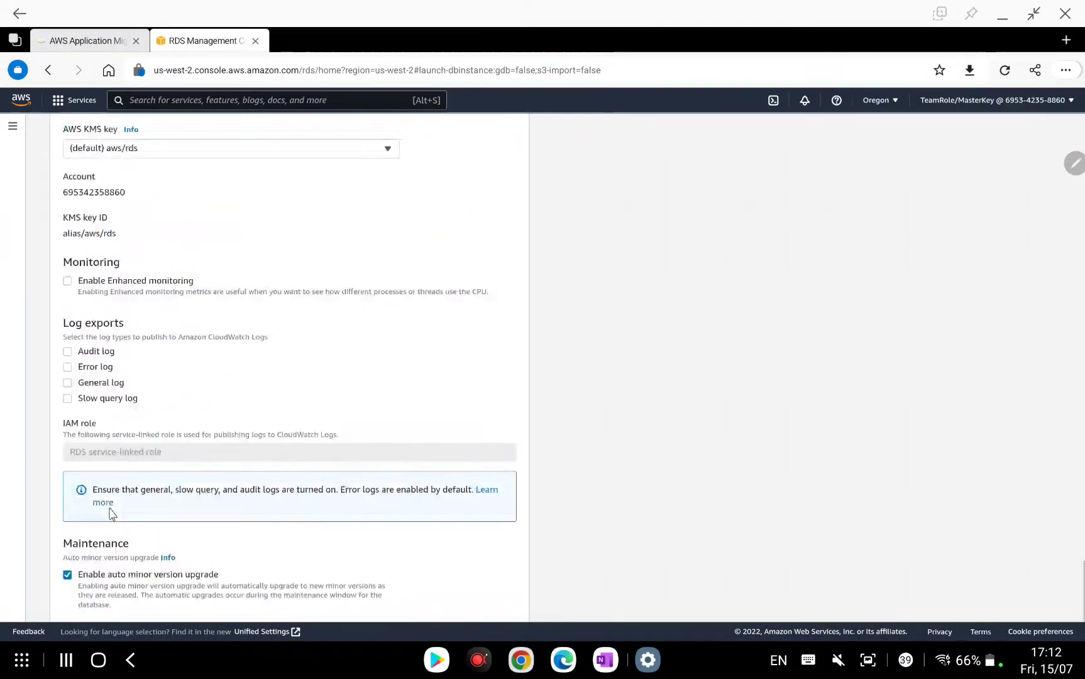
{"action": "scroll", "coordinate": [112, 514], "scroll_direction": "down", "scroll_amount": 3}
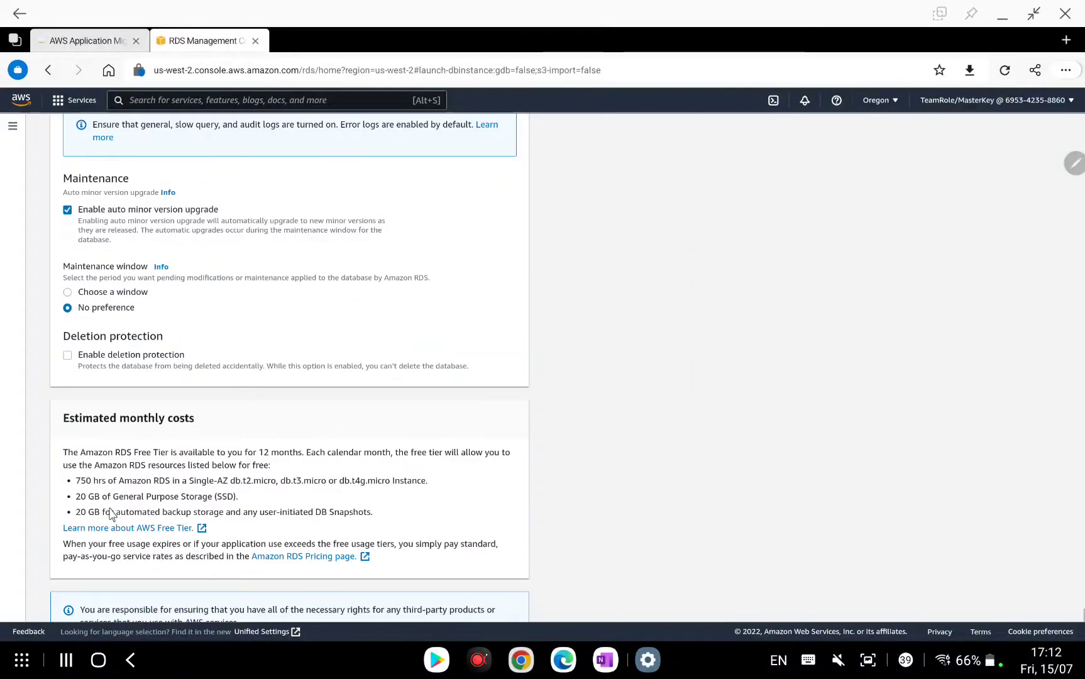
{"action": "scroll", "coordinate": [819, 502], "scroll_direction": "down", "scroll_amount": 2}
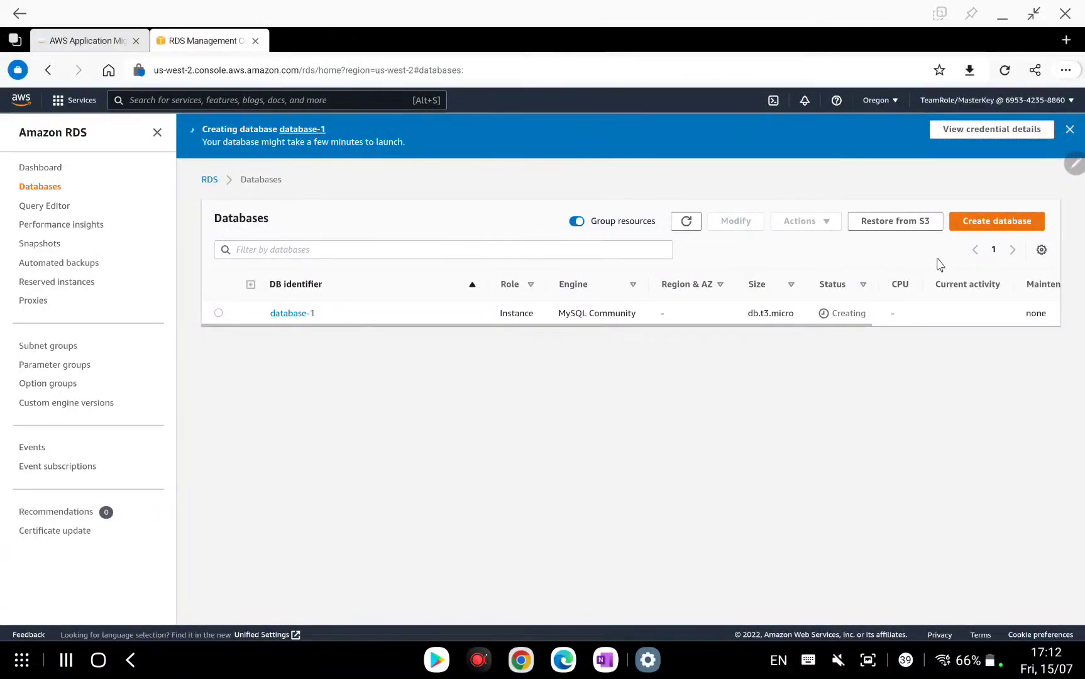
Review database-1's connectivity and security details, then return to the OneNote diagram.
{"action": "left_click", "coordinate": [306, 314]}
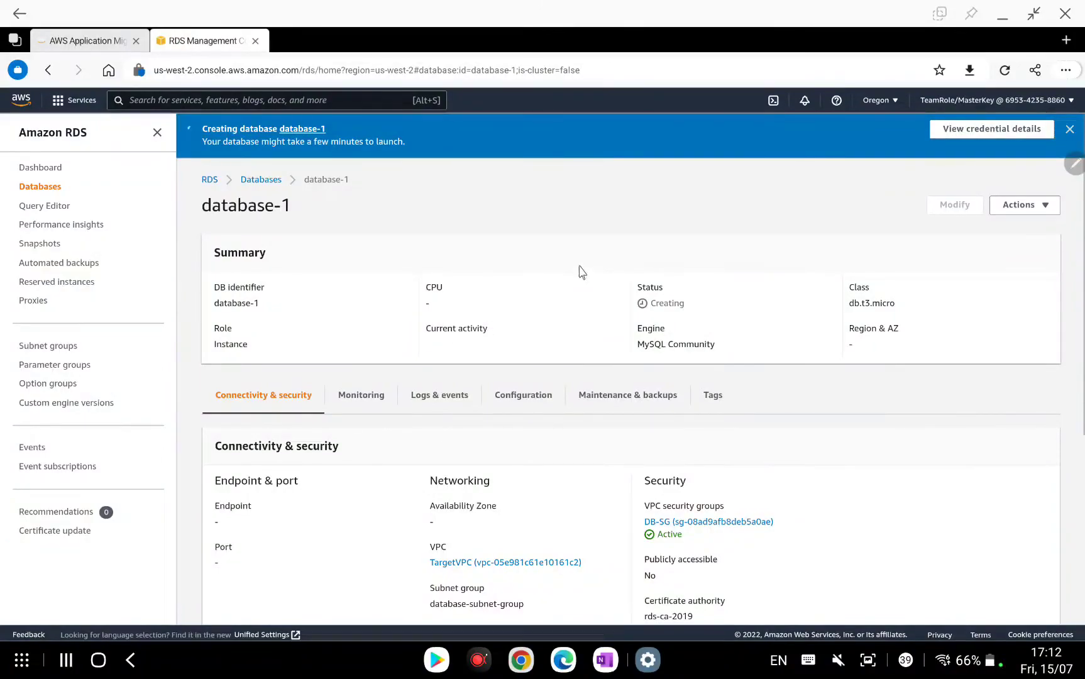
{"action": "scroll", "coordinate": [582, 271], "scroll_direction": "down", "scroll_amount": 3}
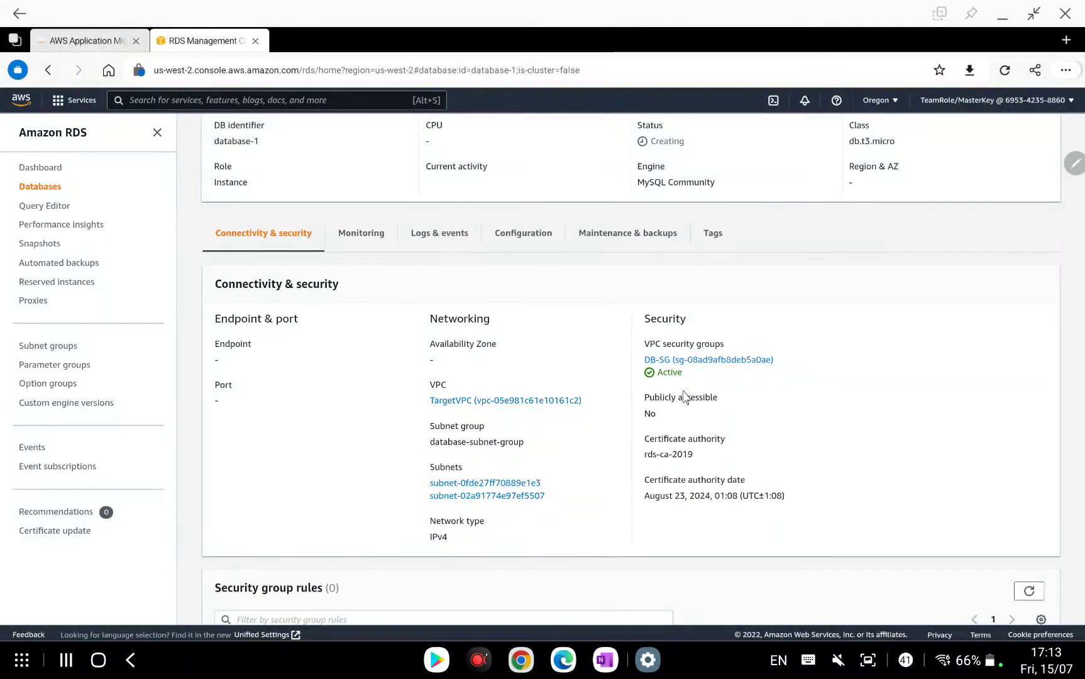
{"action": "scroll", "coordinate": [778, 358], "scroll_direction": "down", "scroll_amount": 5}
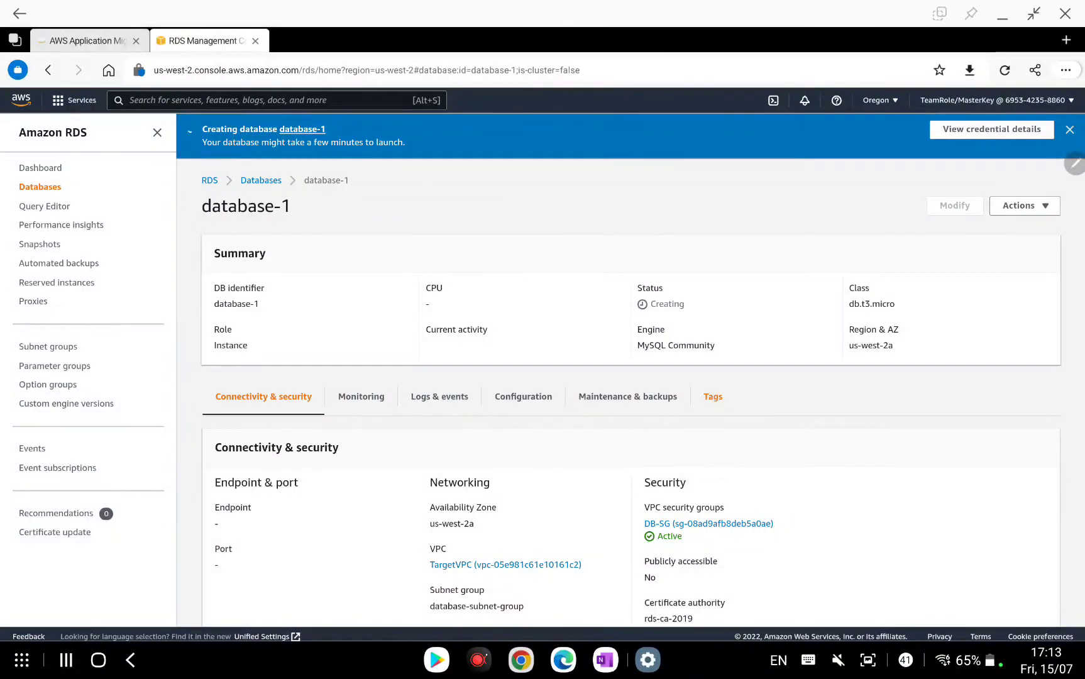
{"action": "left_click", "coordinate": [604, 659]}
Draw a blue line from the RDS box out past the VPC.
{"action": "scroll", "coordinate": [542, 375], "scroll_direction": "up", "scroll_amount": 2}
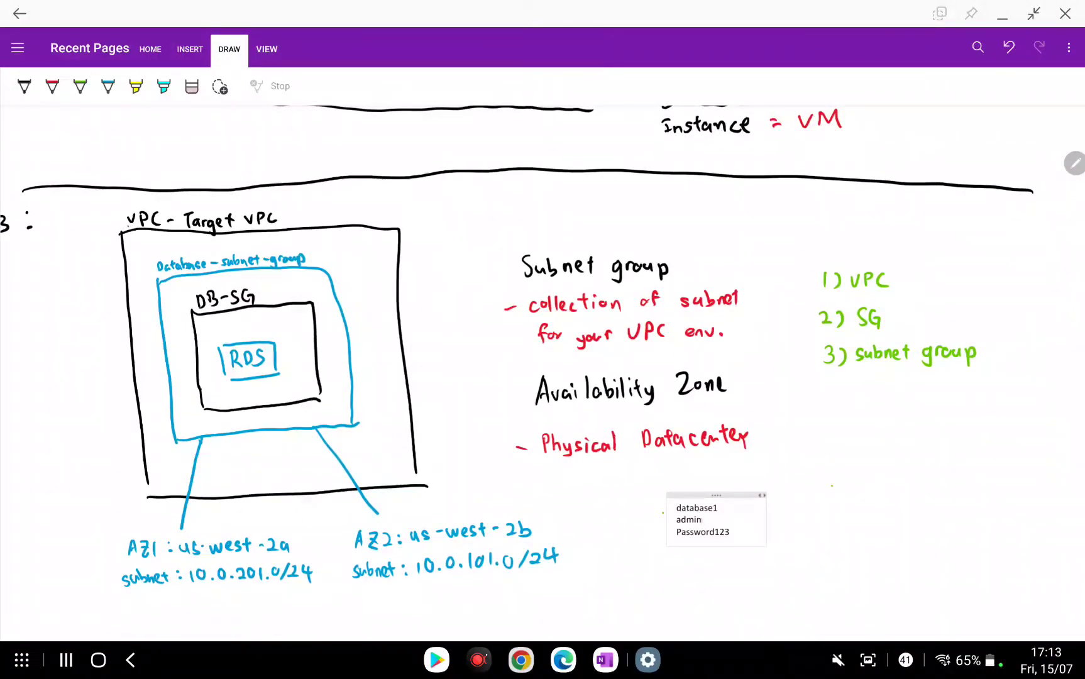
{"action": "left_click", "coordinate": [24, 86]}
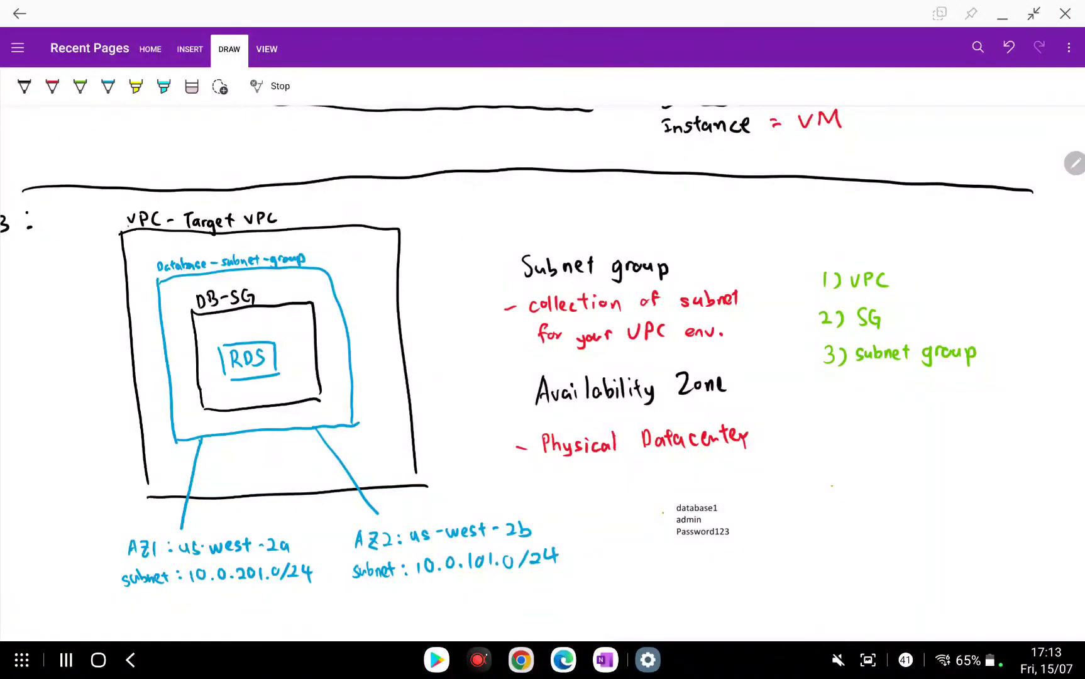
{"action": "scroll", "coordinate": [543, 372], "scroll_direction": "left", "scroll_amount": 3}
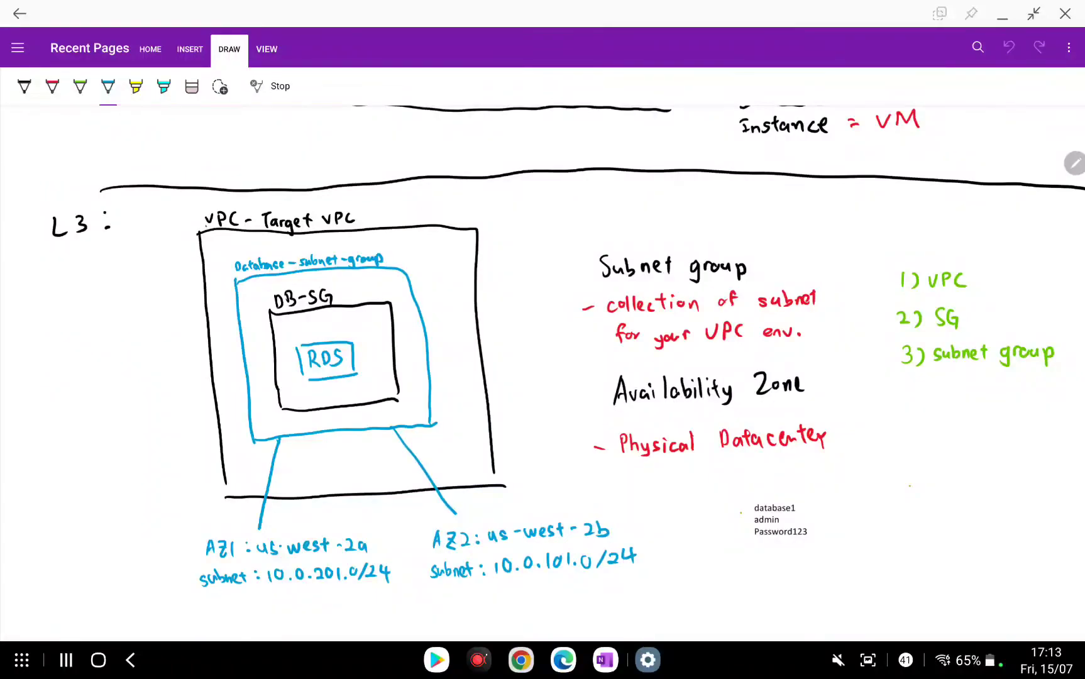
{"action": "left_click_drag", "start_coordinate": [300, 360], "coordinate": [133, 362]}
Handwrite 'MYSQL 5.7.33' at the line's end and draw a box around it.
{"action": "mouse_move", "coordinate": [36, 360]}
{"action": "left_mouse_down"}
{"action": "mouse_move", "coordinate": [37, 346]}
{"action": "mouse_move", "coordinate": [55, 359]}
{"action": "left_mouse_up"}
{"action": "mouse_move", "coordinate": [68, 347]}
{"action": "left_mouse_down"}
{"action": "mouse_move", "coordinate": [60, 359]}
{"action": "mouse_move", "coordinate": [72, 357]}
{"action": "left_mouse_up"}
{"action": "left_click", "coordinate": [192, 86]}
{"action": "left_click", "coordinate": [108, 86]}
{"action": "left_click_drag", "start_coordinate": [82, 345], "coordinate": [90, 359]}
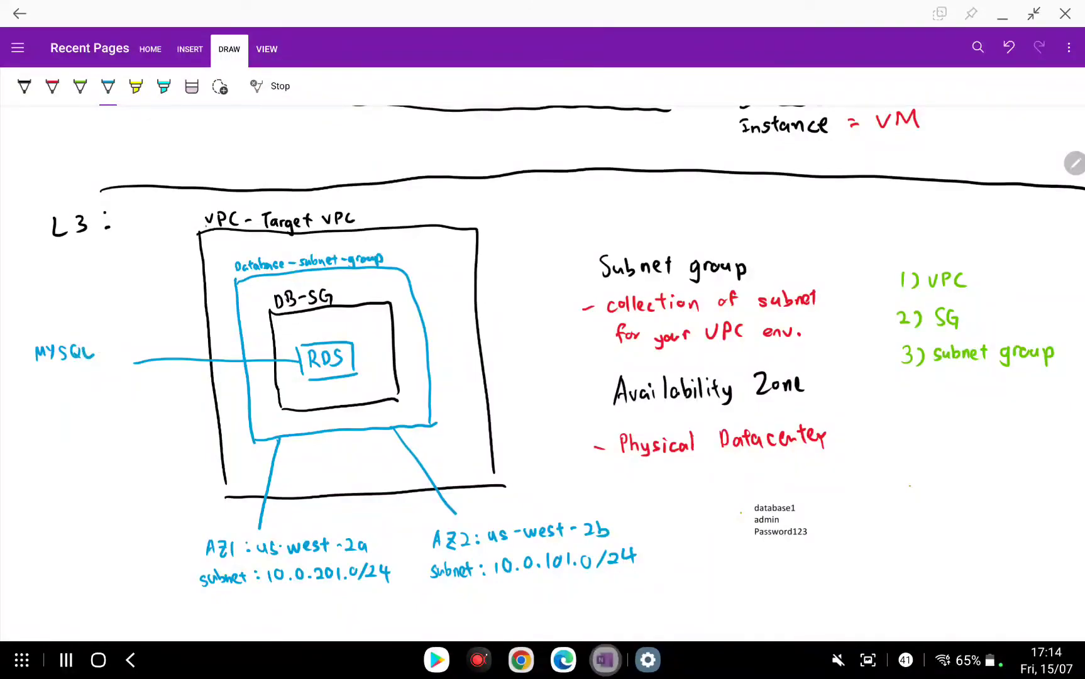
{"action": "mouse_move", "coordinate": [41, 376]}
{"action": "left_mouse_down"}
{"action": "mouse_move", "coordinate": [39, 394]}
{"action": "mouse_move", "coordinate": [73, 388]}
{"action": "left_mouse_up"}
{"action": "left_click", "coordinate": [54, 387]}
{"action": "left_click_drag", "start_coordinate": [83, 372], "coordinate": [85, 387]}
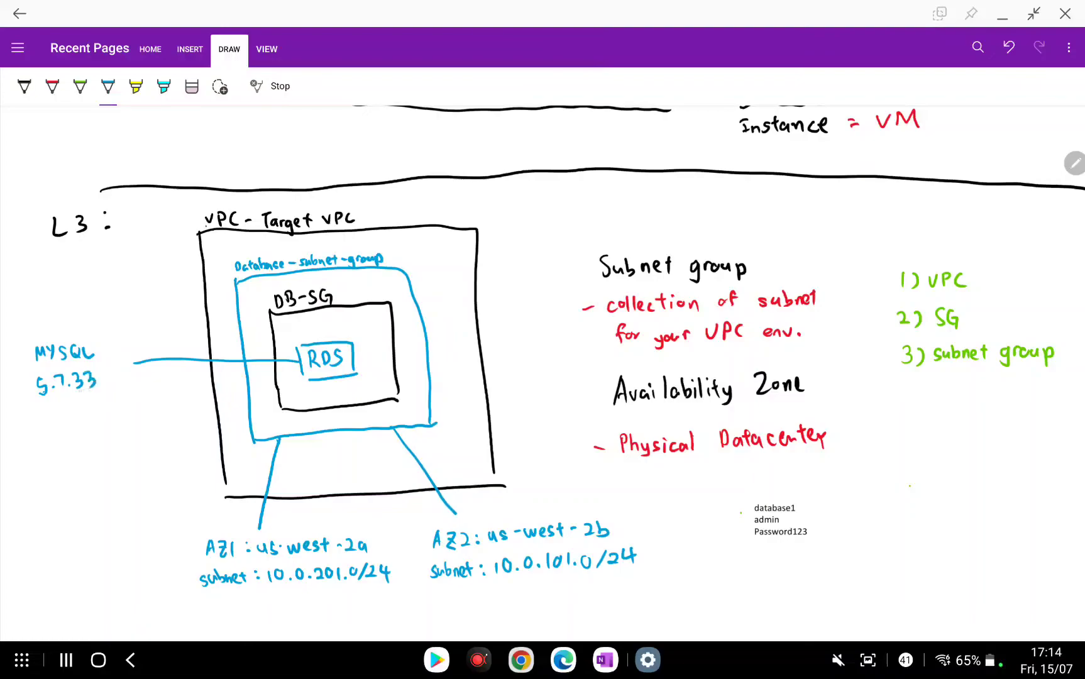
{"action": "mouse_move", "coordinate": [25, 342]}
{"action": "left_mouse_down"}
{"action": "mouse_move", "coordinate": [115, 398]}
{"action": "mouse_move", "coordinate": [119, 332]}
{"action": "mouse_move", "coordinate": [27, 340]}
{"action": "left_mouse_up"}
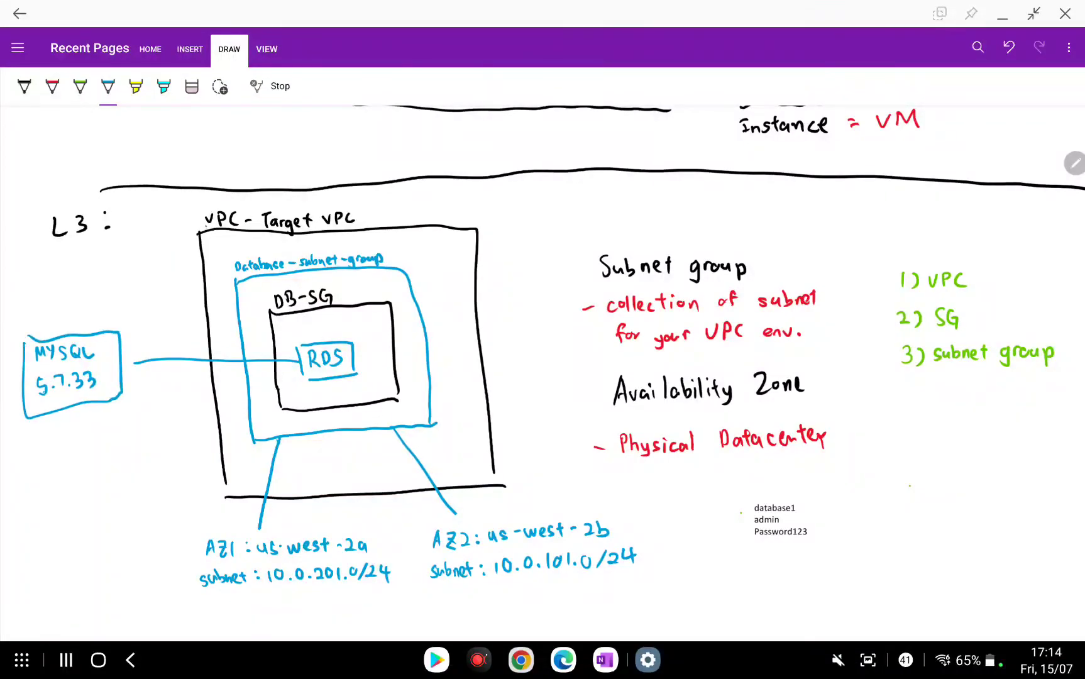
Circle the credentials note and add an arrow labelled 'important master password'.
{"action": "mouse_move", "coordinate": [821, 498]}
{"action": "left_mouse_down"}
{"action": "mouse_move", "coordinate": [734, 534]}
{"action": "mouse_move", "coordinate": [828, 504]}
{"action": "left_mouse_up"}
{"action": "left_click_drag", "start_coordinate": [825, 495], "coordinate": [843, 505]}
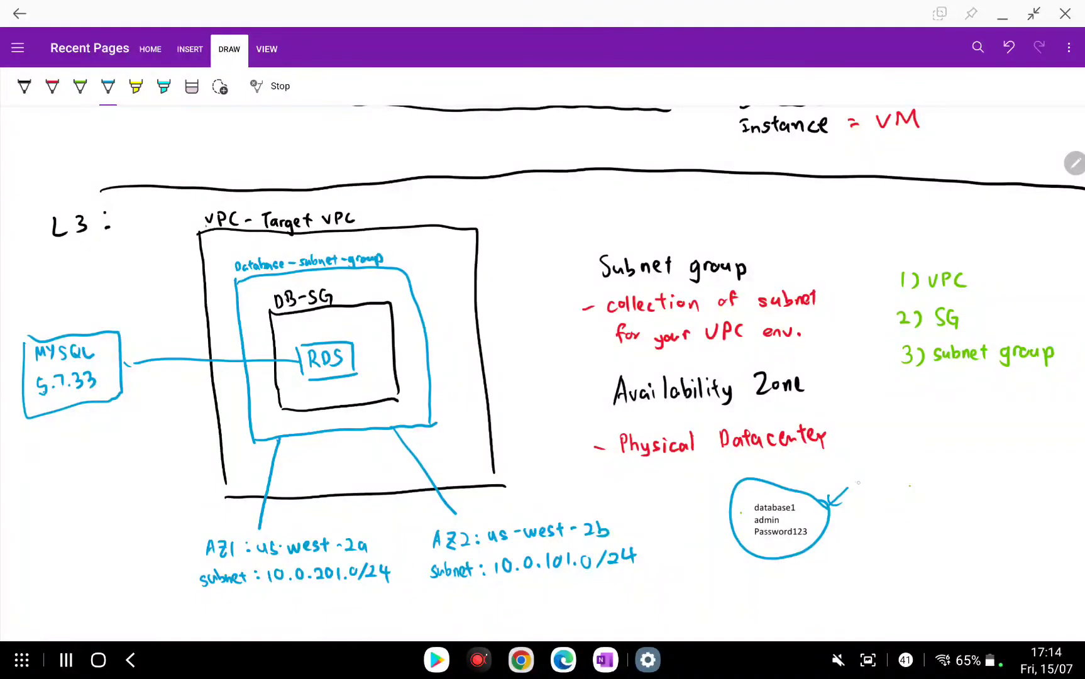
{"action": "left_click_drag", "start_coordinate": [861, 486], "coordinate": [938, 486]}
{"action": "left_click_drag", "start_coordinate": [932, 477], "coordinate": [941, 476]}
{"action": "left_click_drag", "start_coordinate": [850, 520], "coordinate": [879, 520]}
{"action": "mouse_move", "coordinate": [891, 504]}
{"action": "left_mouse_down"}
{"action": "mouse_move", "coordinate": [893, 520]}
{"action": "mouse_move", "coordinate": [899, 509]}
{"action": "left_mouse_up"}
{"action": "left_click_drag", "start_coordinate": [900, 515], "coordinate": [916, 507]}
{"action": "mouse_move", "coordinate": [854, 525]}
{"action": "left_mouse_down"}
{"action": "mouse_move", "coordinate": [856, 542]}
{"action": "mouse_move", "coordinate": [864, 532]}
{"action": "left_mouse_up"}
{"action": "left_click_drag", "start_coordinate": [874, 525], "coordinate": [881, 535]}
{"action": "mouse_move", "coordinate": [896, 524]}
{"action": "left_mouse_down"}
{"action": "mouse_move", "coordinate": [889, 536]}
{"action": "mouse_move", "coordinate": [918, 525]}
{"action": "left_mouse_up"}
{"action": "left_click_drag", "start_coordinate": [922, 526], "coordinate": [935, 524]}
{"action": "left_click_drag", "start_coordinate": [938, 530], "coordinate": [942, 518]}
{"action": "scroll", "coordinate": [542, 373], "scroll_direction": "down", "scroll_amount": 1}
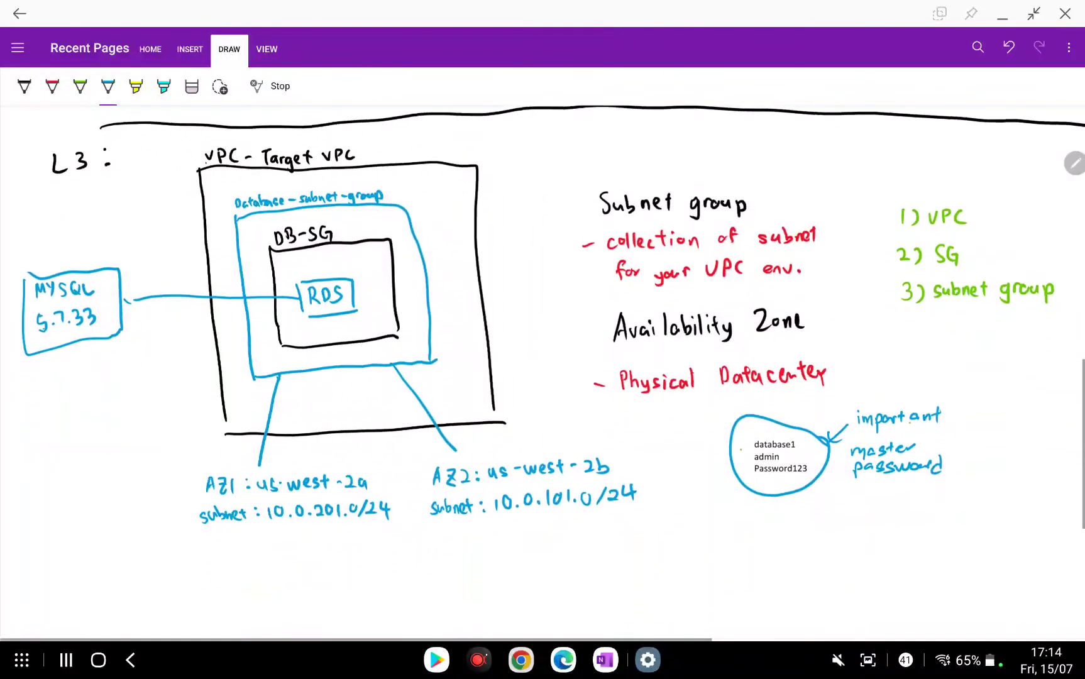
{"action": "left_click", "coordinate": [24, 86]}
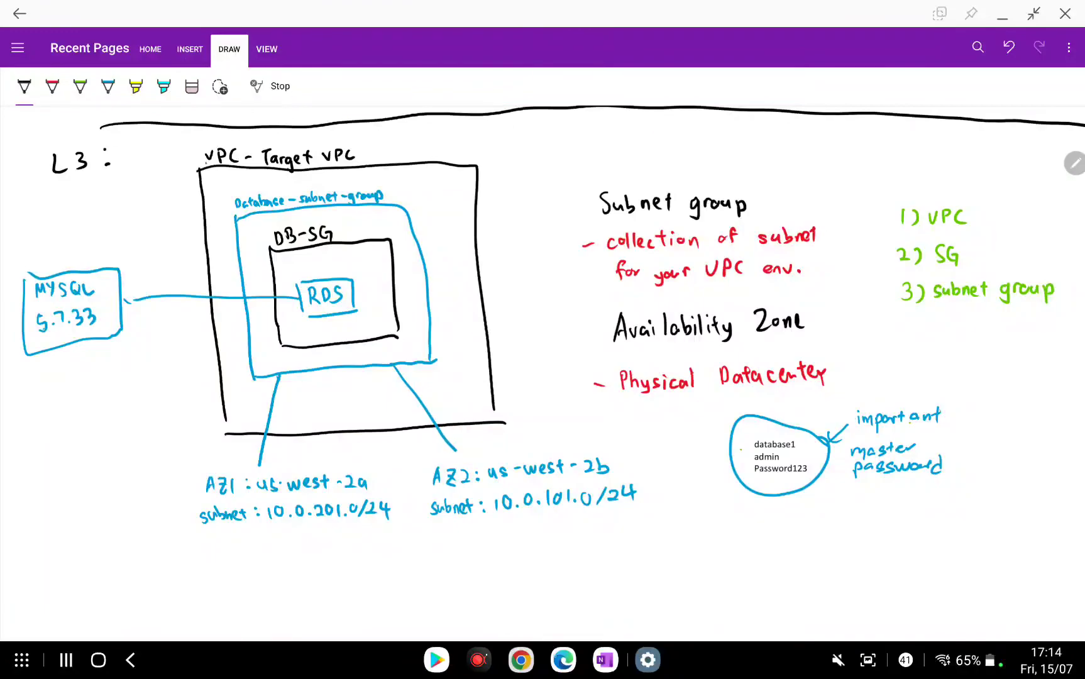
{"action": "left_click", "coordinate": [563, 659]}
{"action": "scroll", "coordinate": [630, 377], "scroll_direction": "down", "scroll_amount": 3}
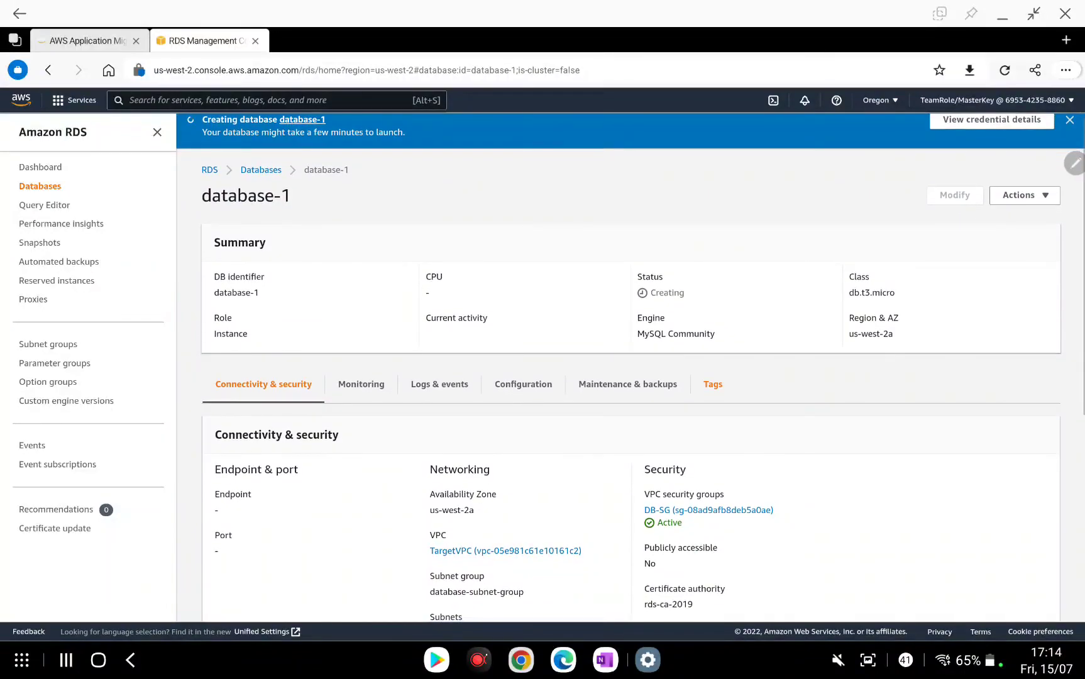
{"action": "scroll", "coordinate": [631, 377], "scroll_direction": "down", "scroll_amount": 3}
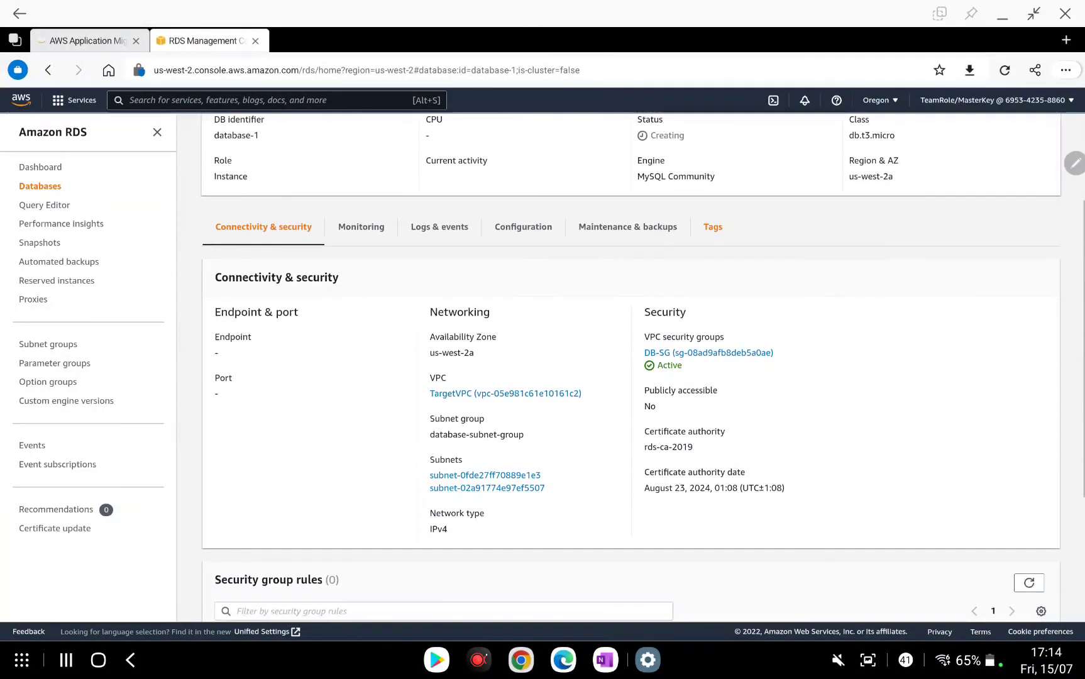
{"action": "scroll", "coordinate": [631, 377], "scroll_direction": "down", "scroll_amount": 1}
{"action": "scroll", "coordinate": [630, 377], "scroll_direction": "up", "scroll_amount": 2}
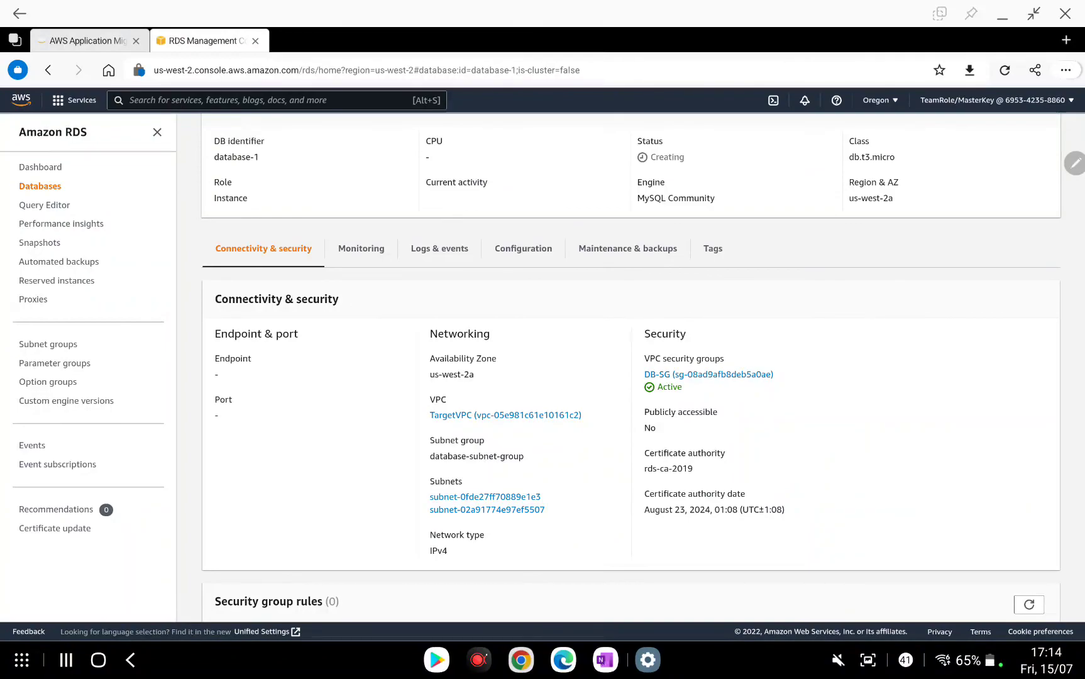
{"action": "left_click", "coordinate": [605, 660]}
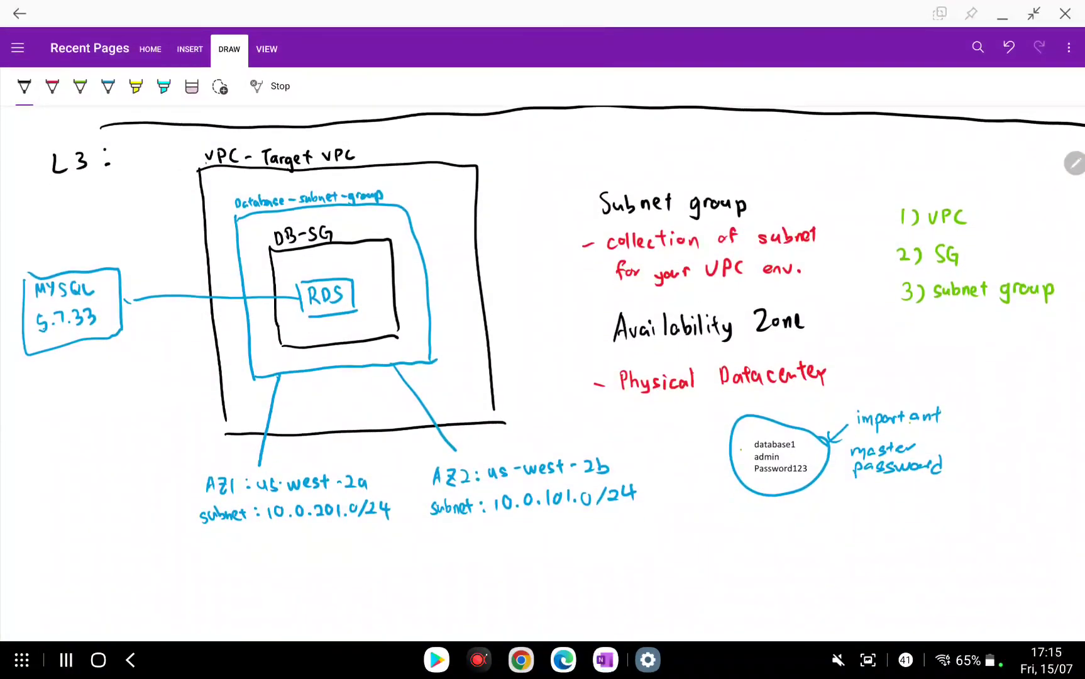
Open ApowerREC from the taskbar and dismiss its pause/stop panel to show the video library.
{"action": "left_click", "coordinate": [479, 659]}
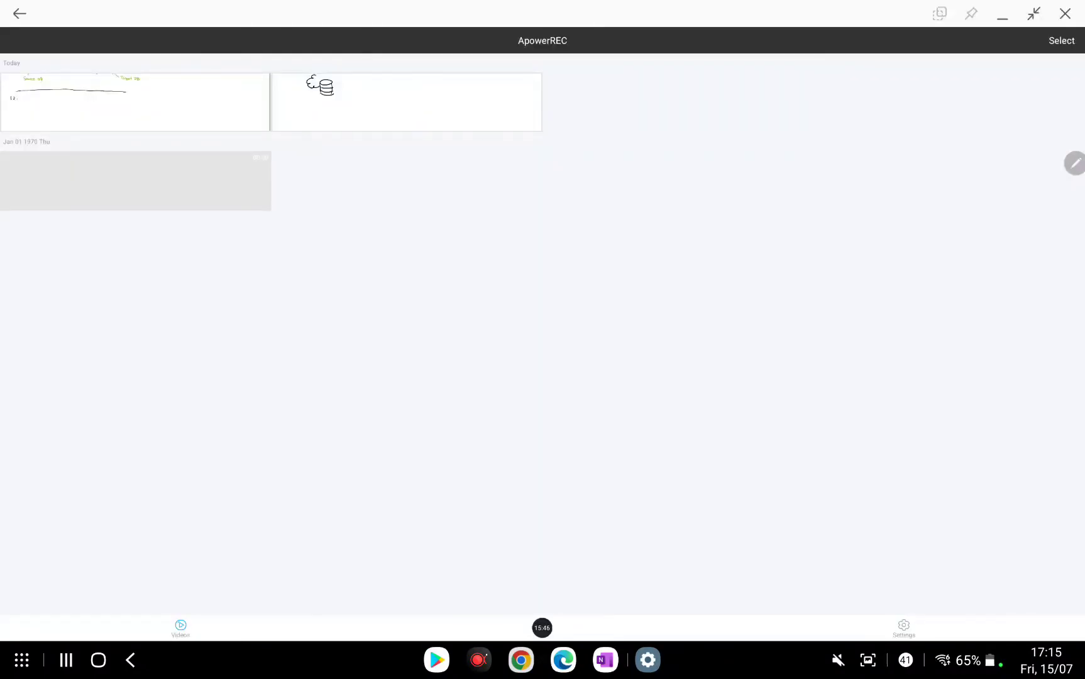
{"action": "left_click", "coordinate": [542, 628]}
{"action": "left_click", "coordinate": [818, 607]}
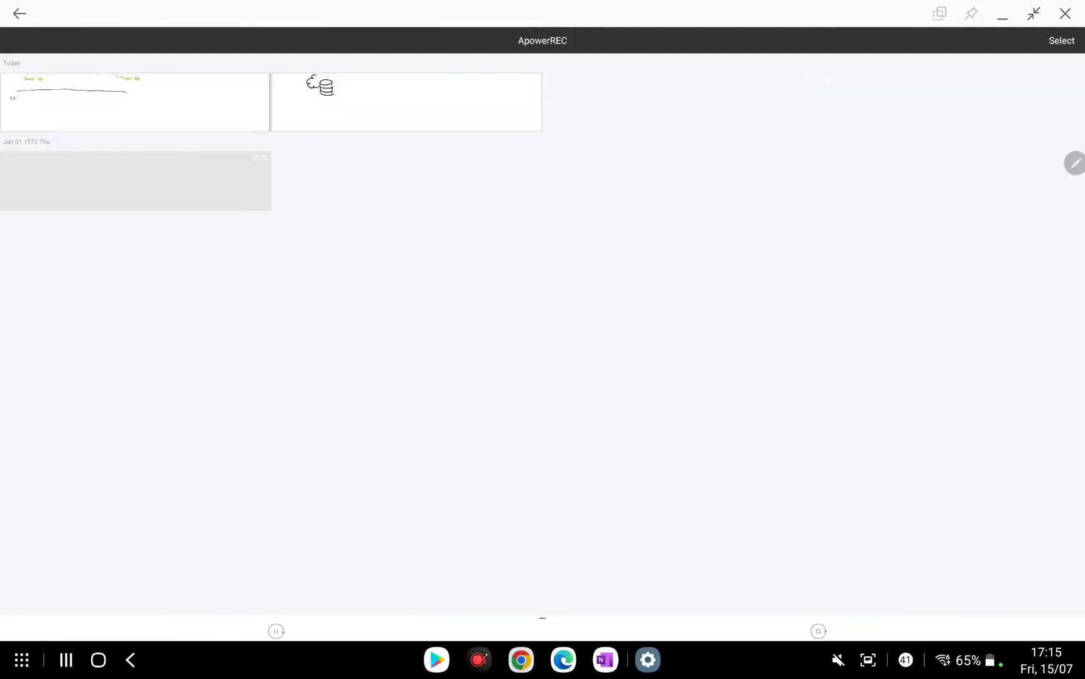